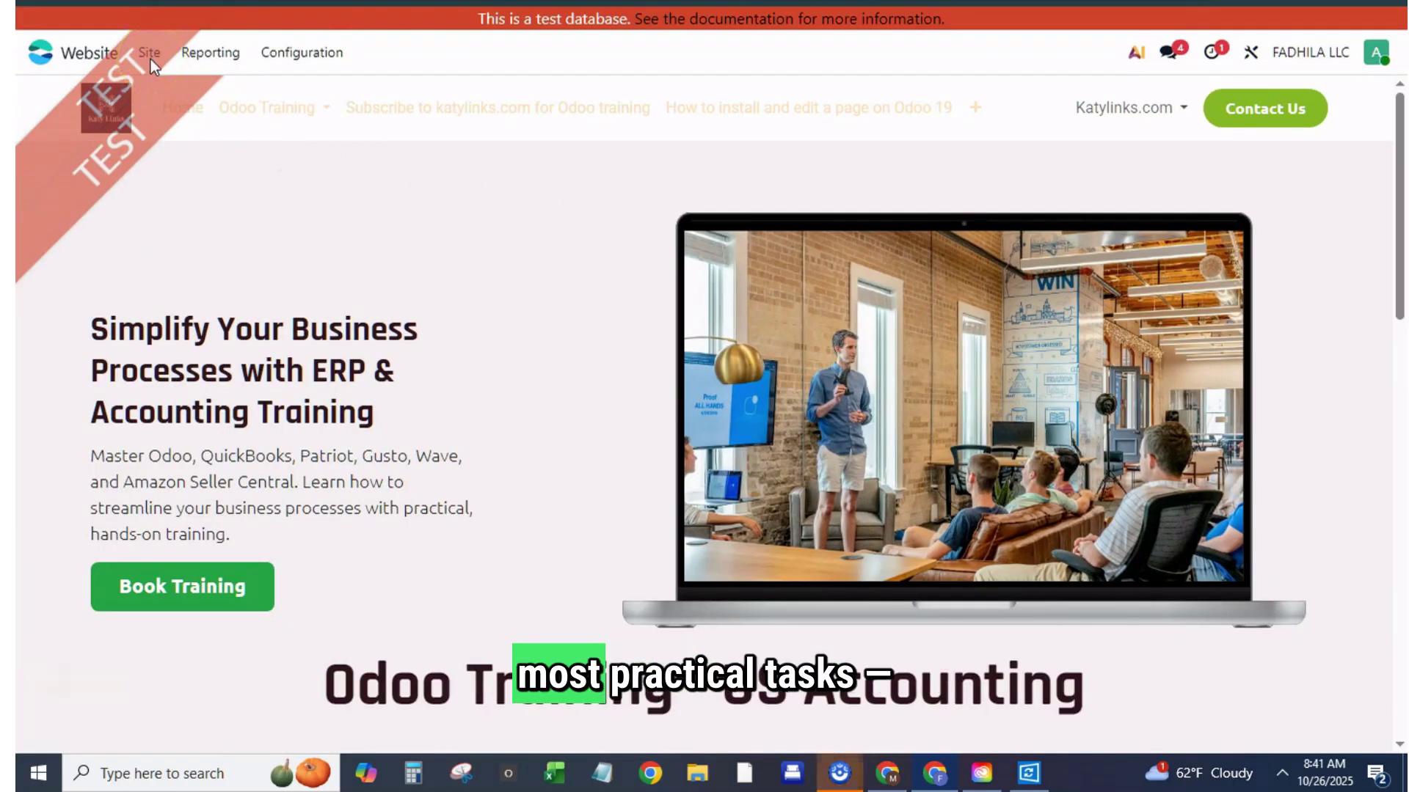
# Browse the website pages list, opening and then dismissing the new-page template chooser
pyautogui.click(148, 56)
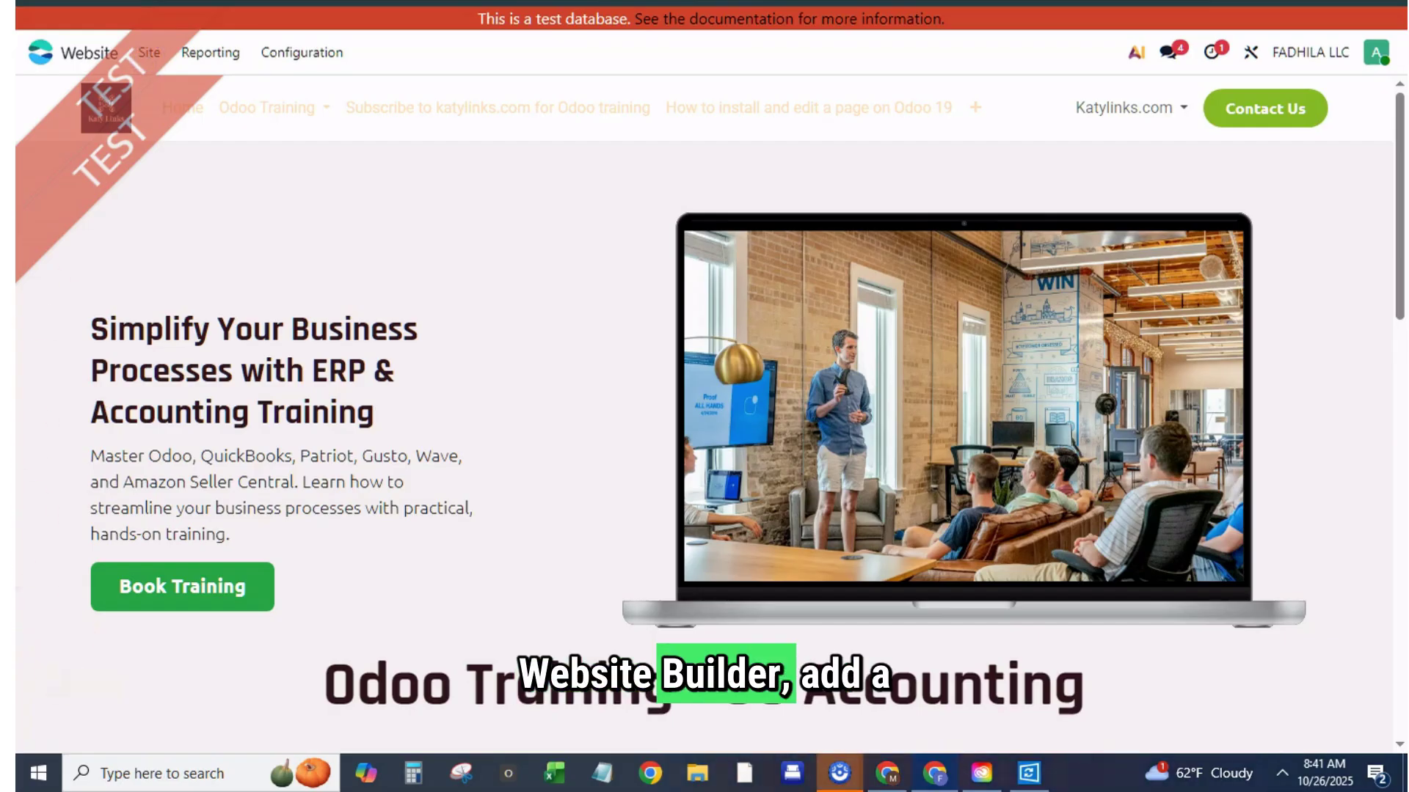
pyautogui.click(149, 52)
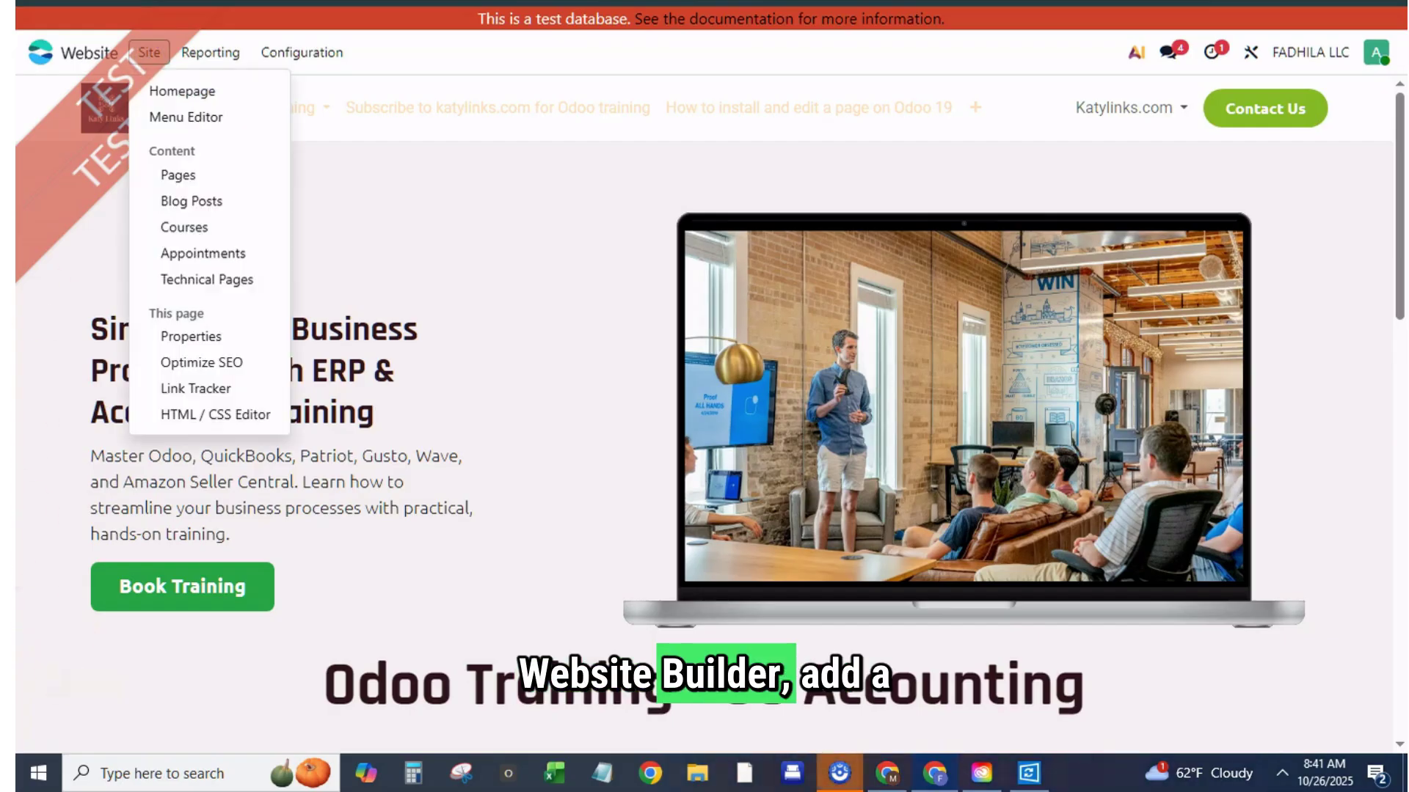
pyautogui.click(190, 175)
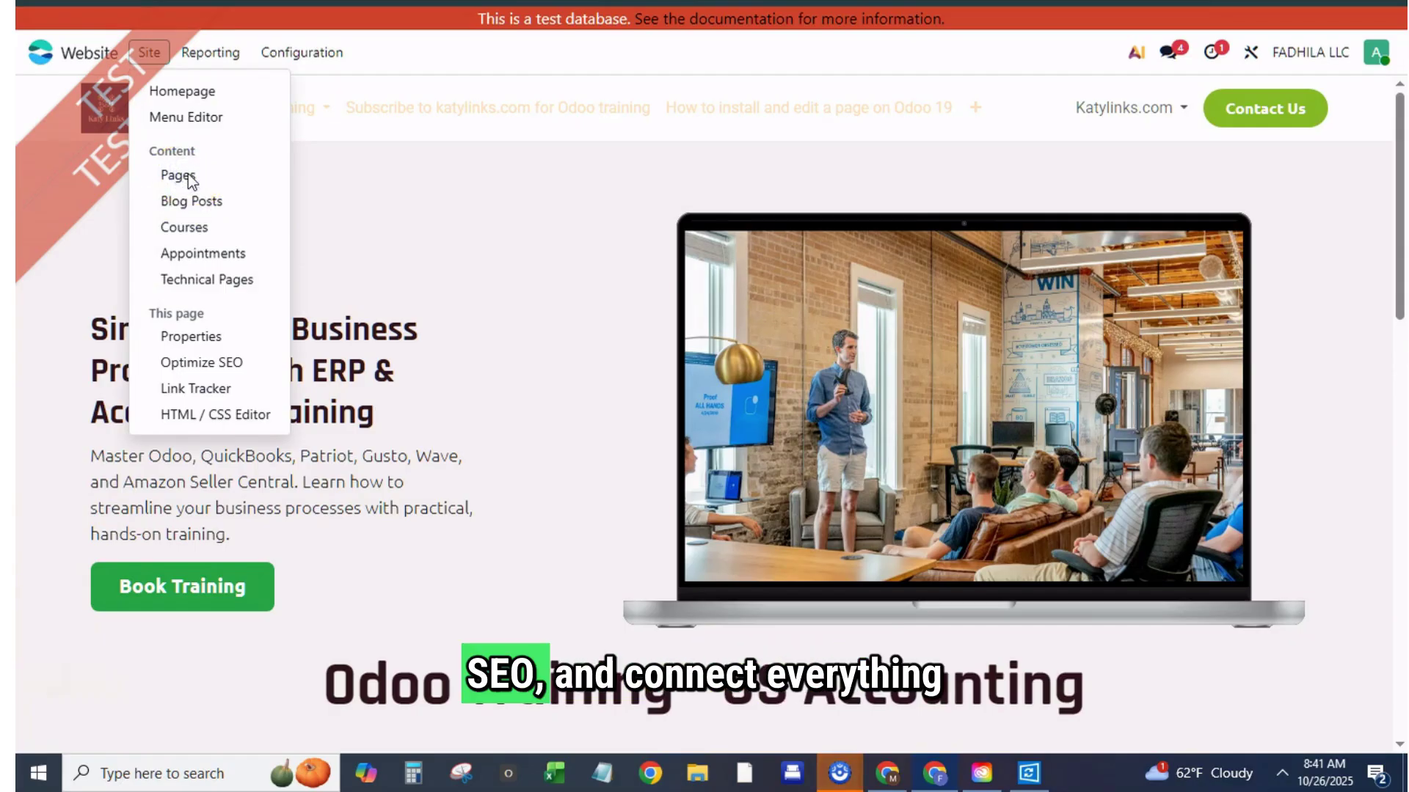
pyautogui.click(177, 179)
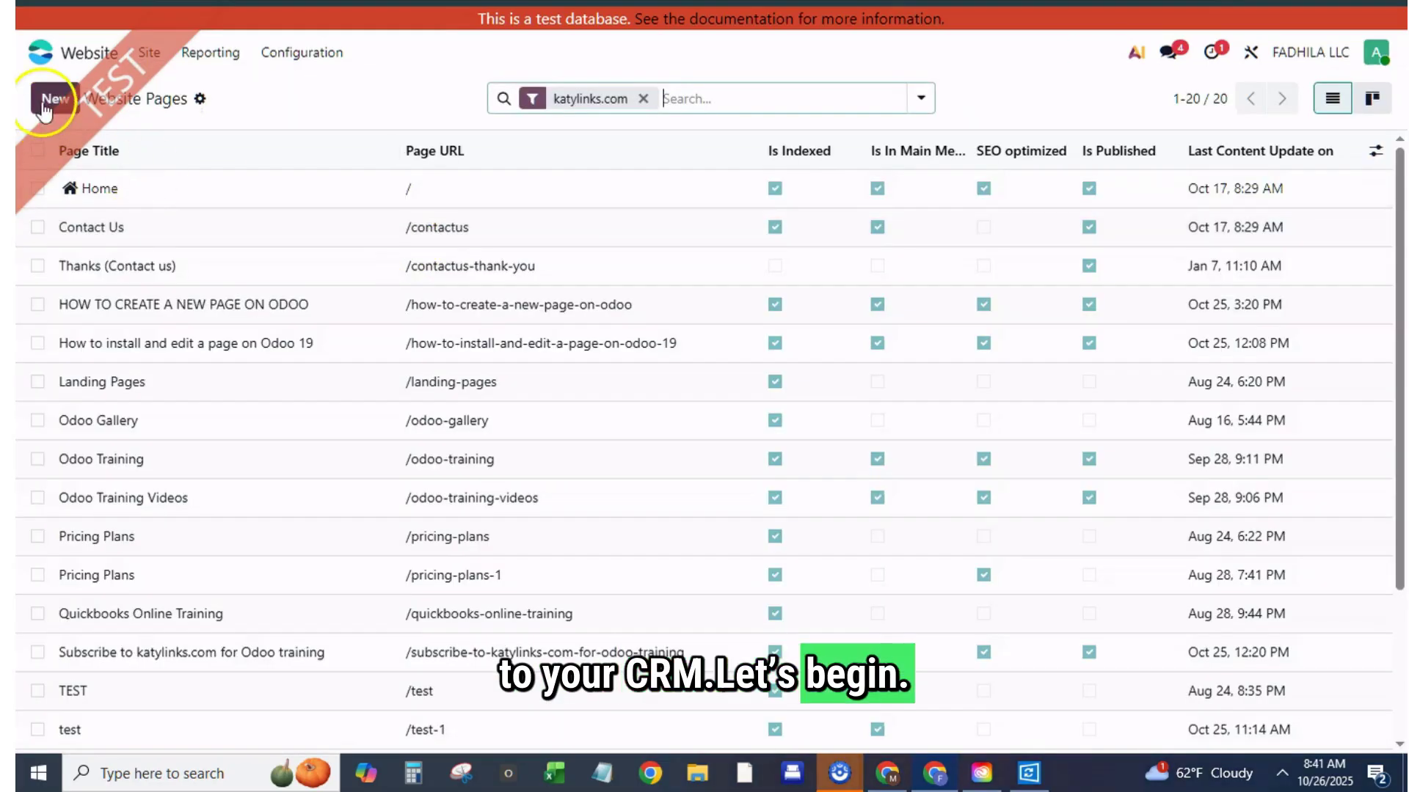
pyautogui.click(55, 98)
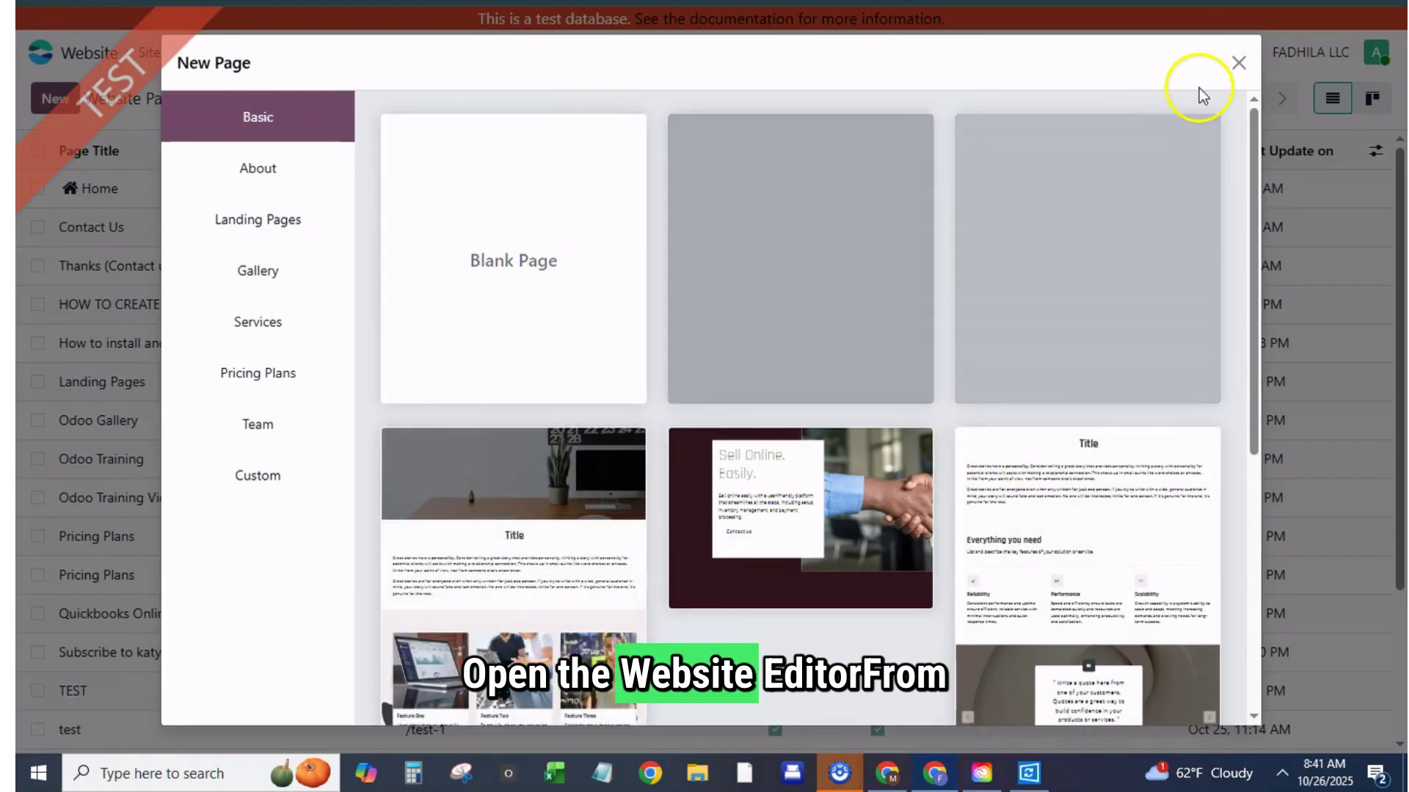
pyautogui.click(1238, 66)
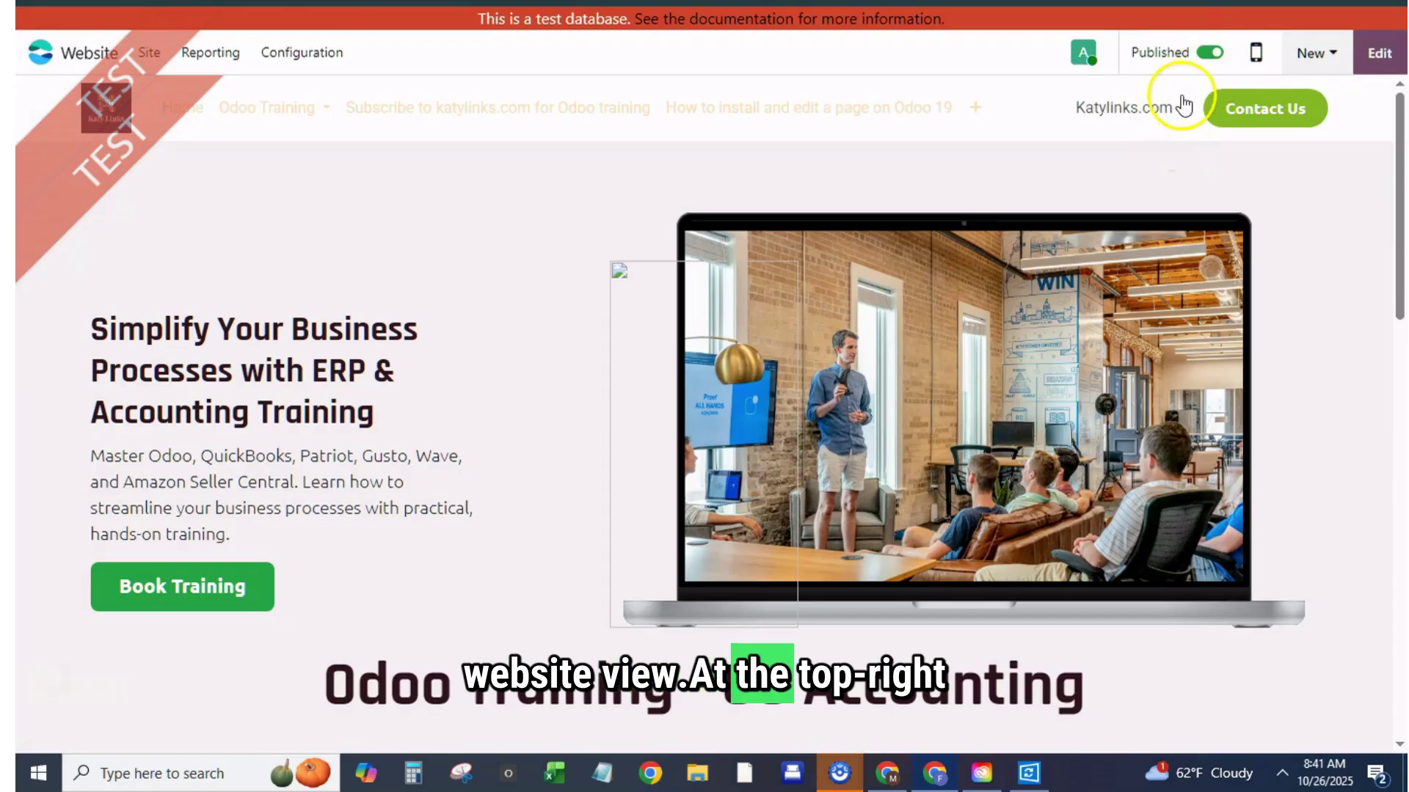
# Start a new page from a template with AI text, titled 'testing odoo 19 to create a webpage on odoo'
pyautogui.click(1319, 54)
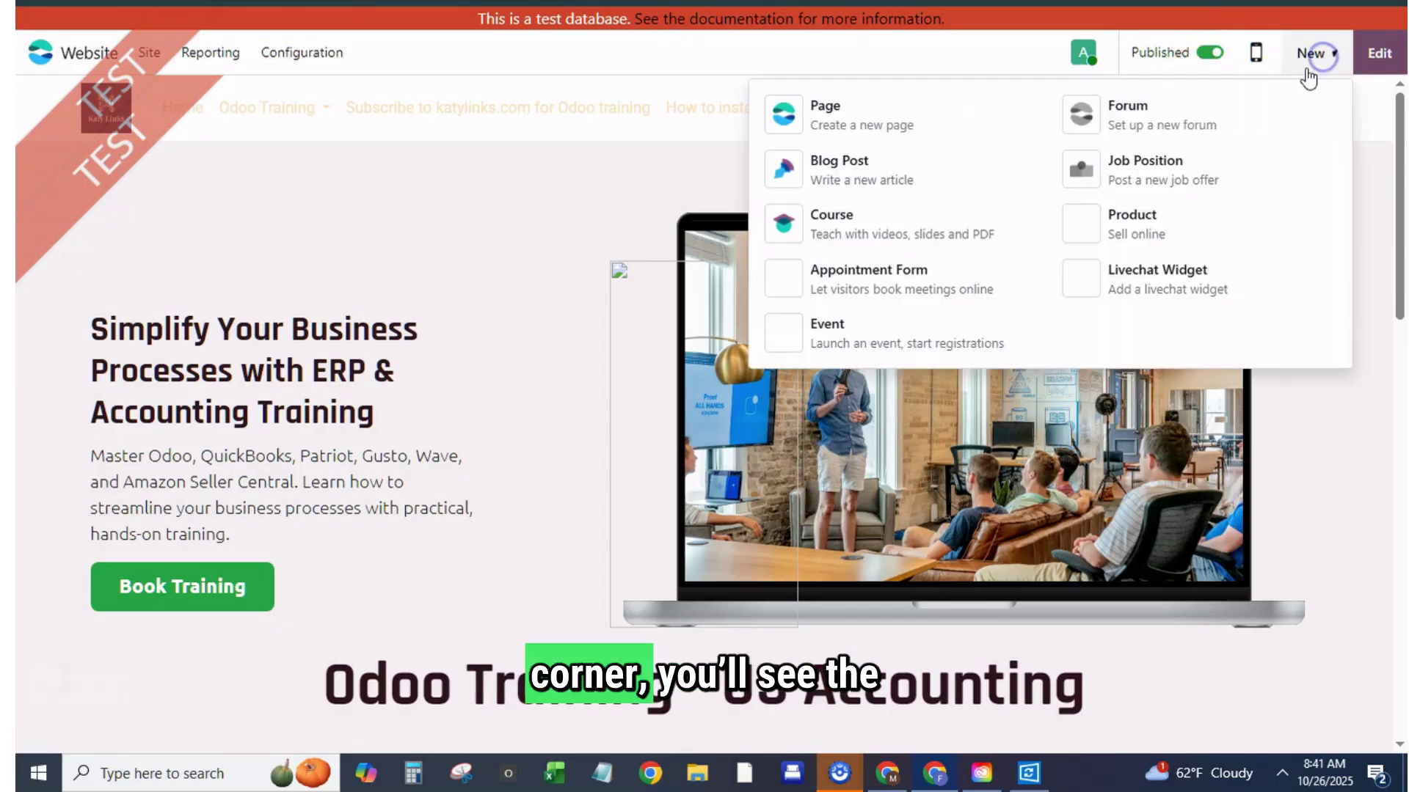
pyautogui.click(863, 131)
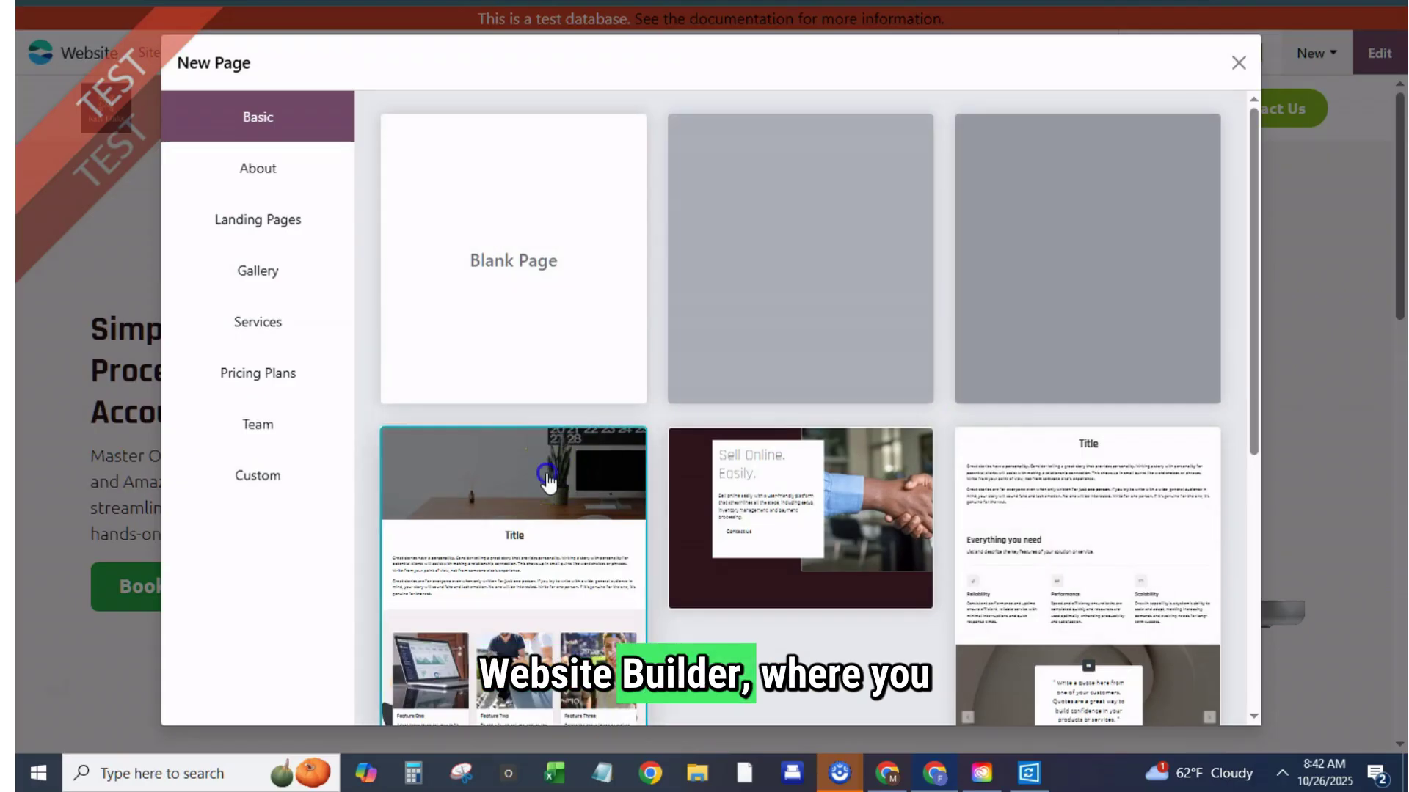
pyautogui.click(547, 481)
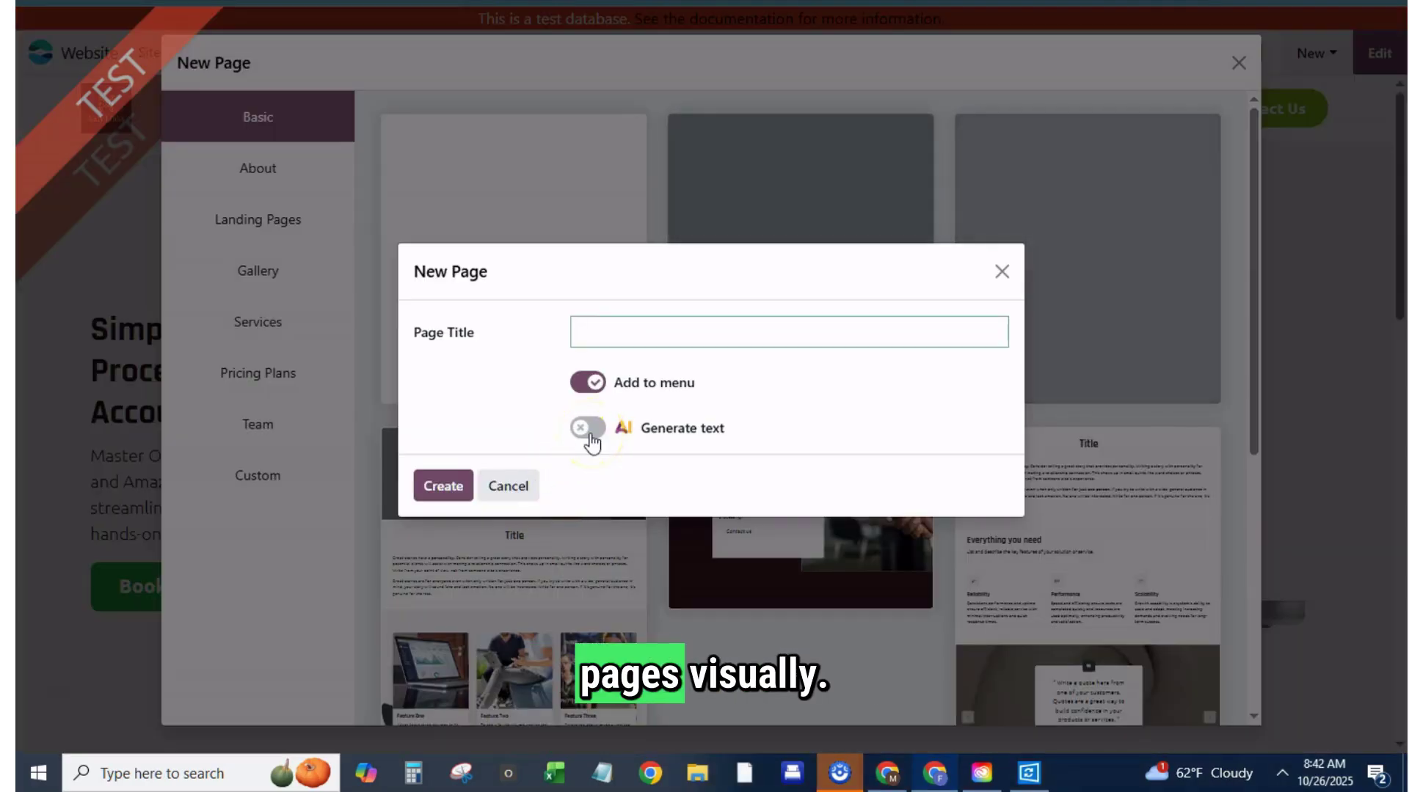
pyautogui.click(588, 429)
pyautogui.click(616, 253)
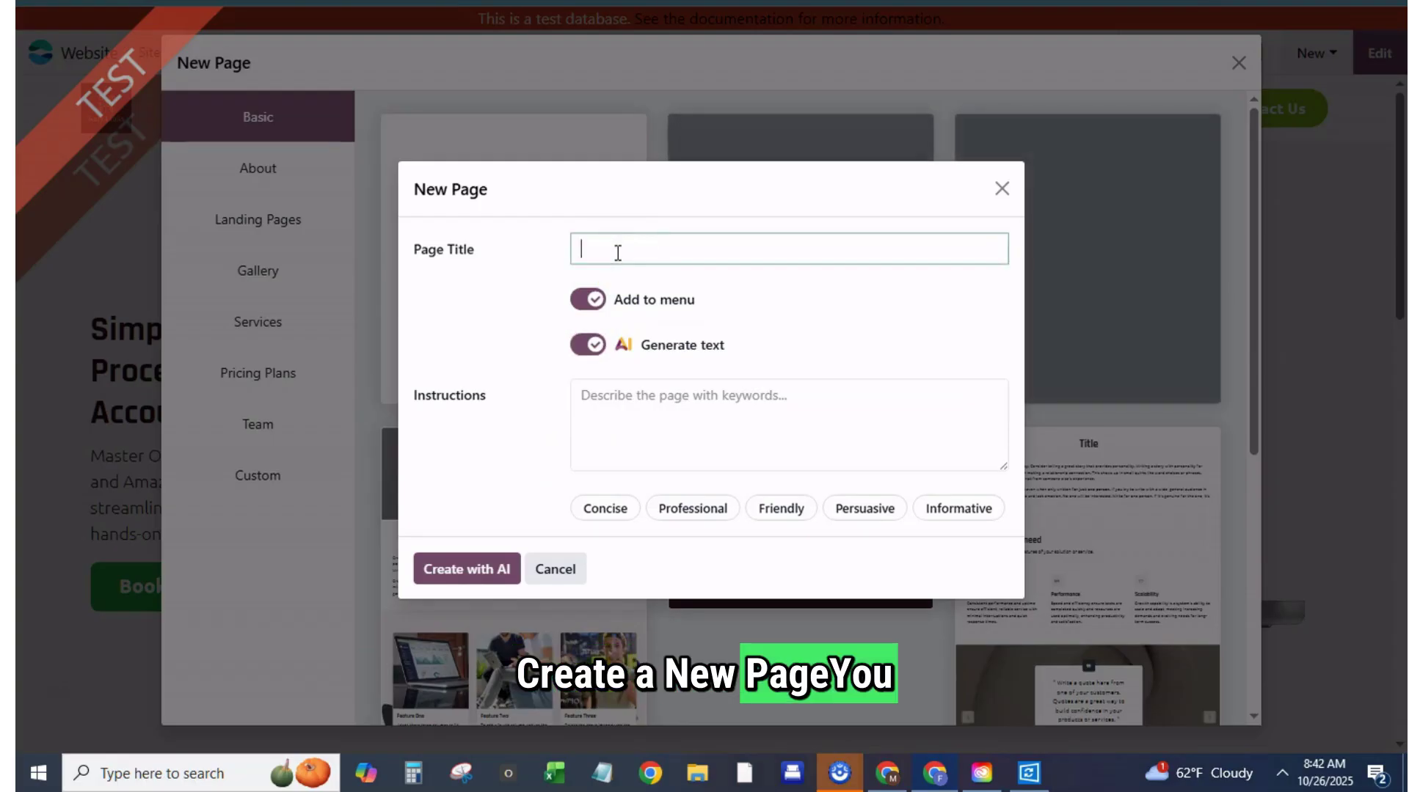
pyautogui.write('testing')
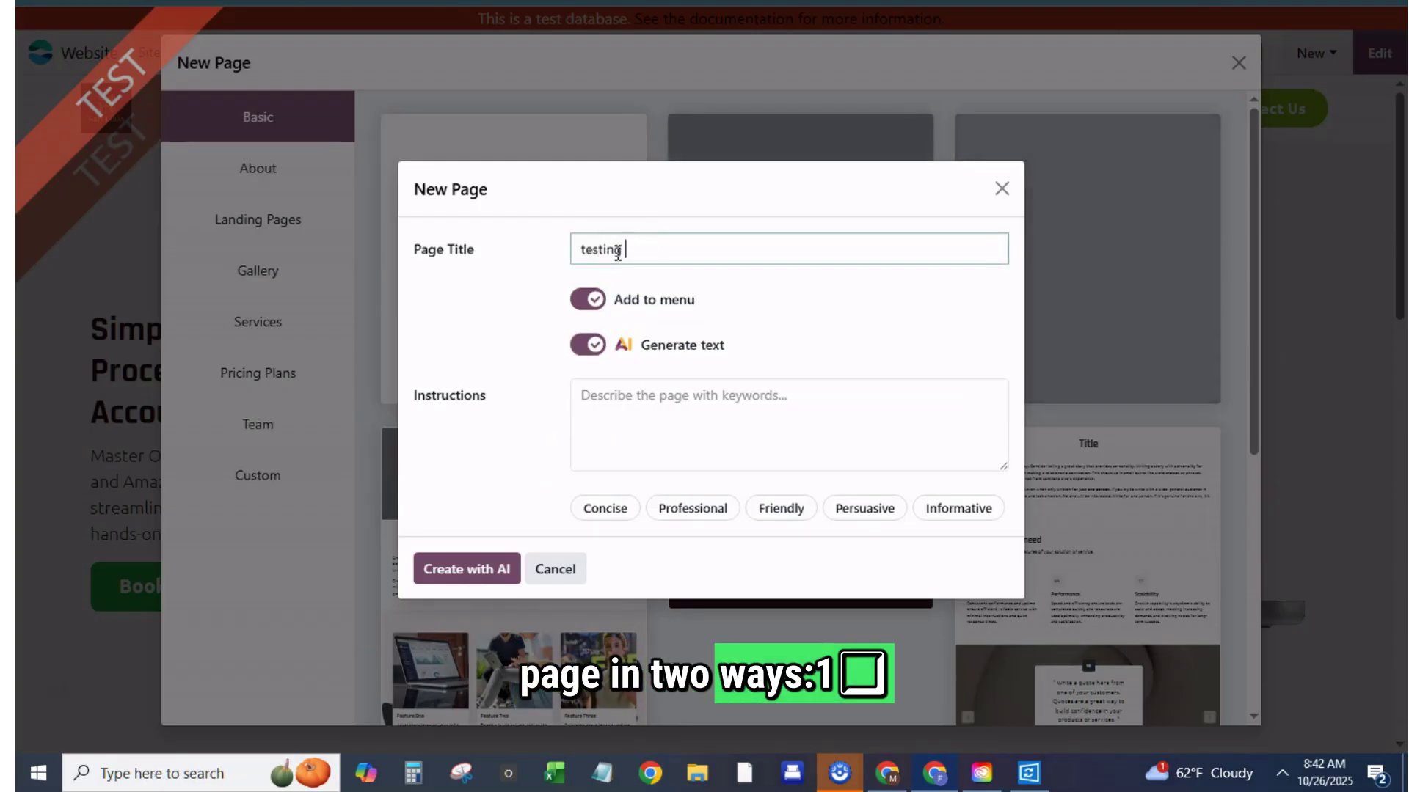
pyautogui.write(' odoo 19')
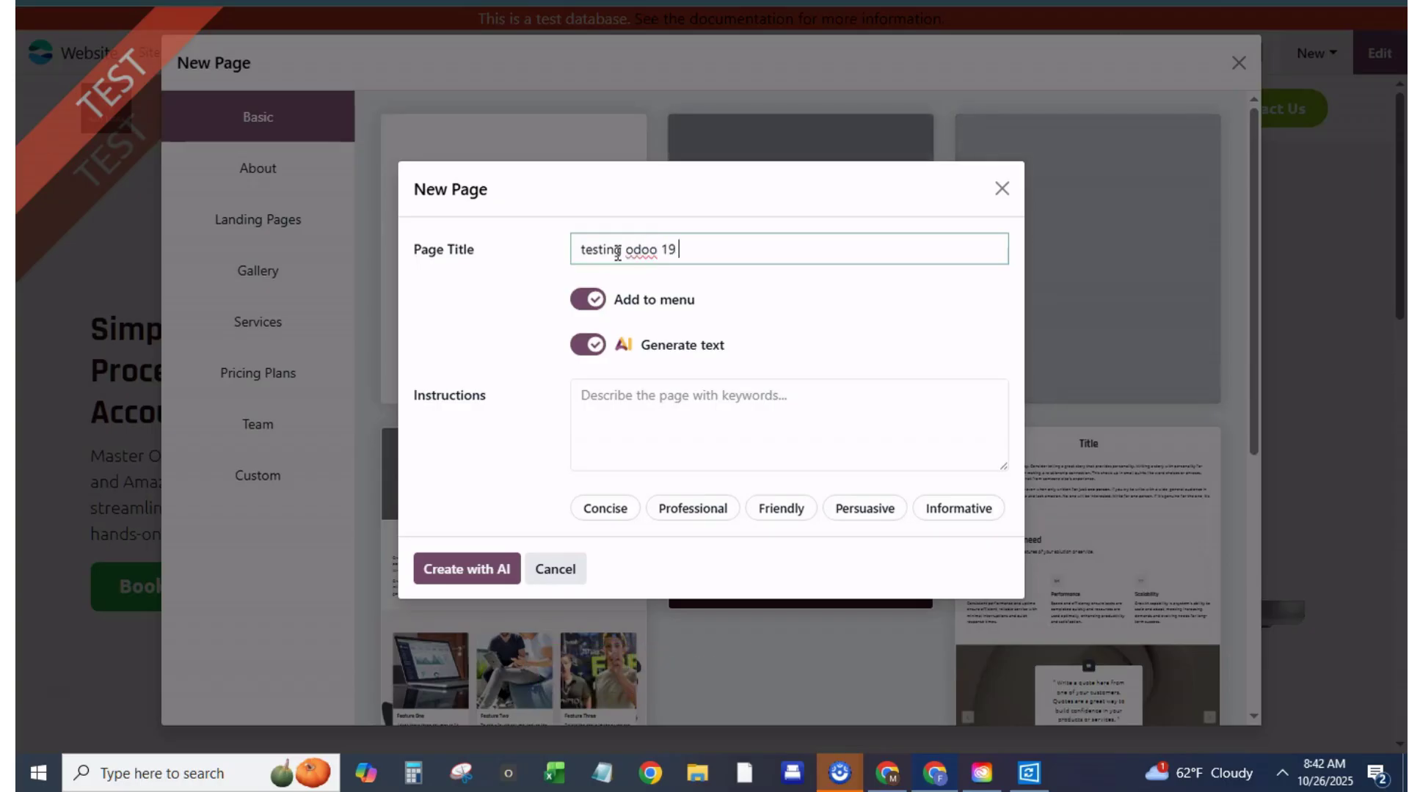
pyautogui.write(' to create a w')
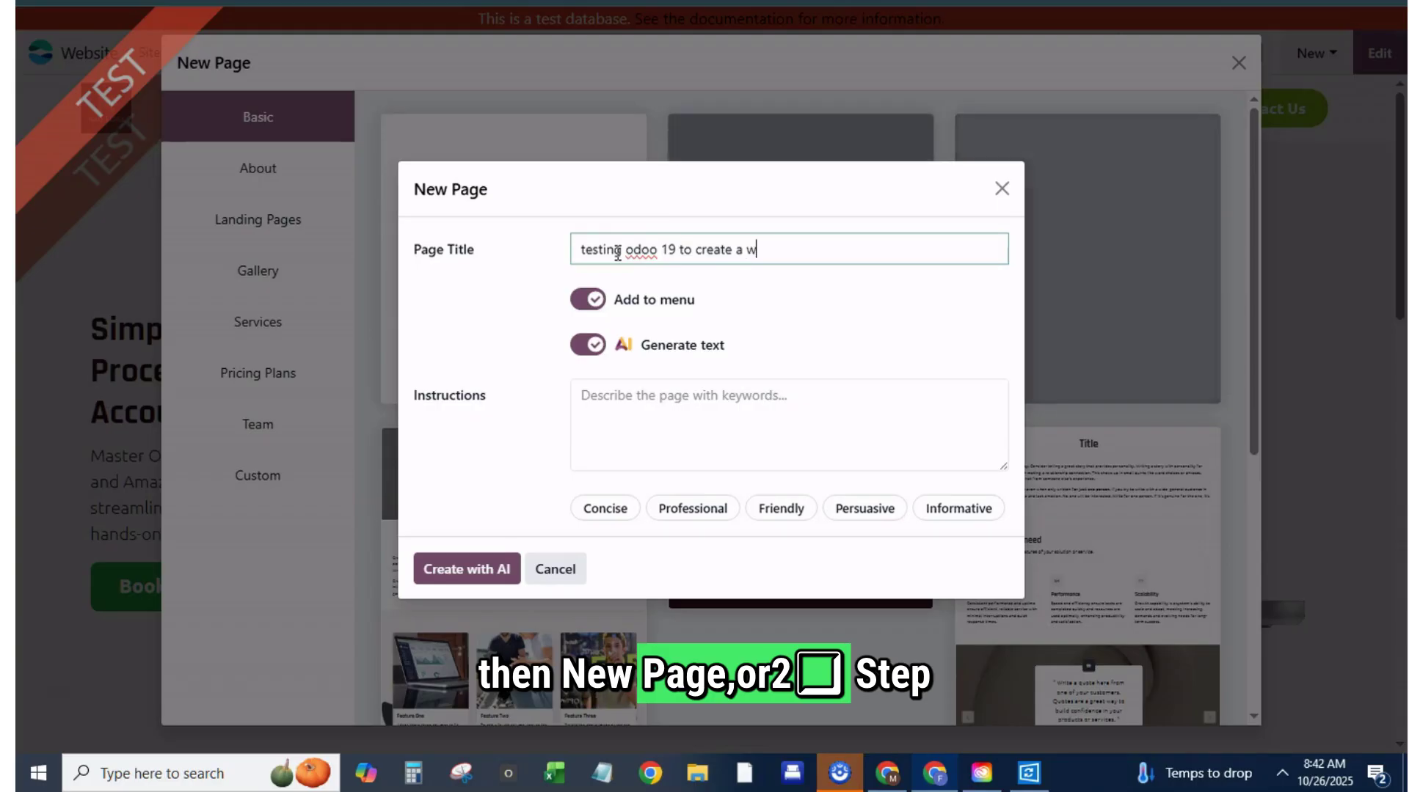
pyautogui.write('ebpage o')
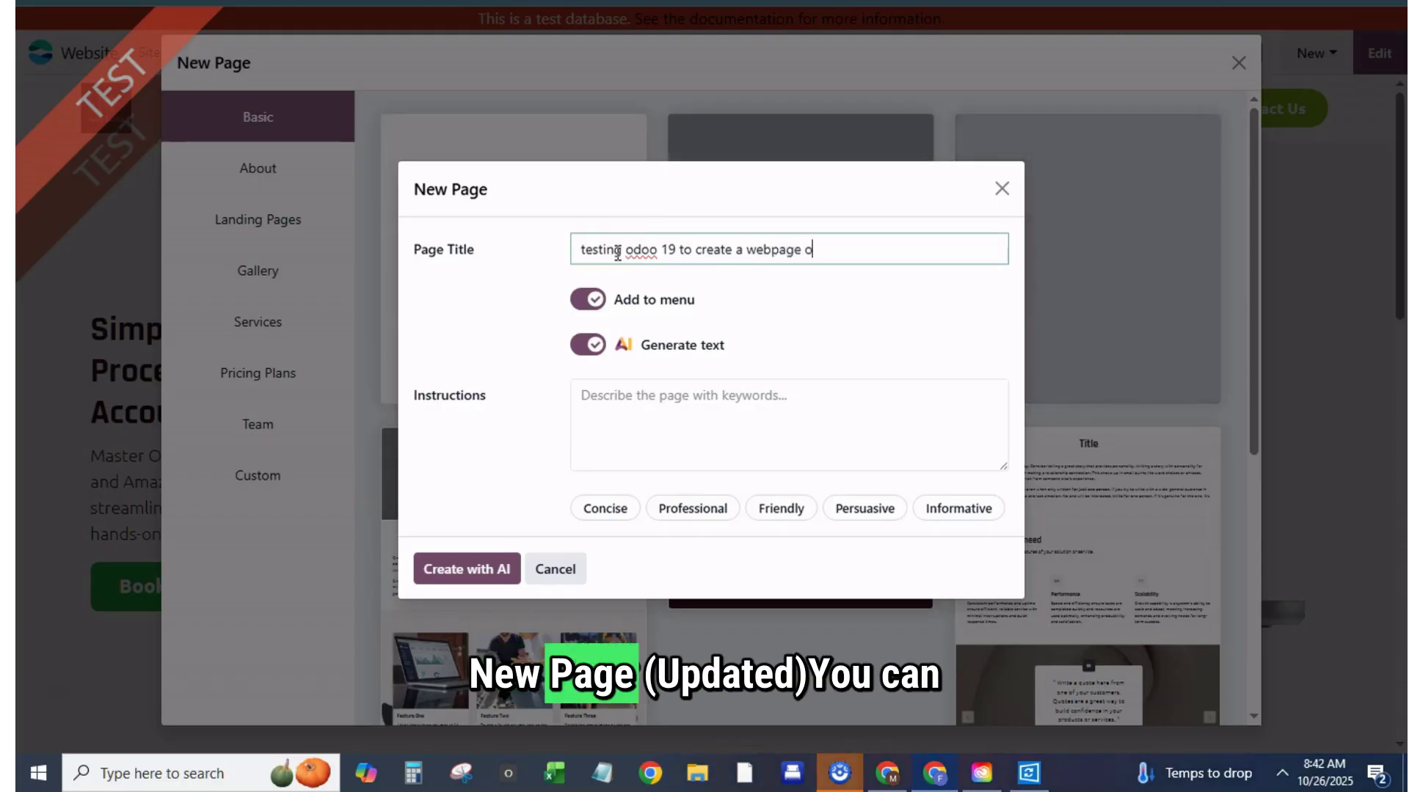
pyautogui.write('n odoo')
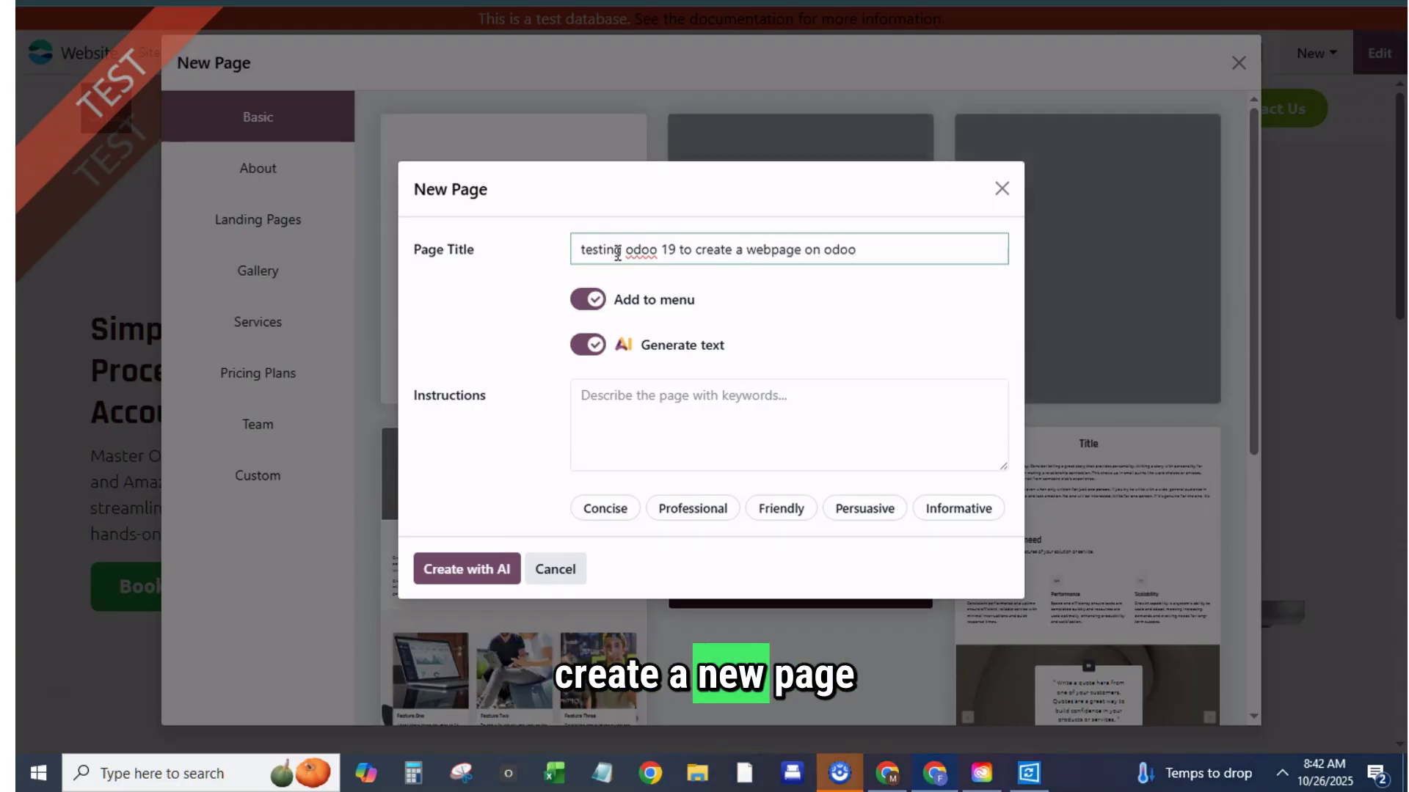
# Reuse the title as AI instructions, choose the Informative tone, and generate the page
pyautogui.click(697, 407)
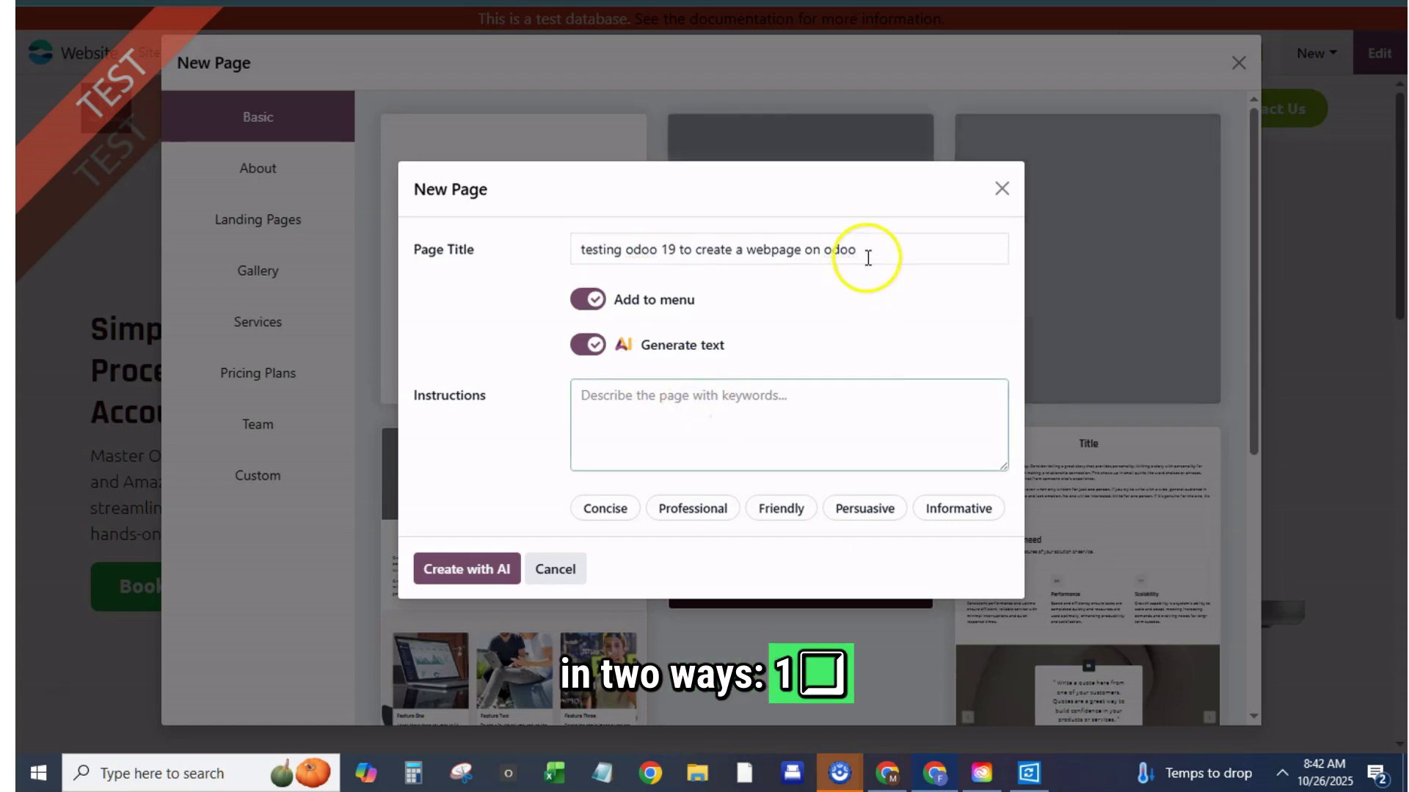
pyautogui.moveTo(858, 250); pyautogui.dragTo(433, 288)
pyautogui.hotkey('ctrl', 'c')
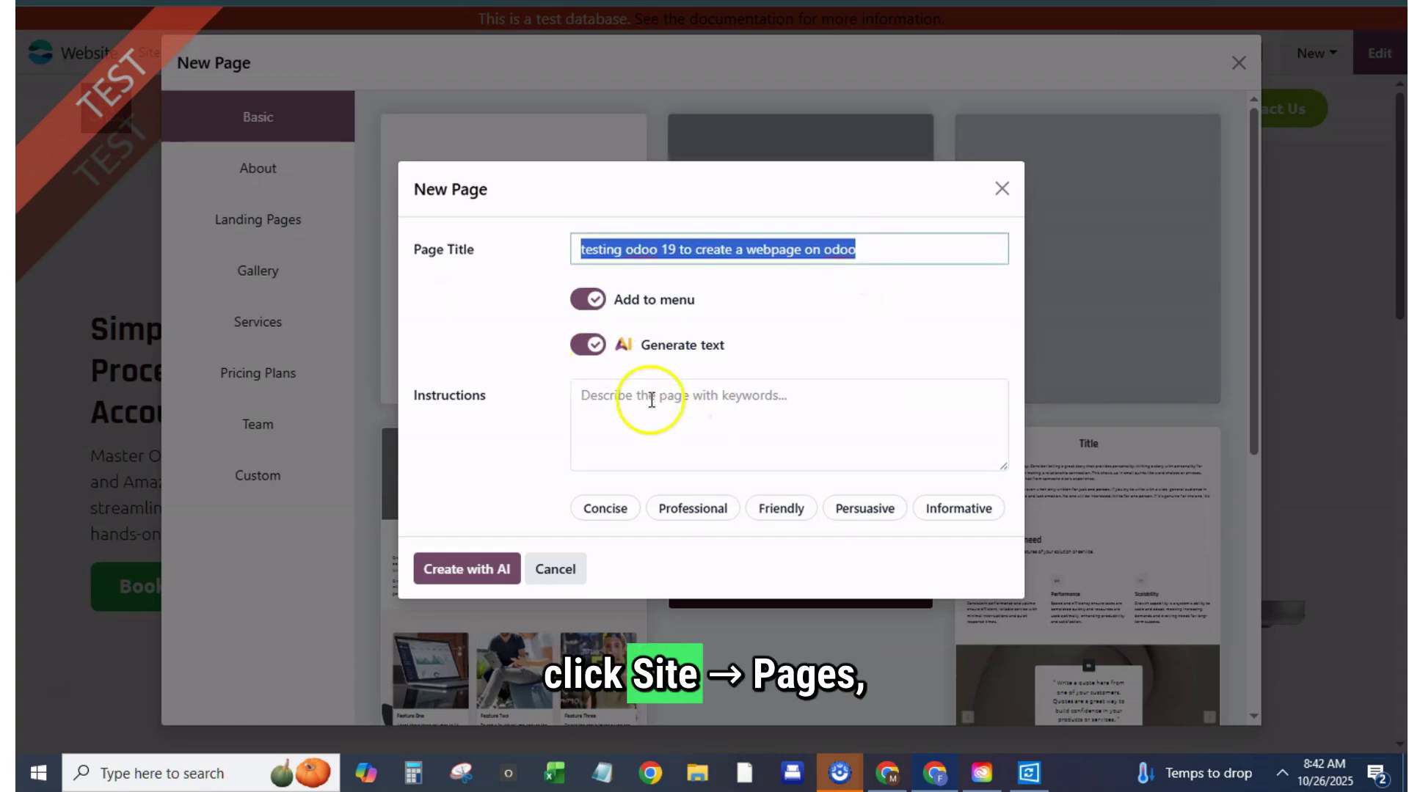
pyautogui.click(642, 397)
pyautogui.hotkey('ctrl', 'v')
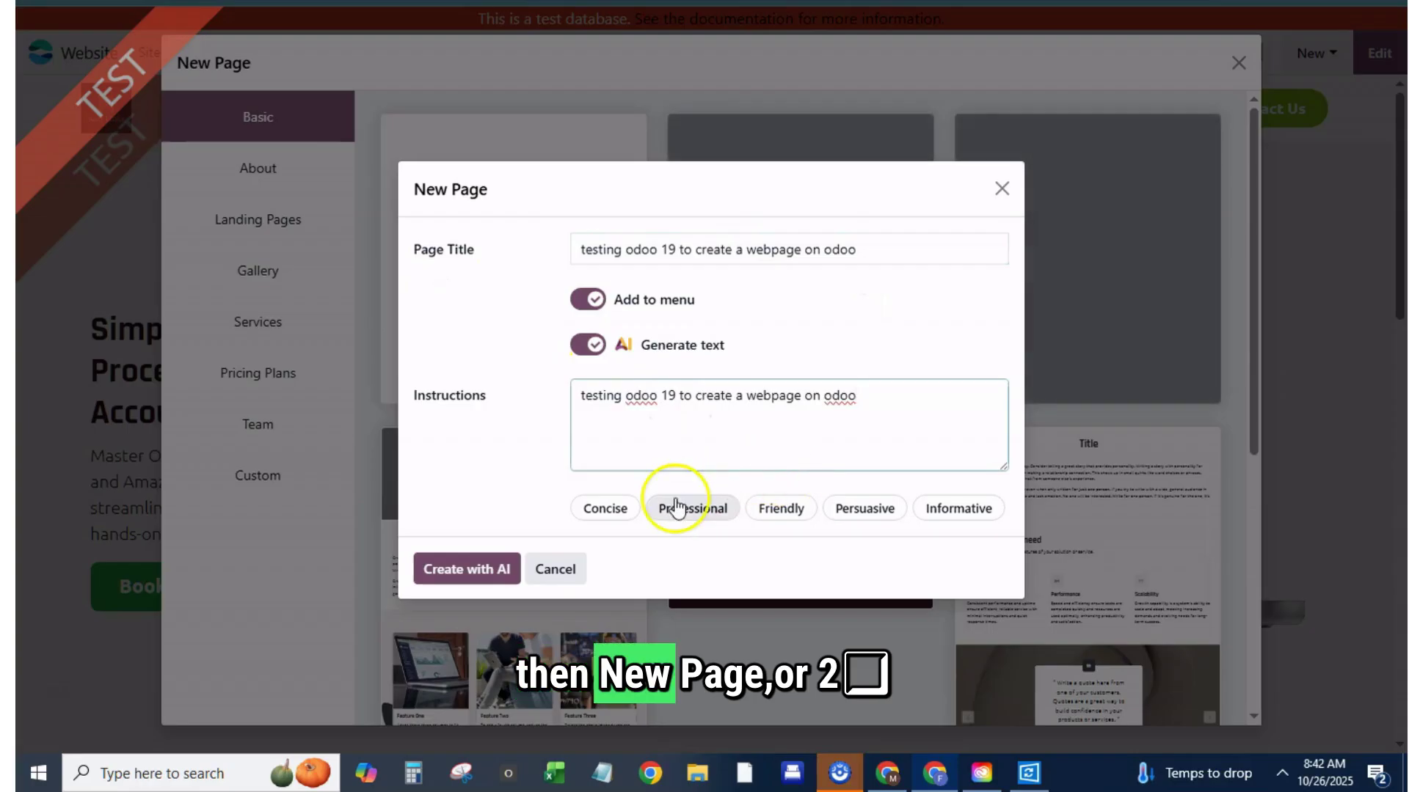
pyautogui.click(930, 518)
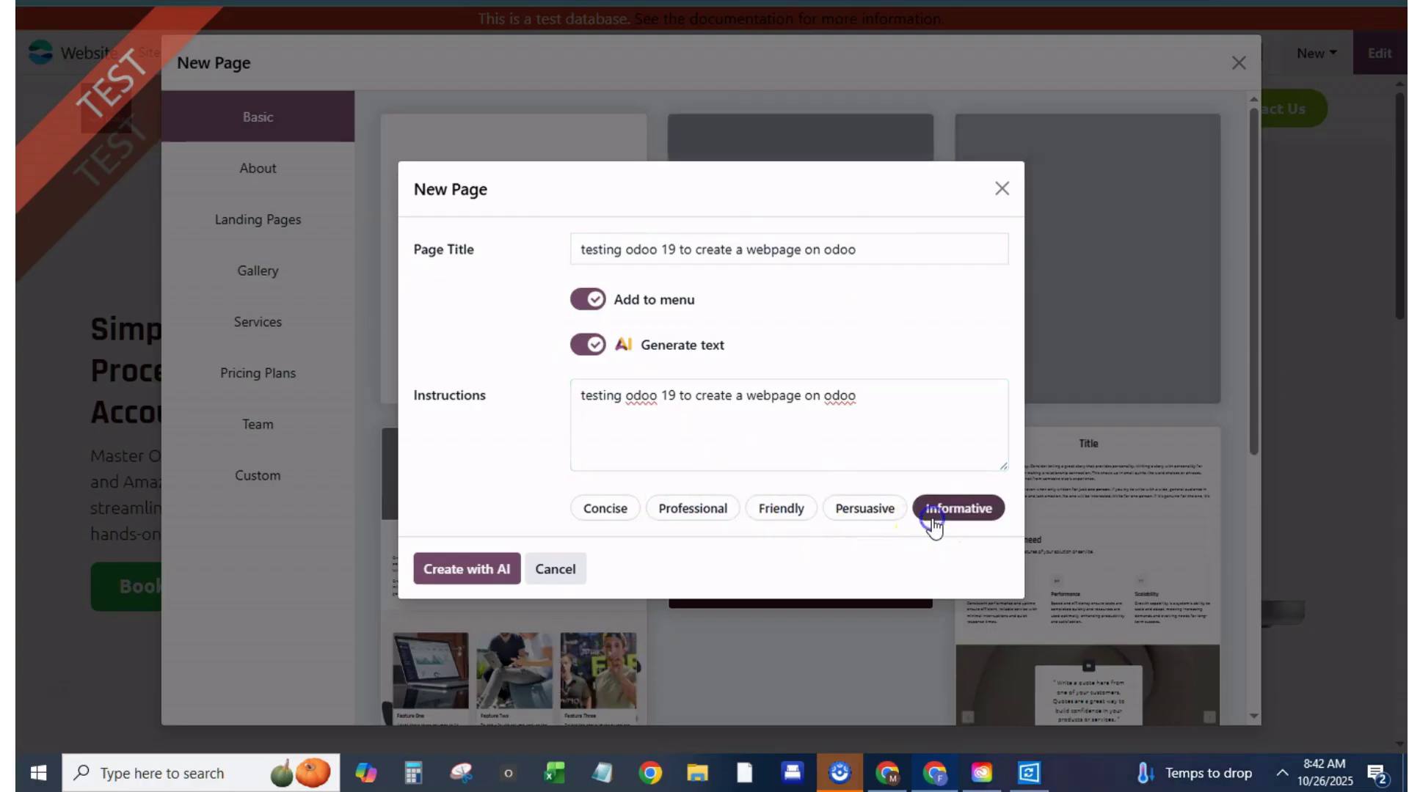
pyautogui.click(427, 572)
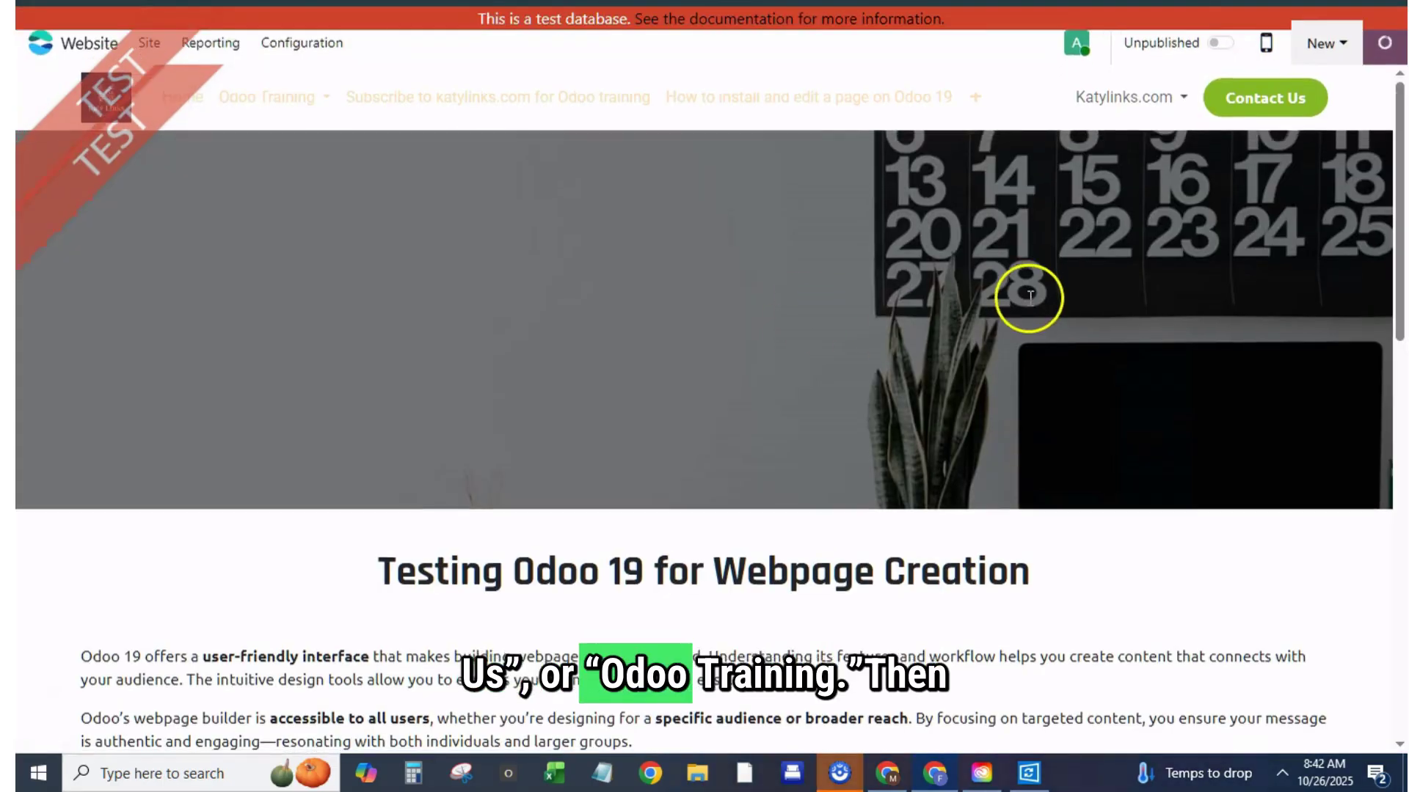
# Replace both intro paragraphs with the AI 'Rewrite selected text' result and close the AI chat
pyautogui.scroll(-5, 850, 375)
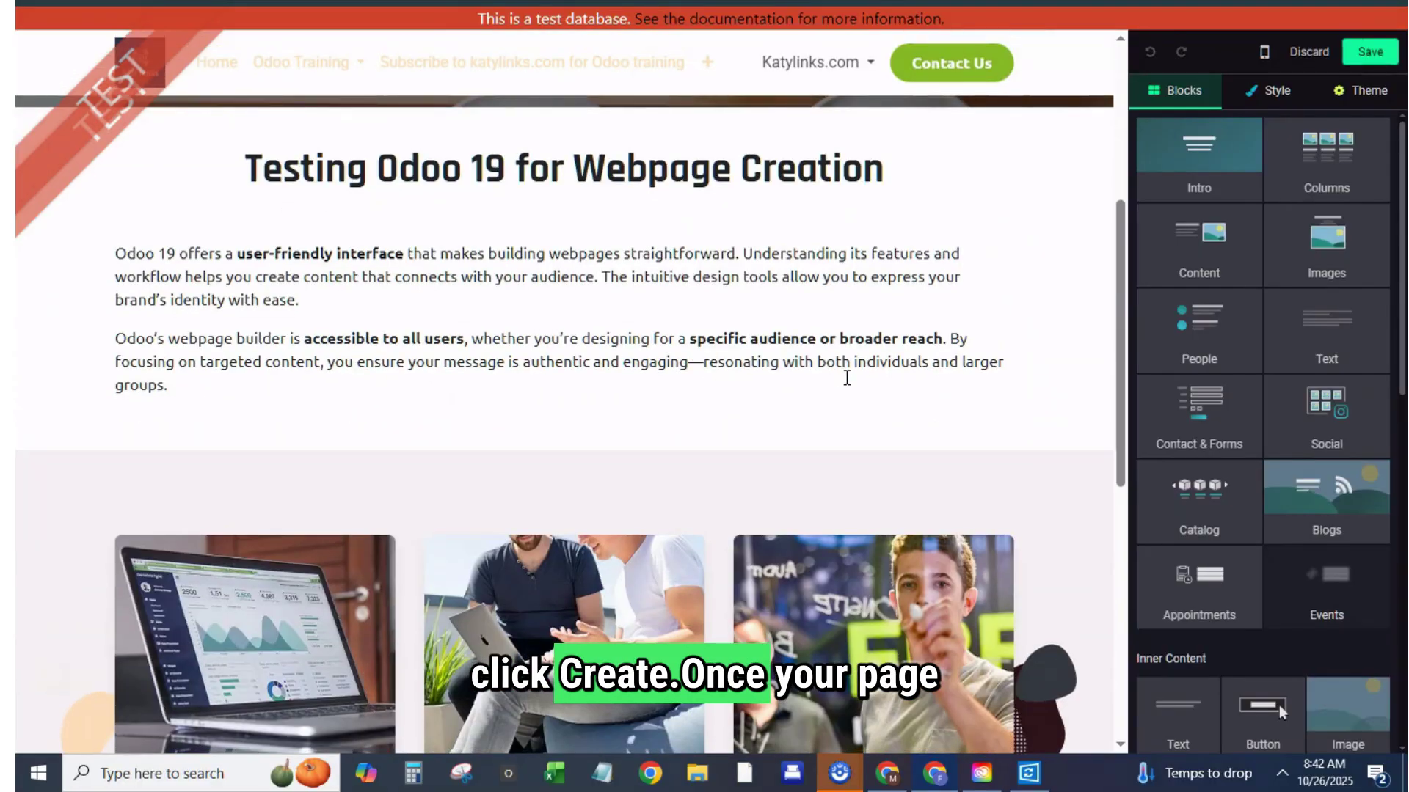
pyautogui.click(628, 346)
pyautogui.moveTo(308, 418); pyautogui.dragTo(79, 270)
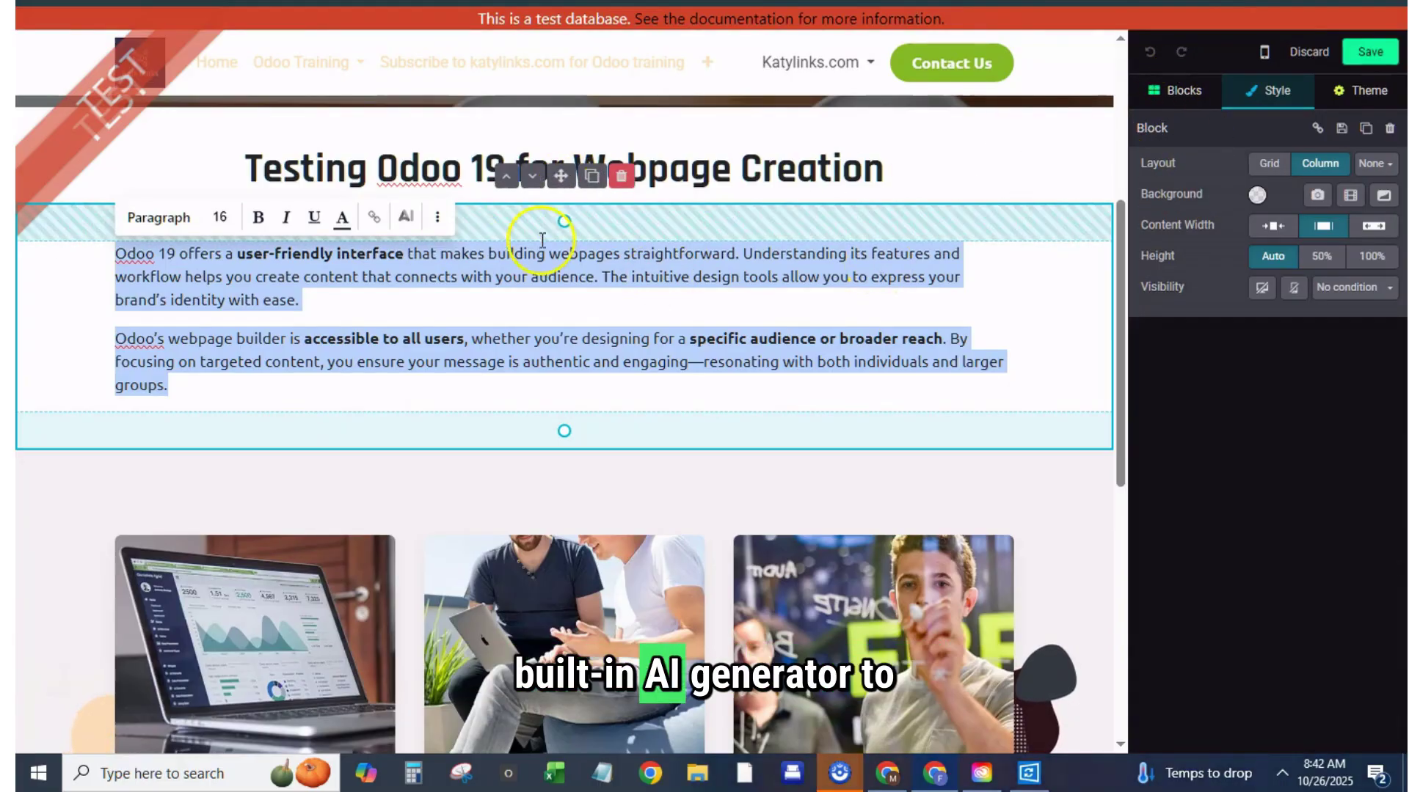
pyautogui.click(405, 218)
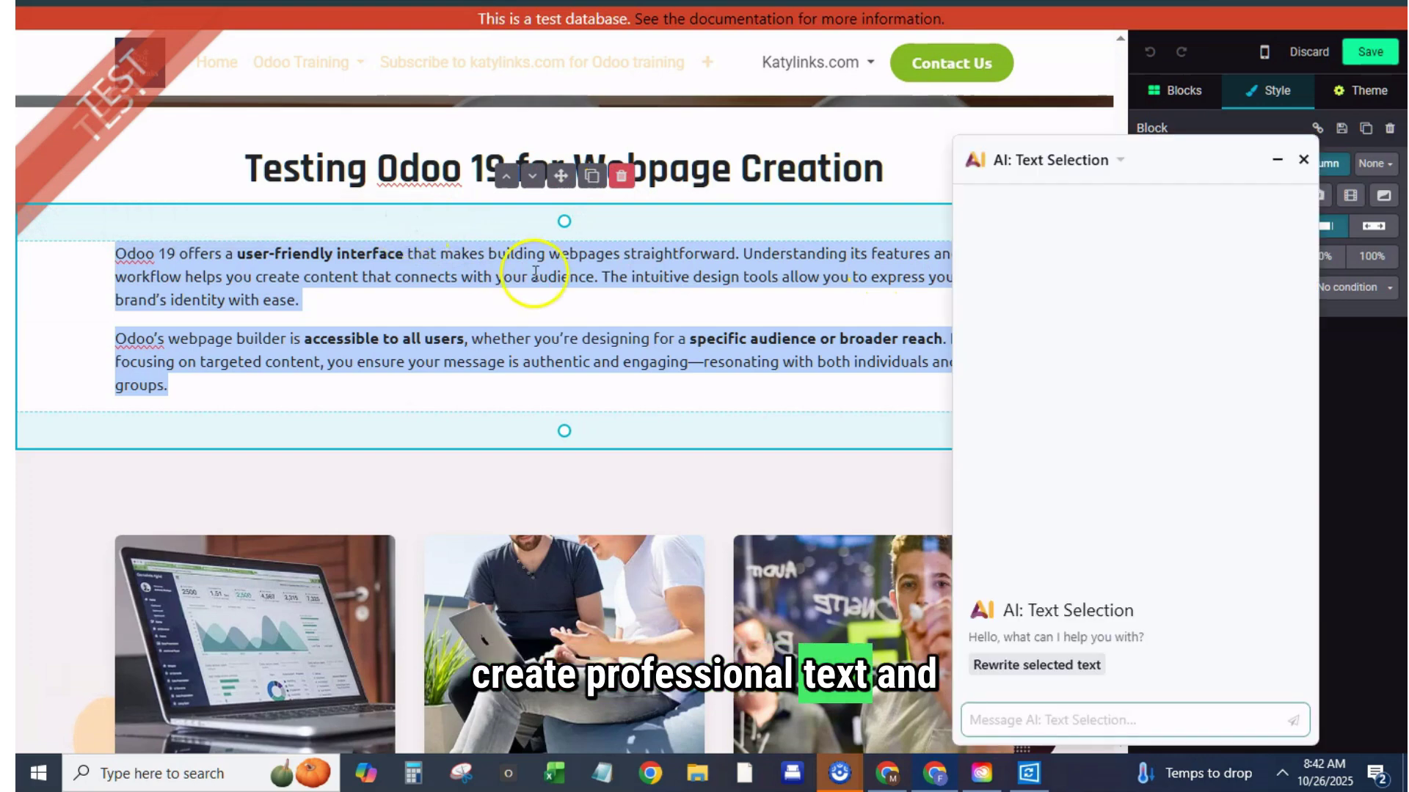
pyautogui.click(1068, 666)
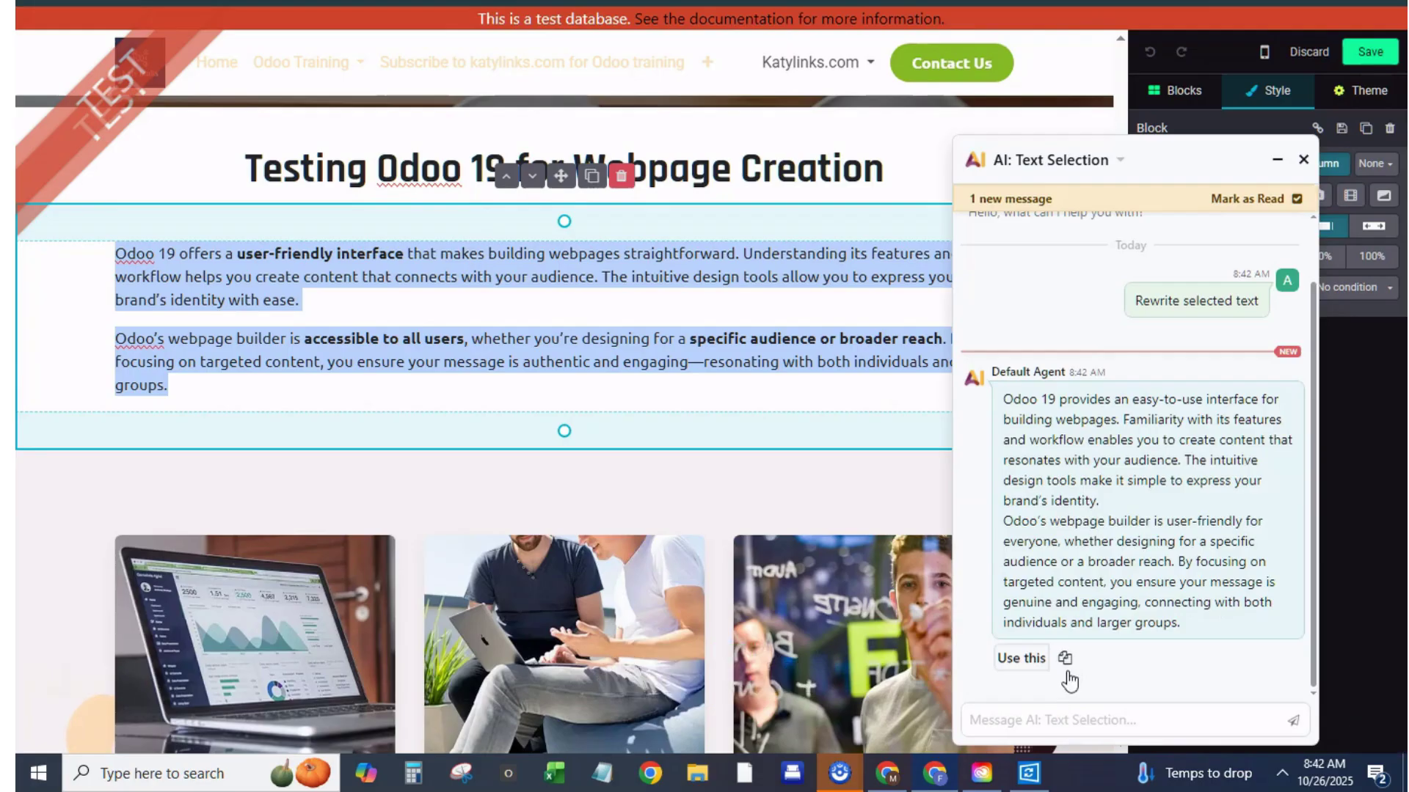
pyautogui.click(1021, 658)
pyautogui.click(758, 432)
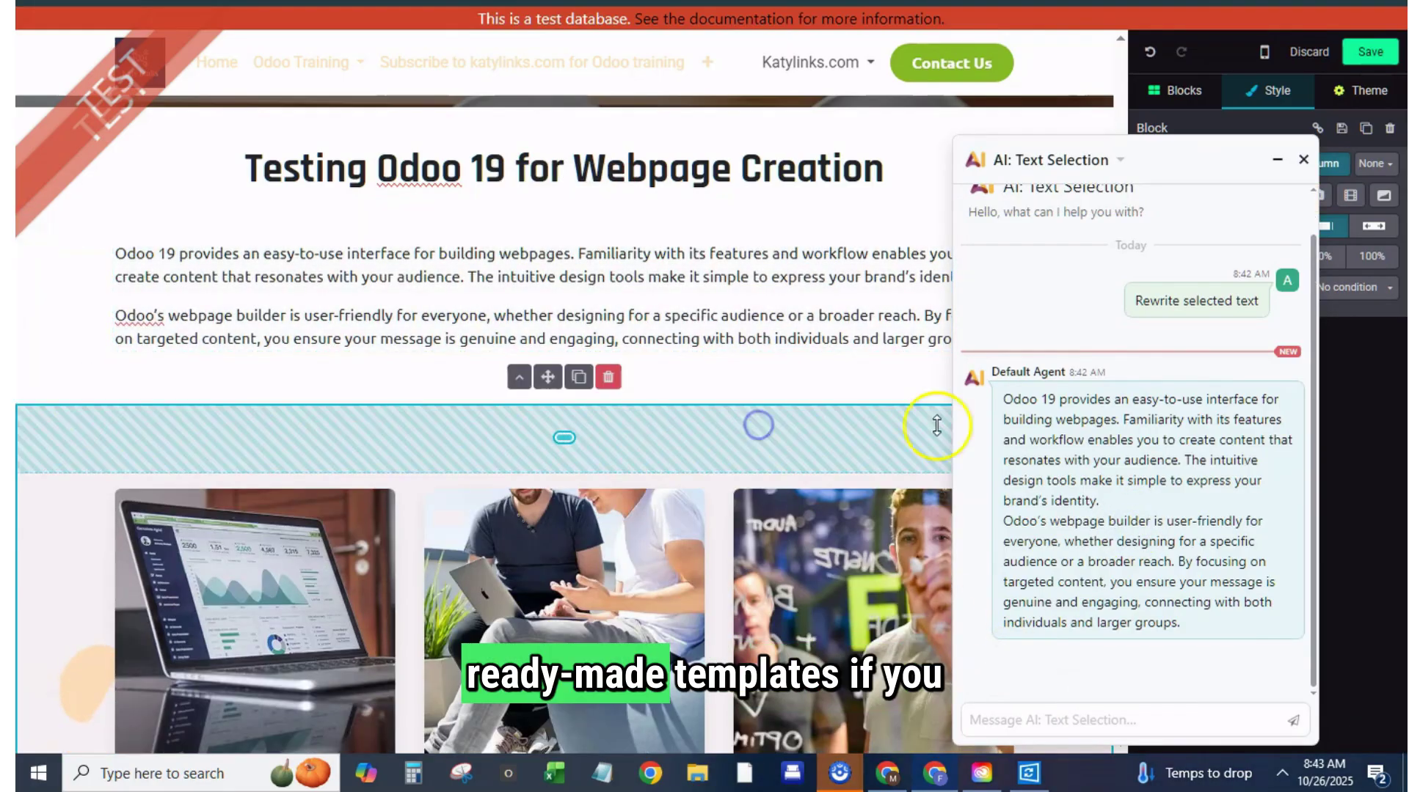
pyautogui.click(1301, 163)
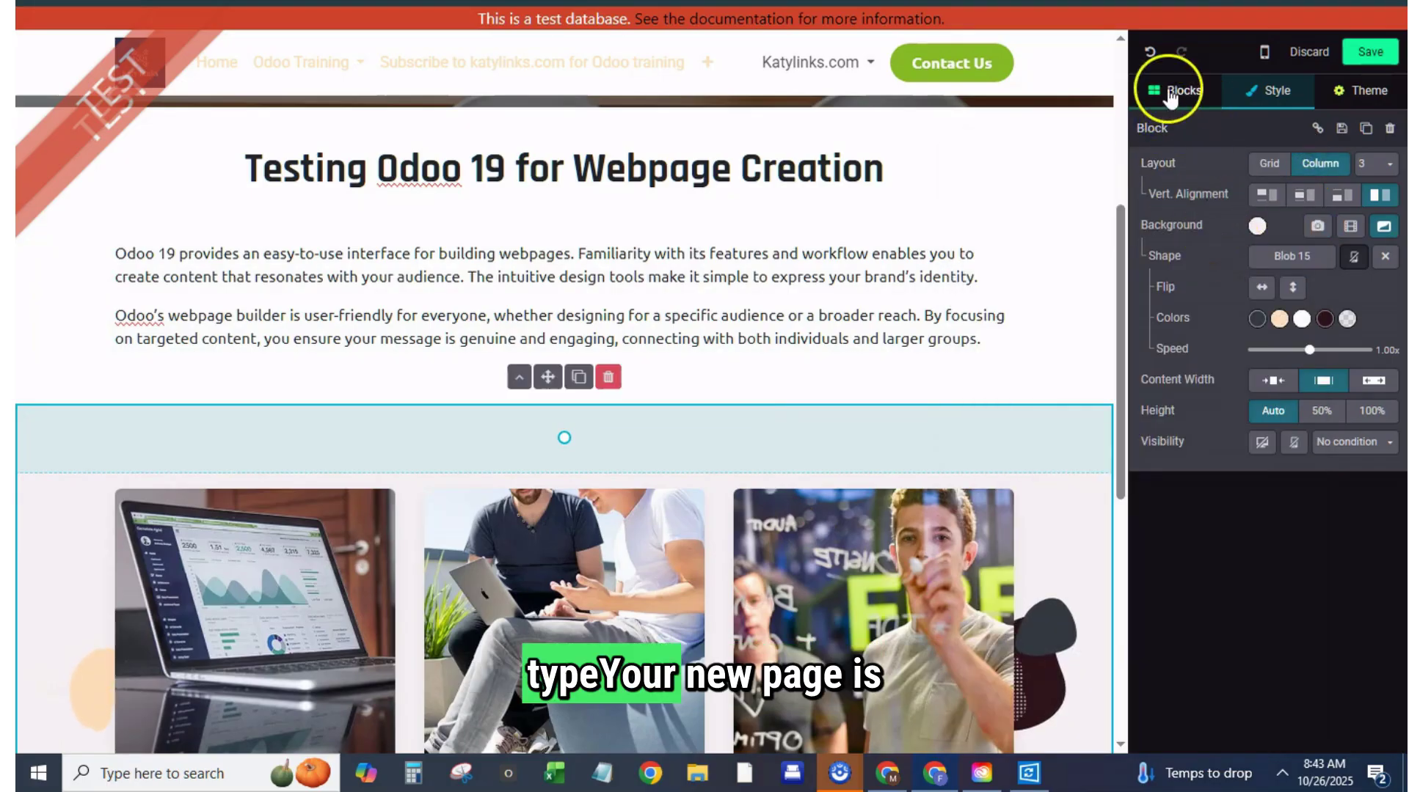
# Add a Contact & Forms contact form block to the page
pyautogui.click(1174, 90)
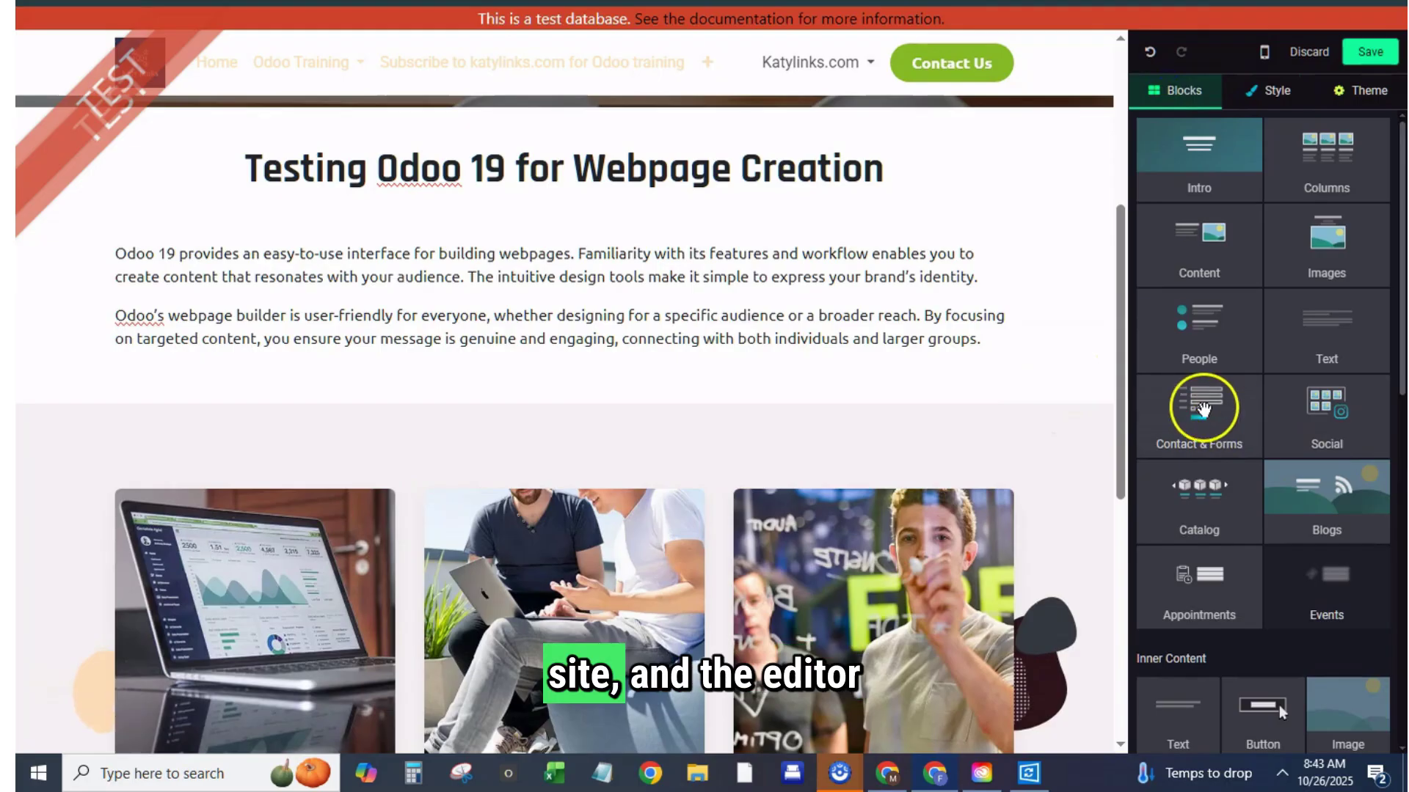
pyautogui.moveTo(1257, 435); pyautogui.dragTo(807, 418)
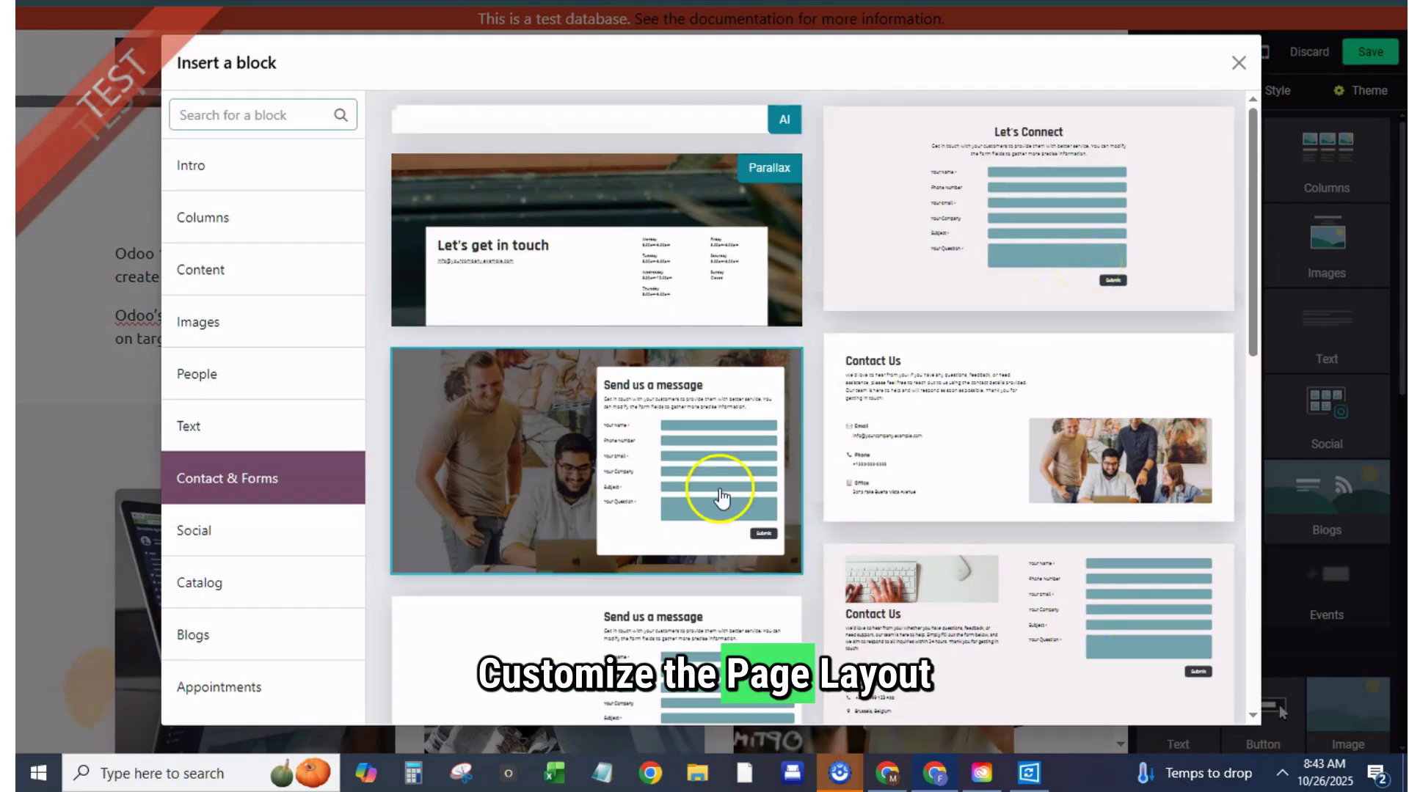
pyautogui.click(1001, 272)
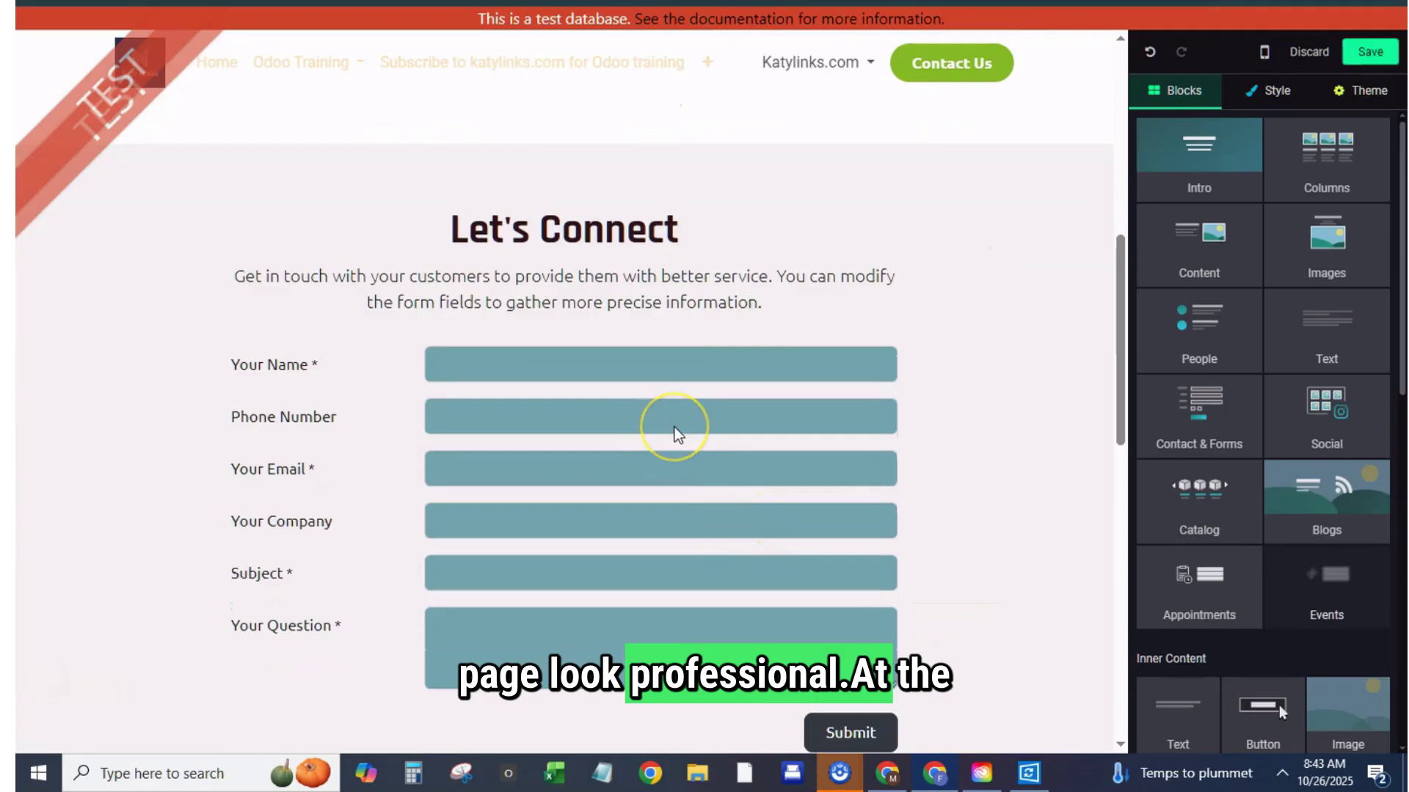
# Set the form action to Create an Opportunity, make Phone Number required, and save
pyautogui.click(675, 427)
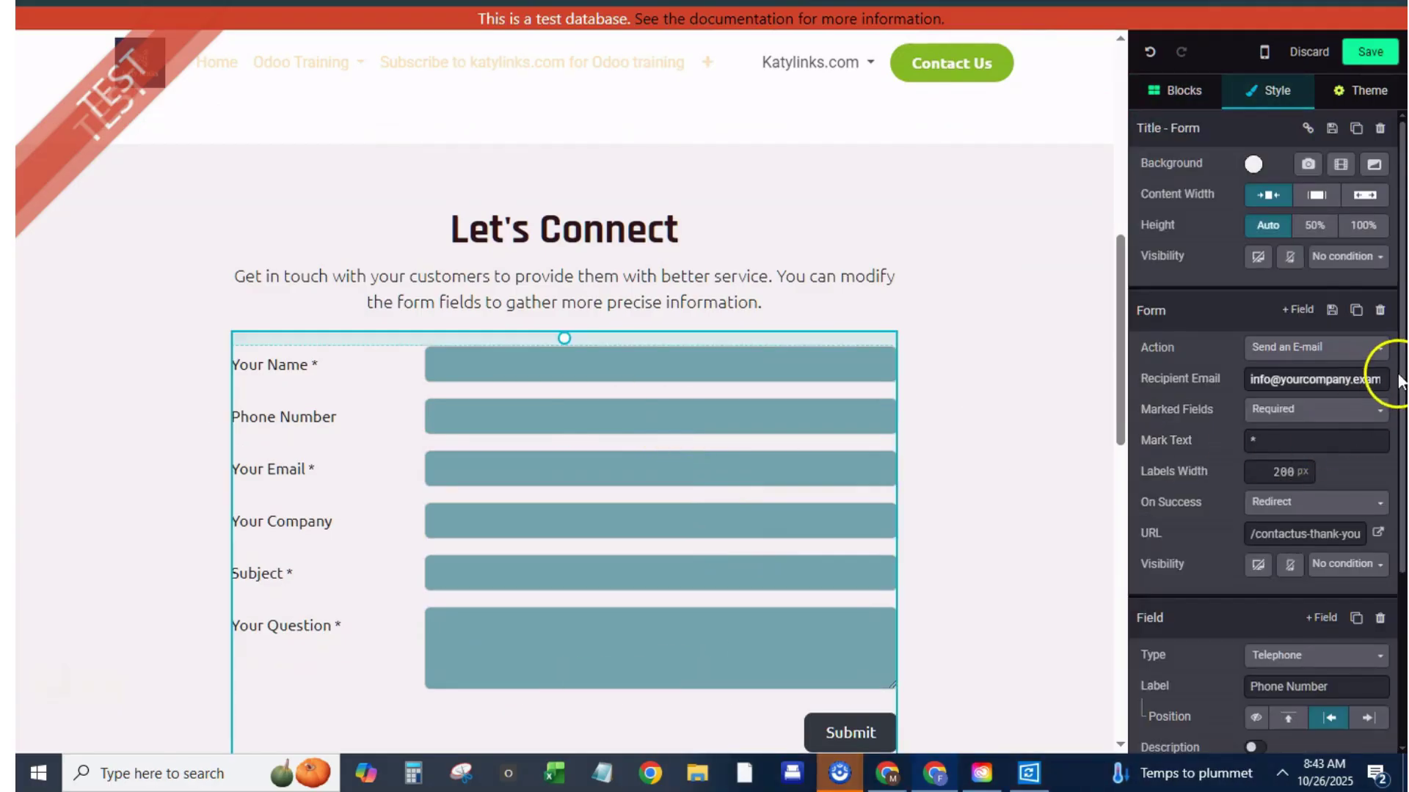
pyautogui.click(1382, 357)
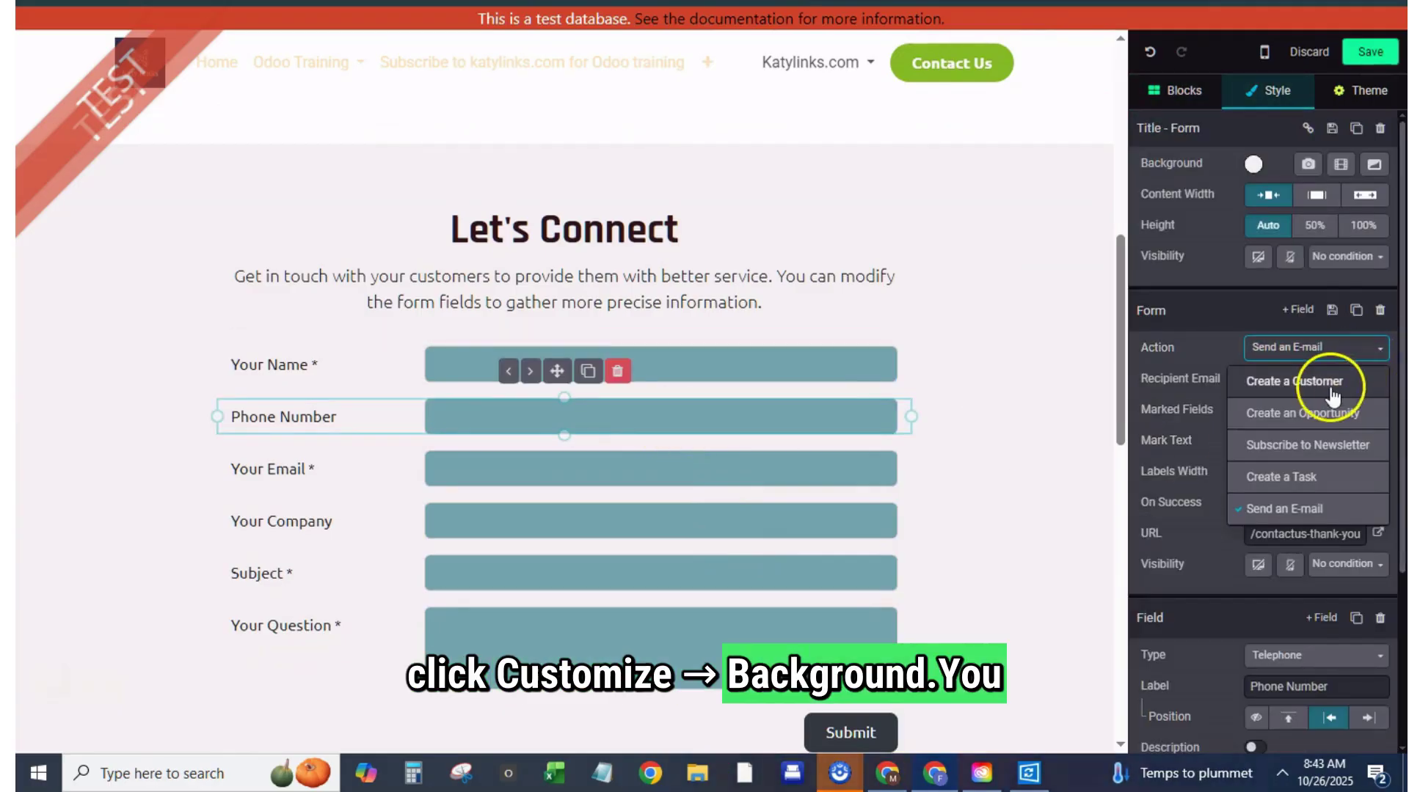
pyautogui.click(1315, 415)
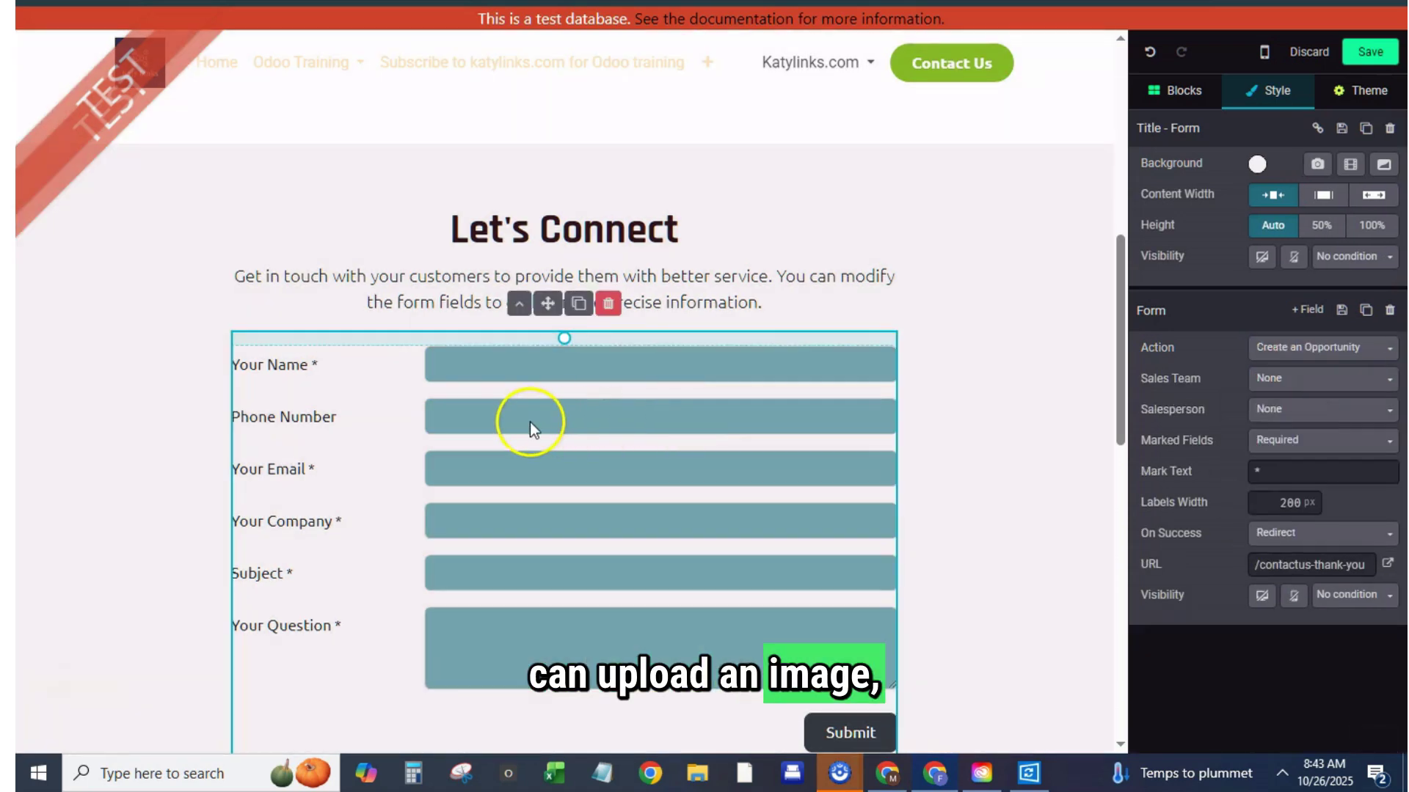
pyautogui.click(455, 416)
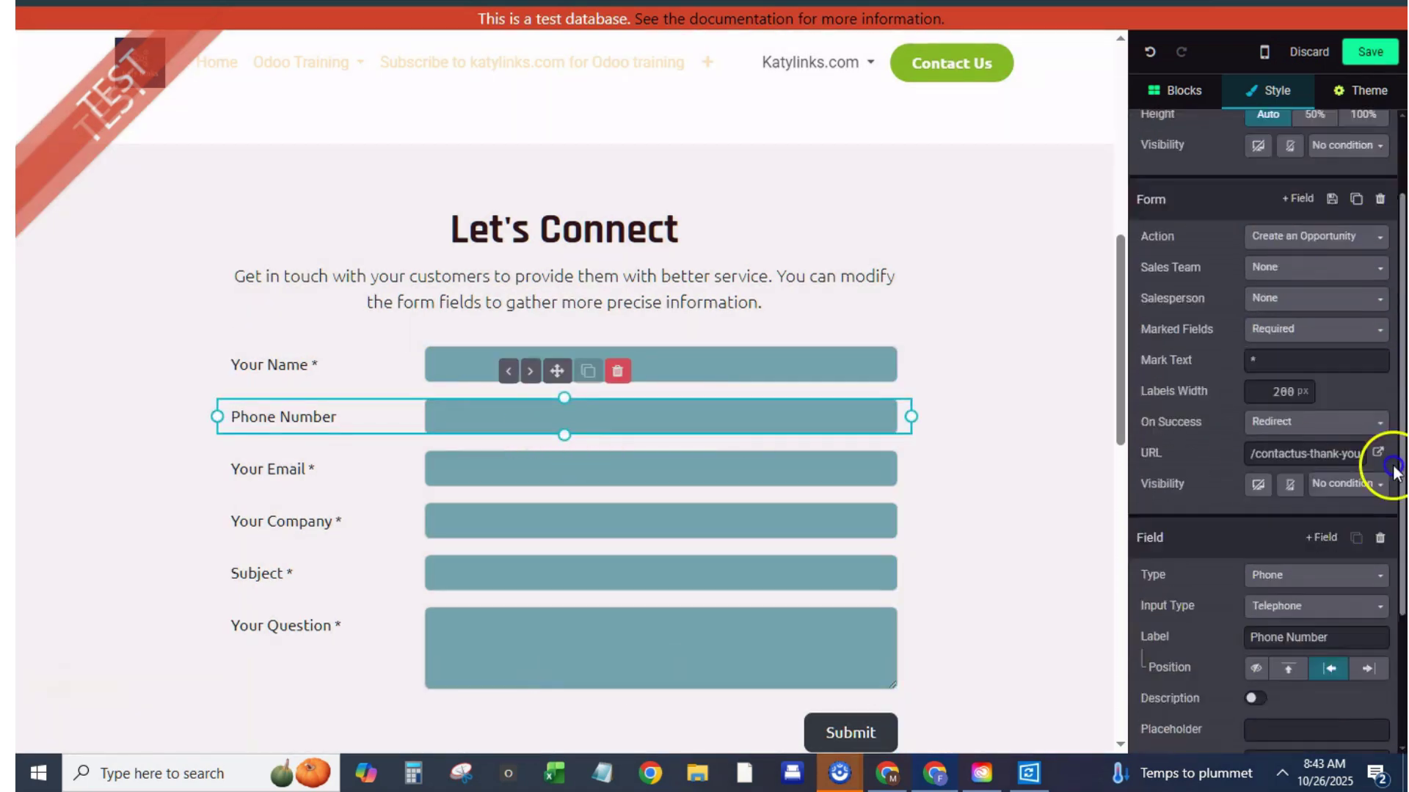
pyautogui.scroll(-4, 1365, 440)
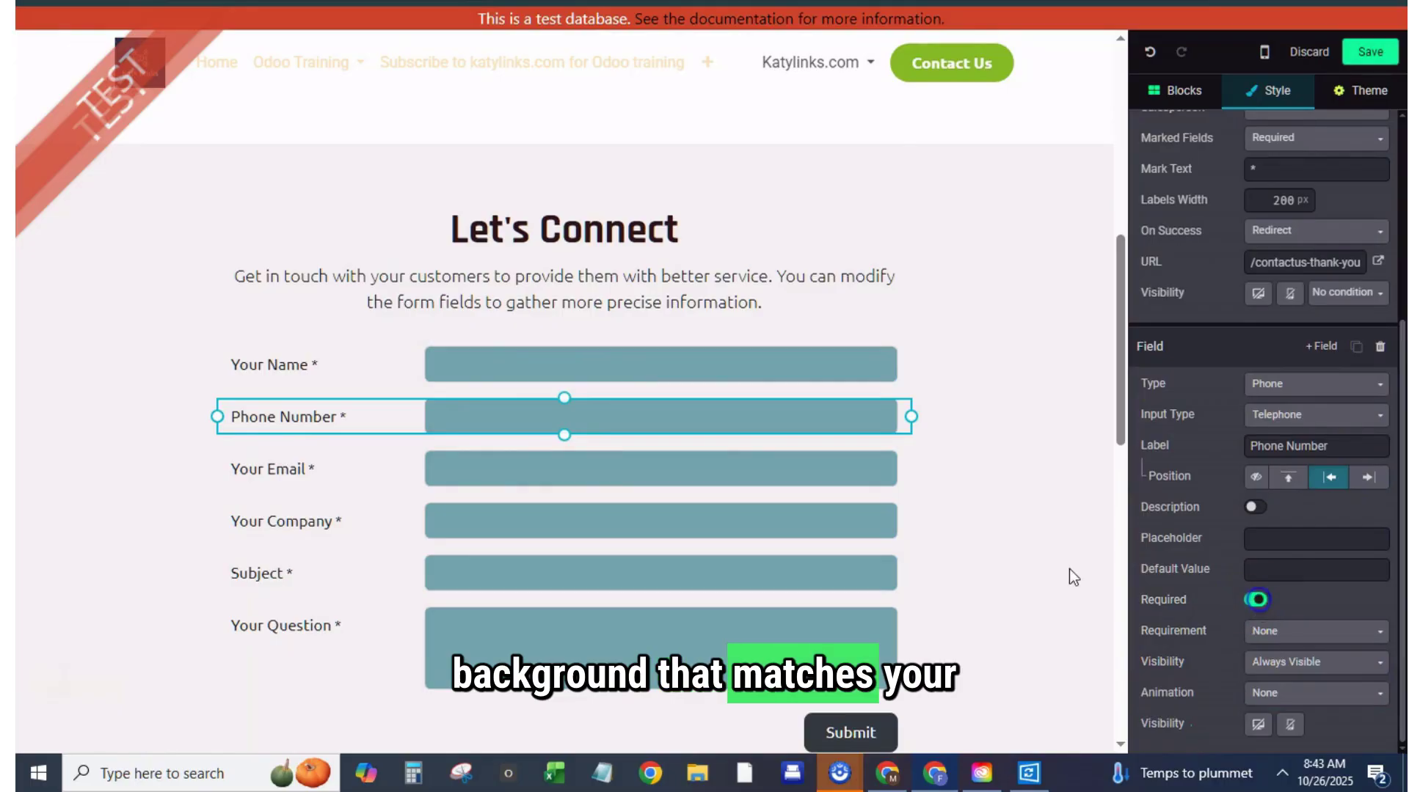
pyautogui.click(934, 472)
pyautogui.scroll(4, 959, 438)
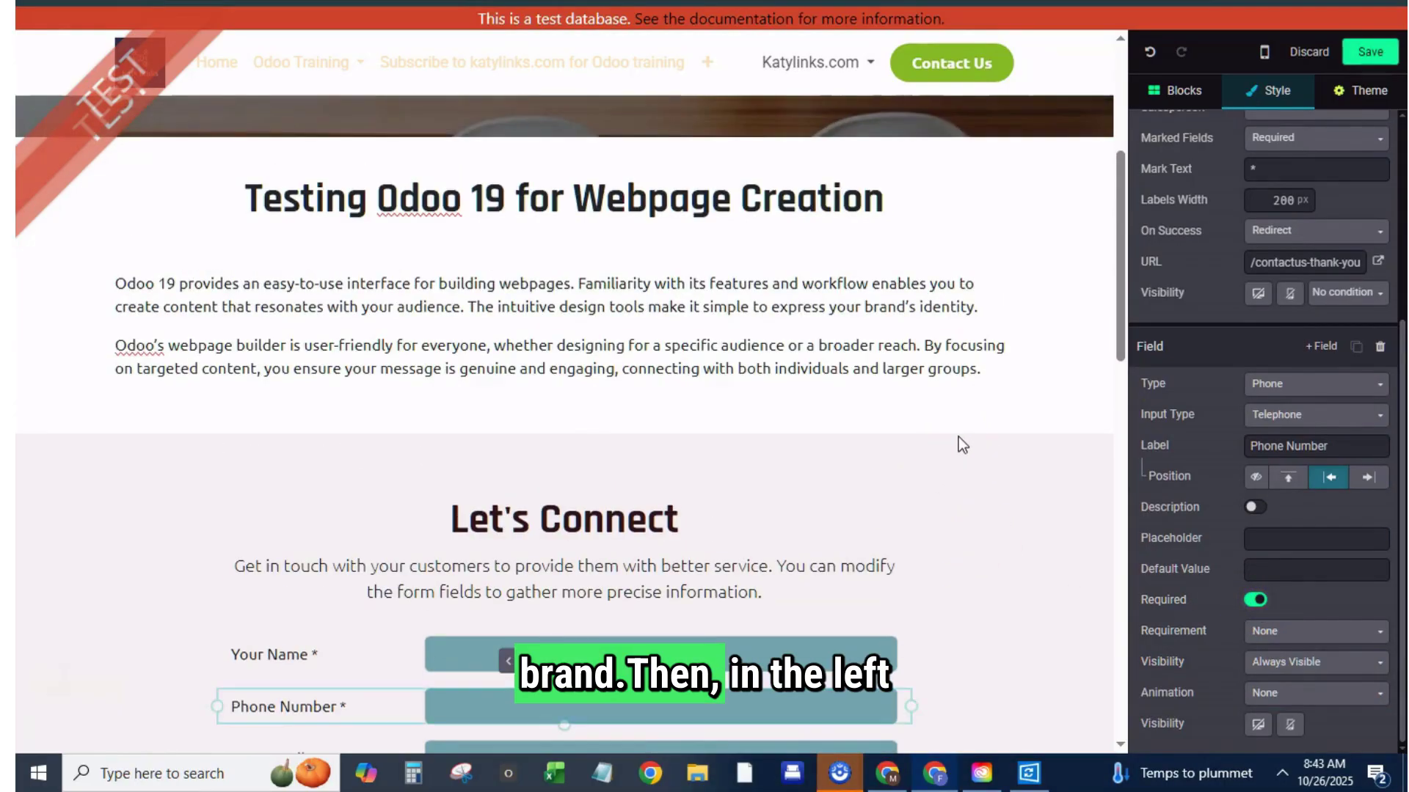
pyautogui.scroll(5, 958, 437)
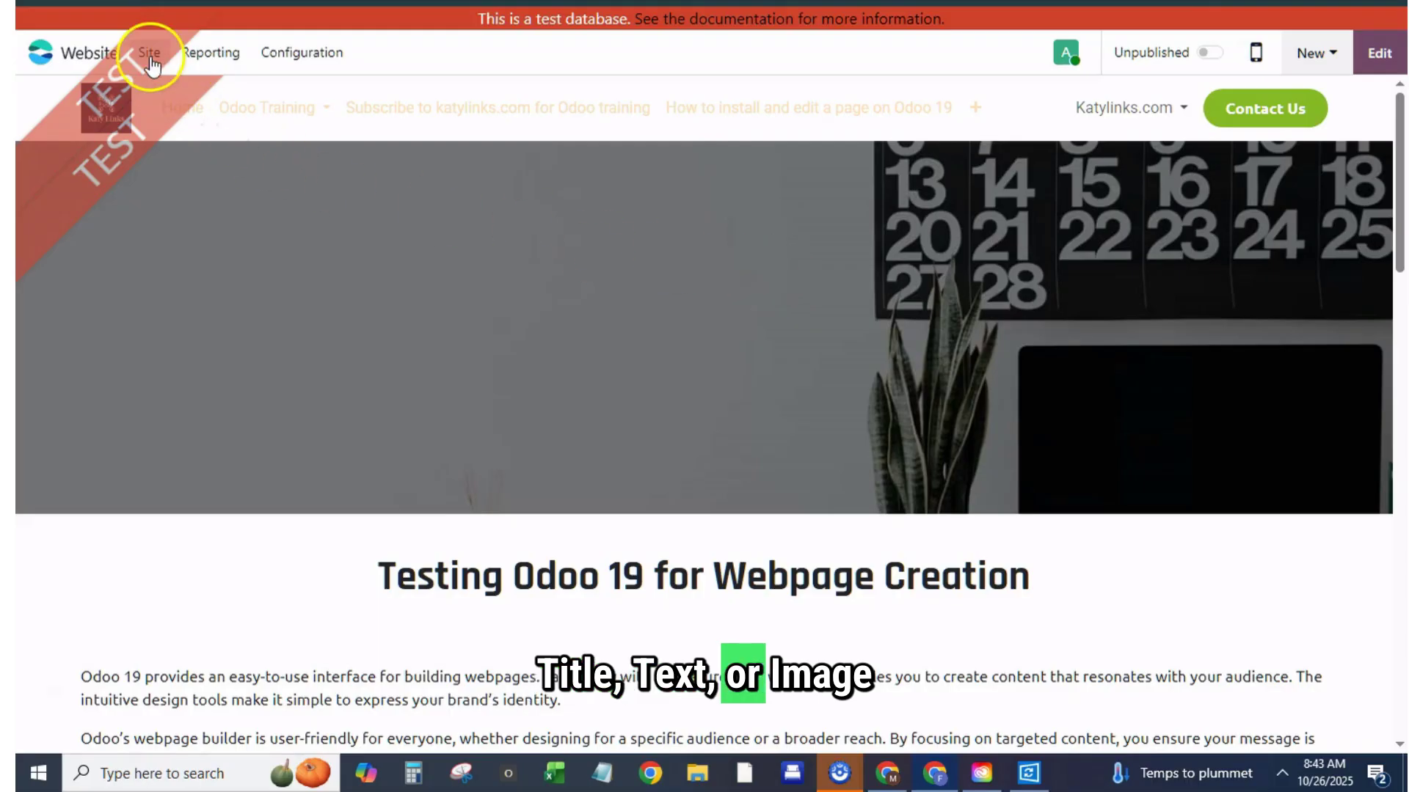
pyautogui.click(150, 54)
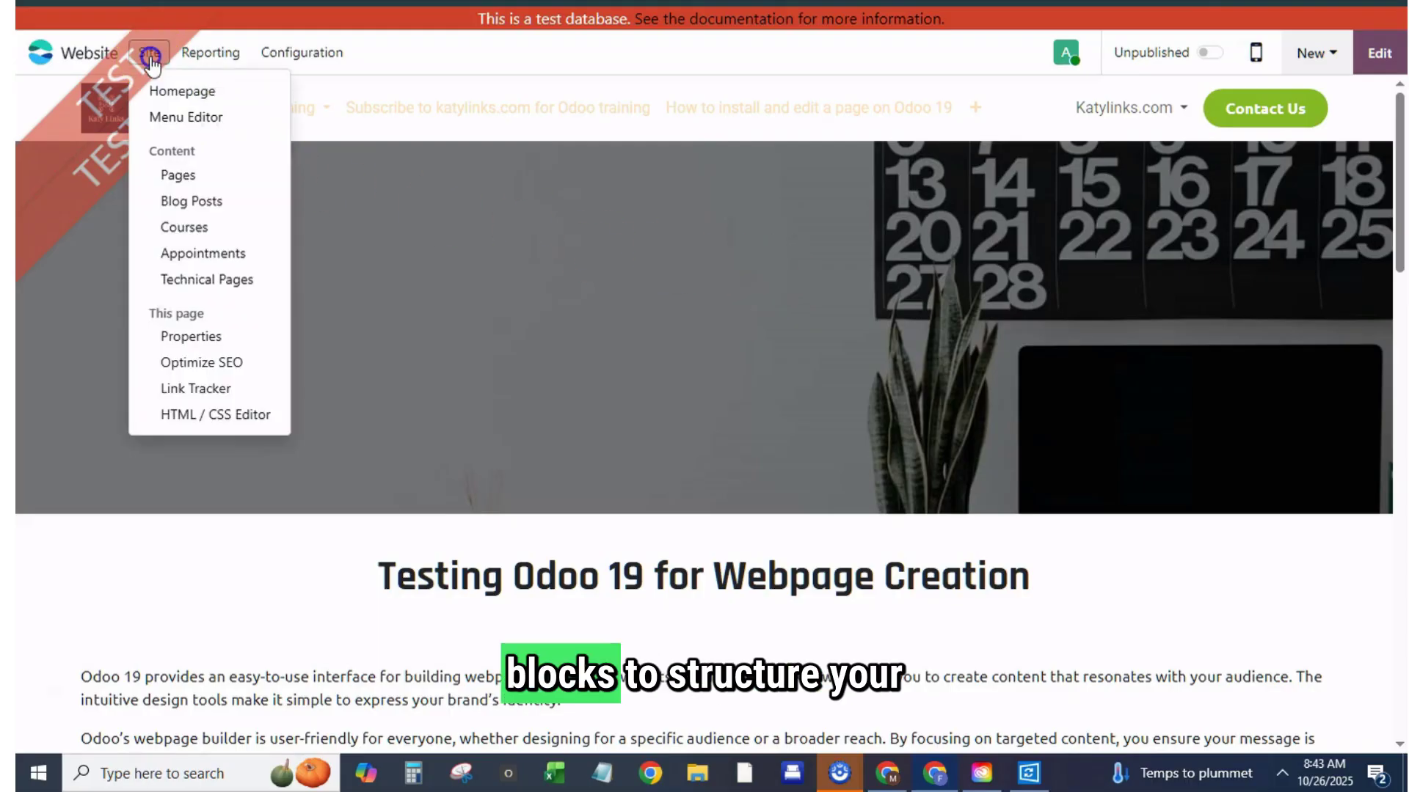
# Fill the page's SEO description and keywords with AI in Optimize SEO and save
pyautogui.click(229, 363)
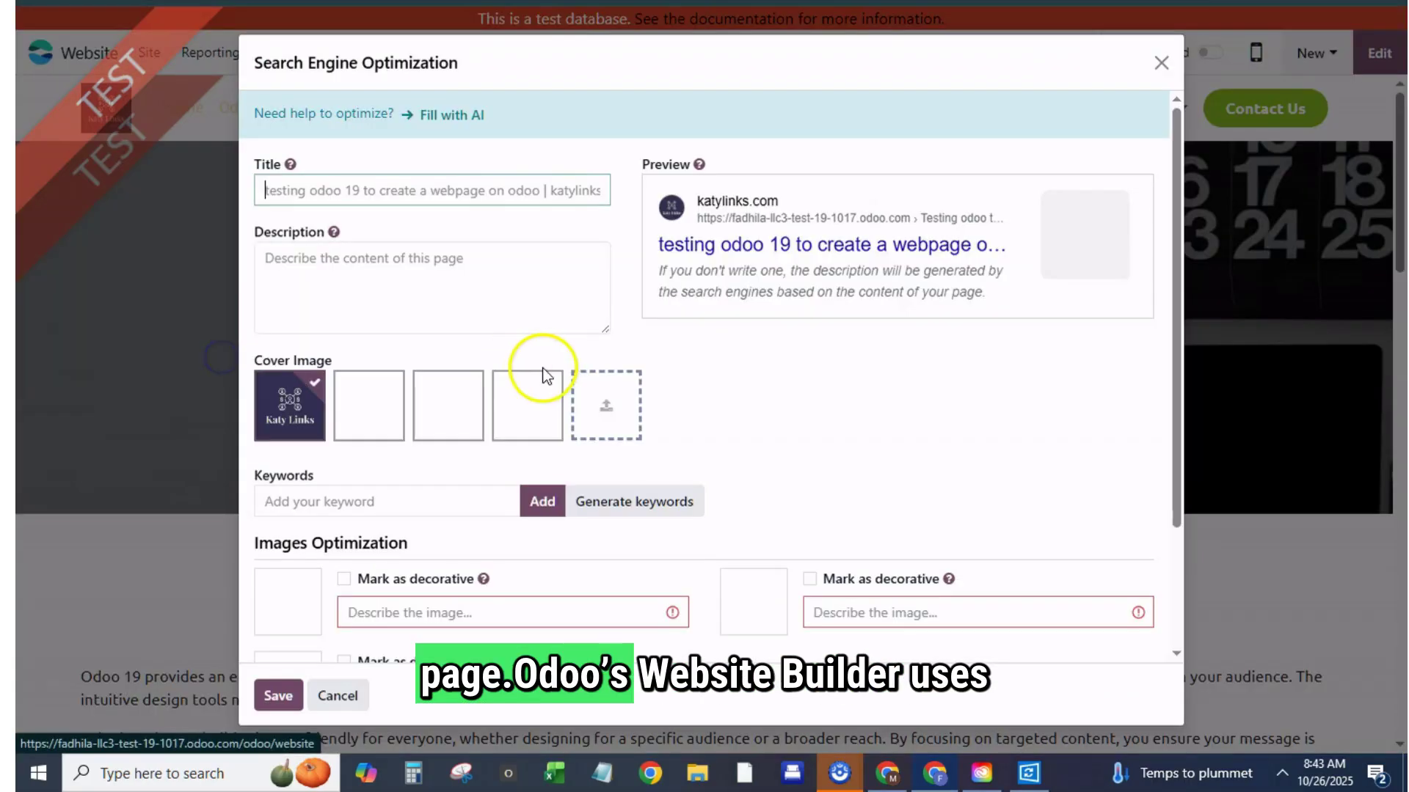
pyautogui.click(465, 116)
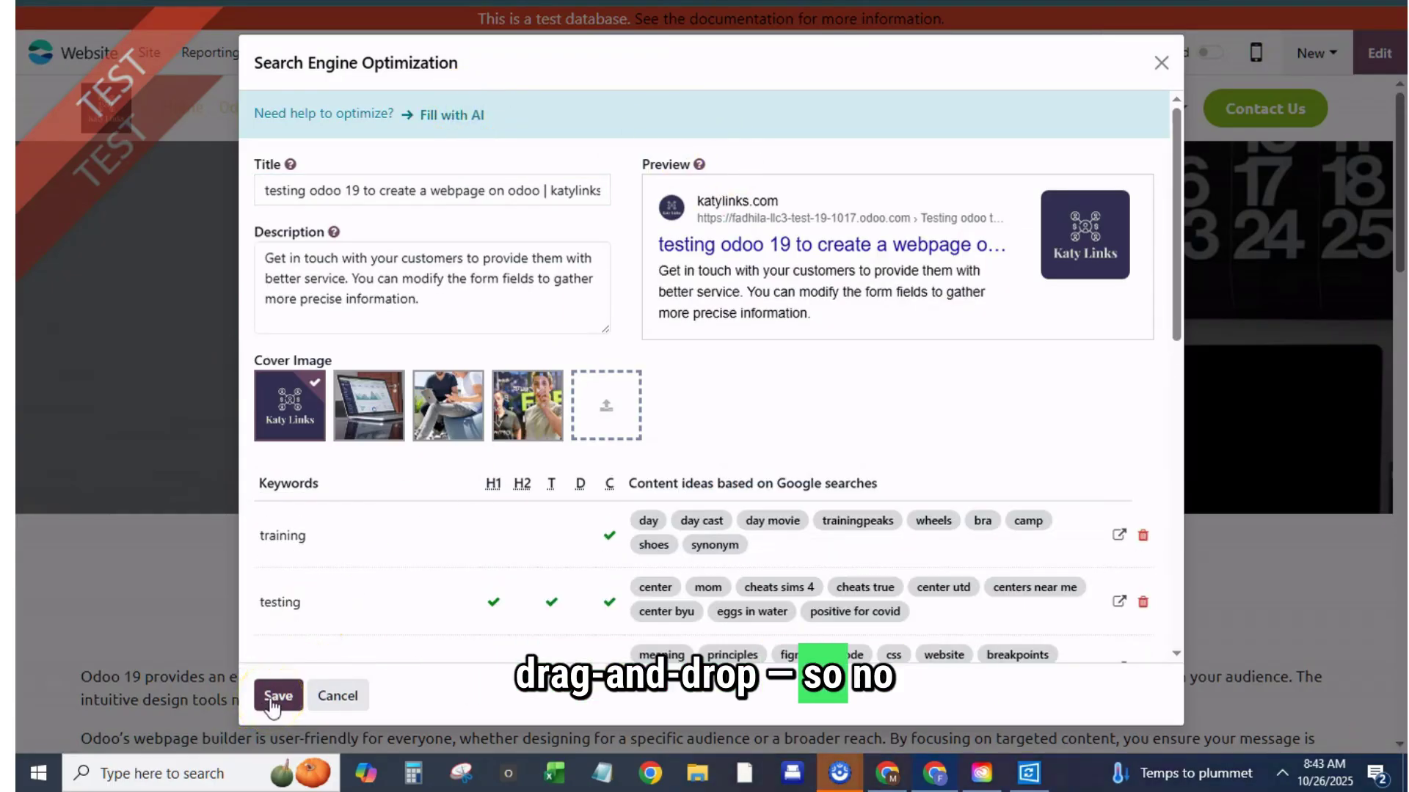
pyautogui.scroll(-1, 457, 289)
pyautogui.scroll(-4, 487, 362)
pyautogui.scroll(-4, 485, 378)
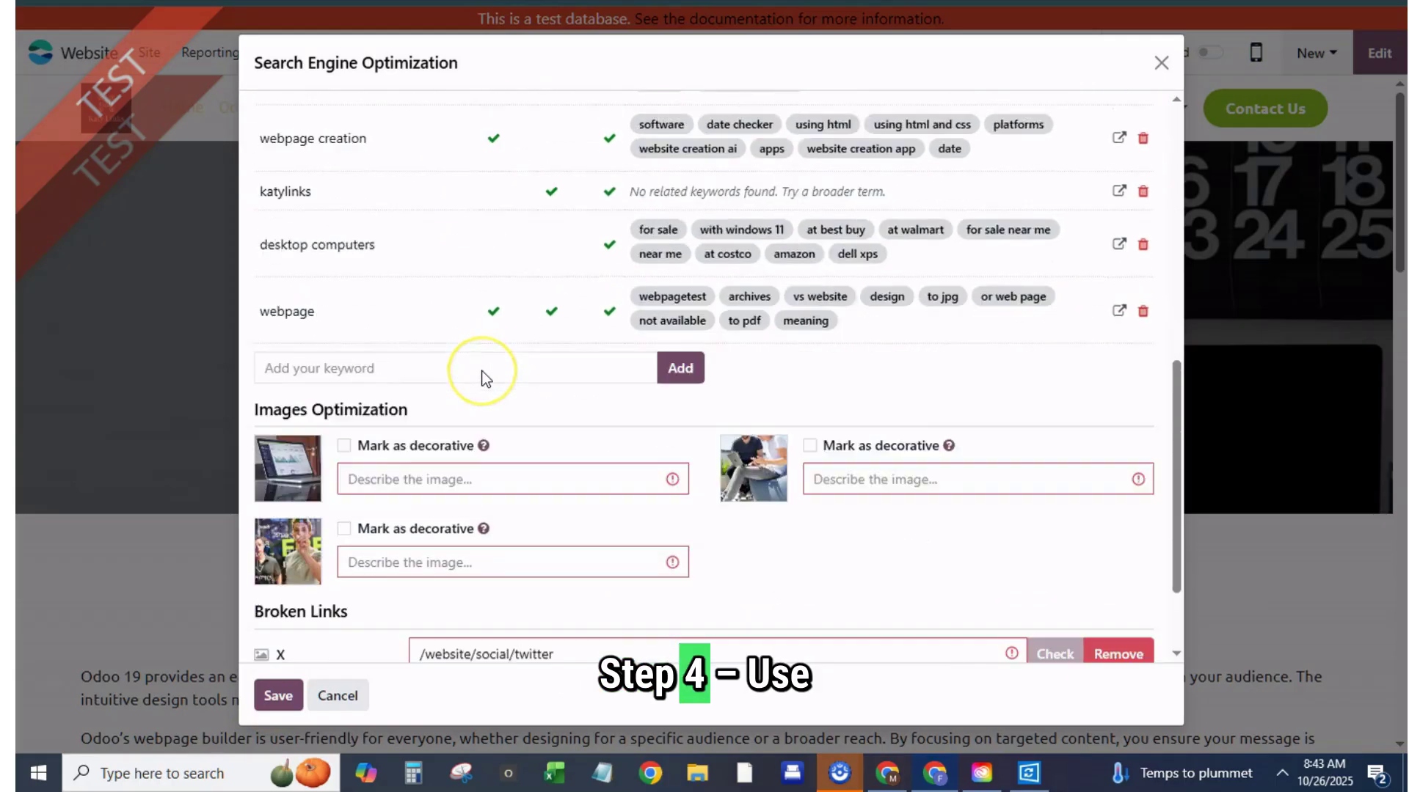
pyautogui.scroll(-4, 484, 378)
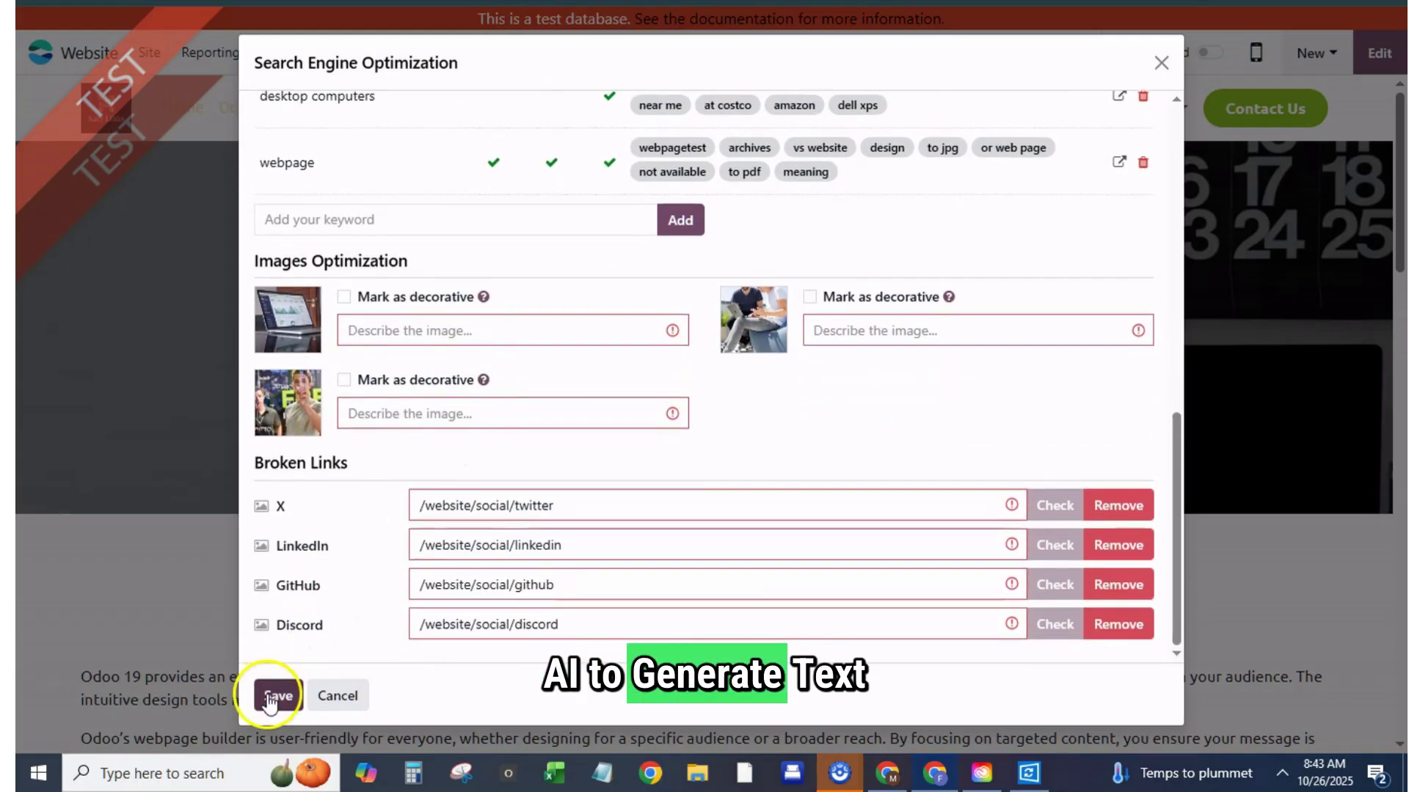
pyautogui.click(270, 701)
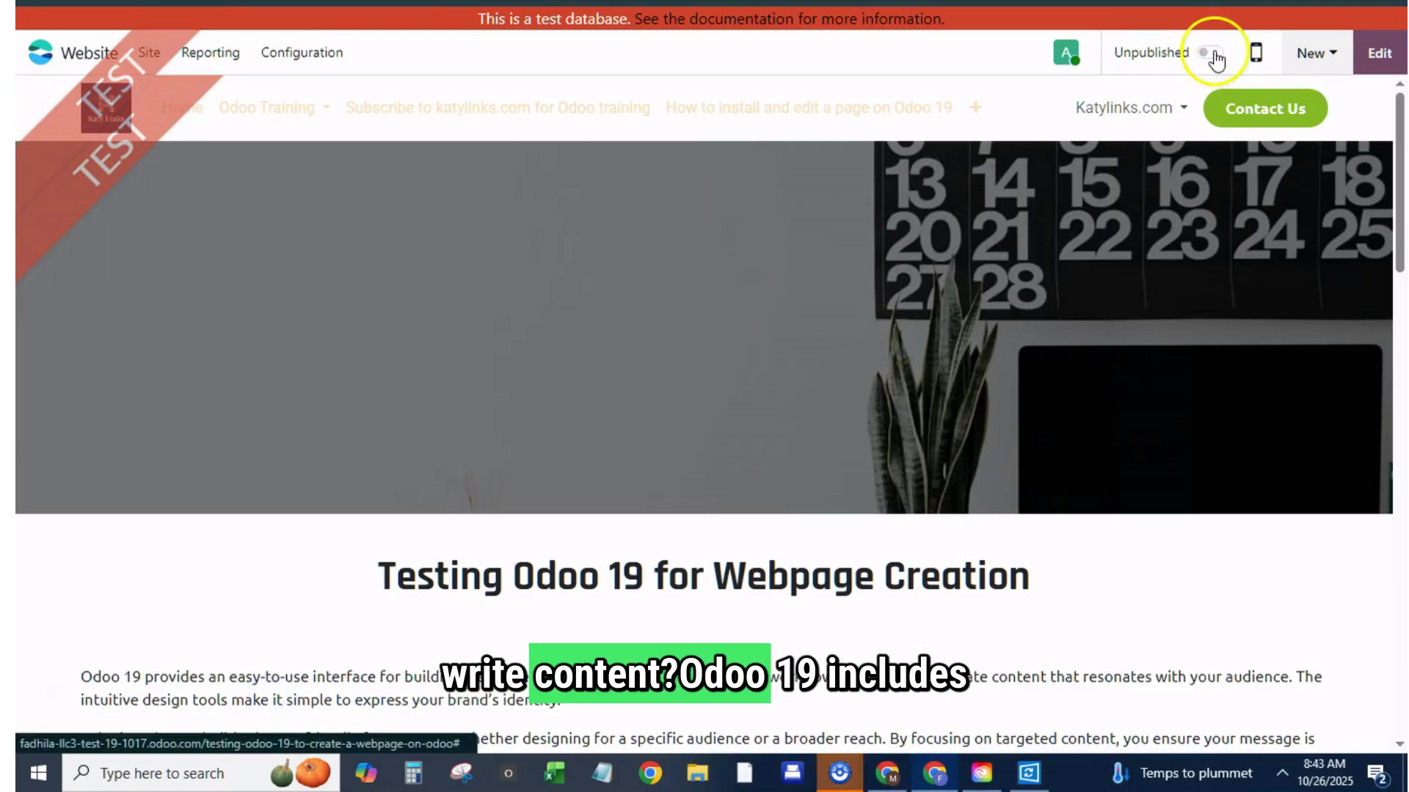
# Publish the page and move its menu entry right under Home, saving the menu
pyautogui.click(153, 56)
pyautogui.click(168, 116)
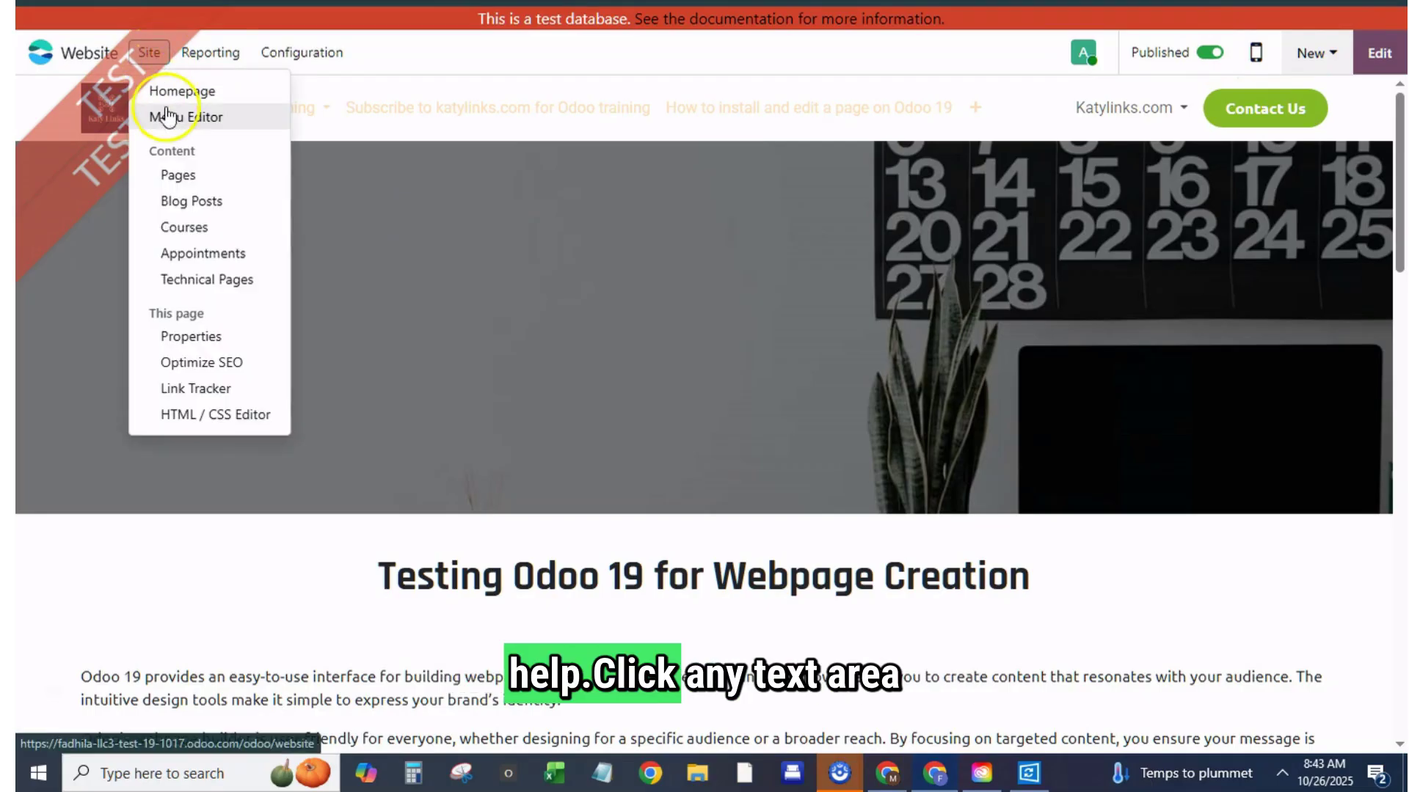
pyautogui.click(204, 121)
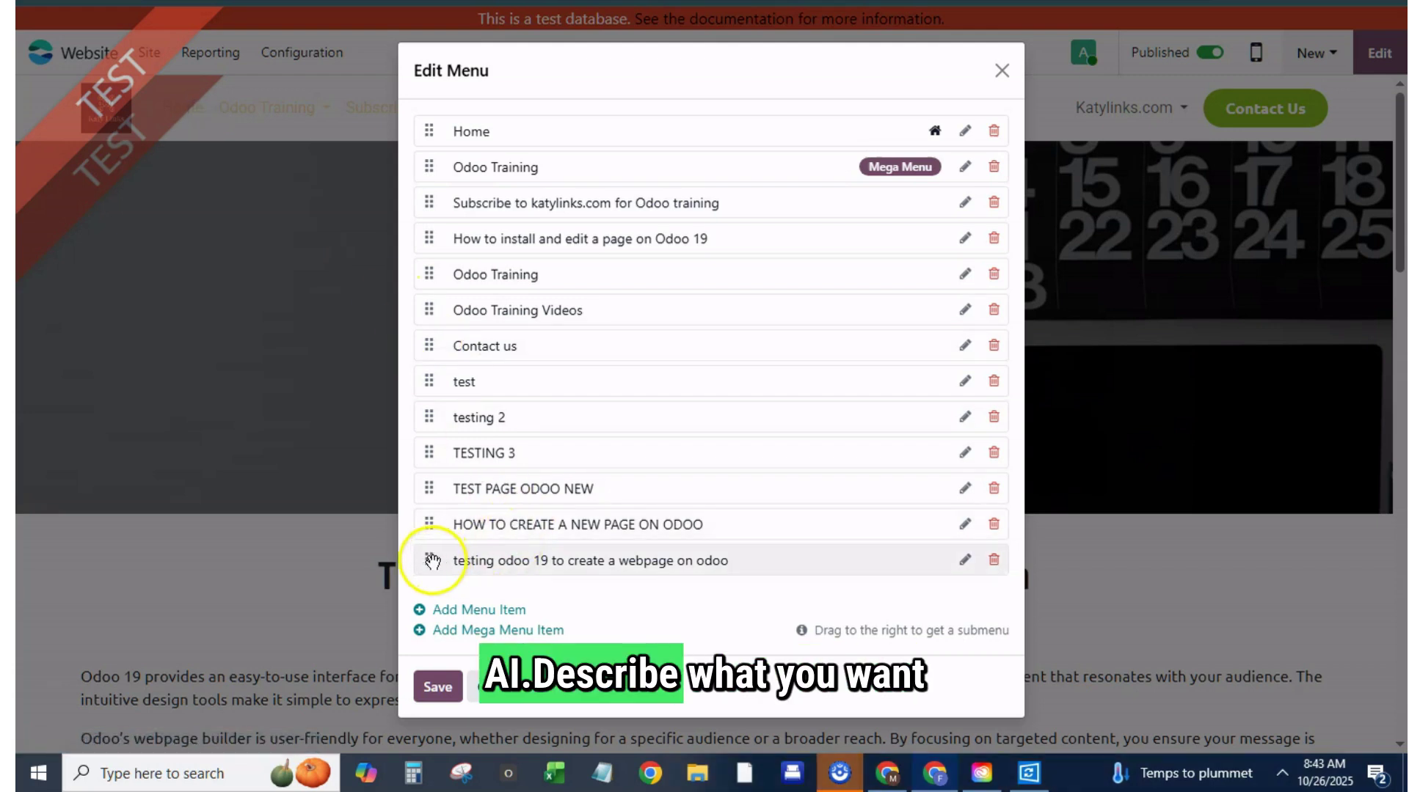
pyautogui.moveTo(443, 565); pyautogui.dragTo(428, 157)
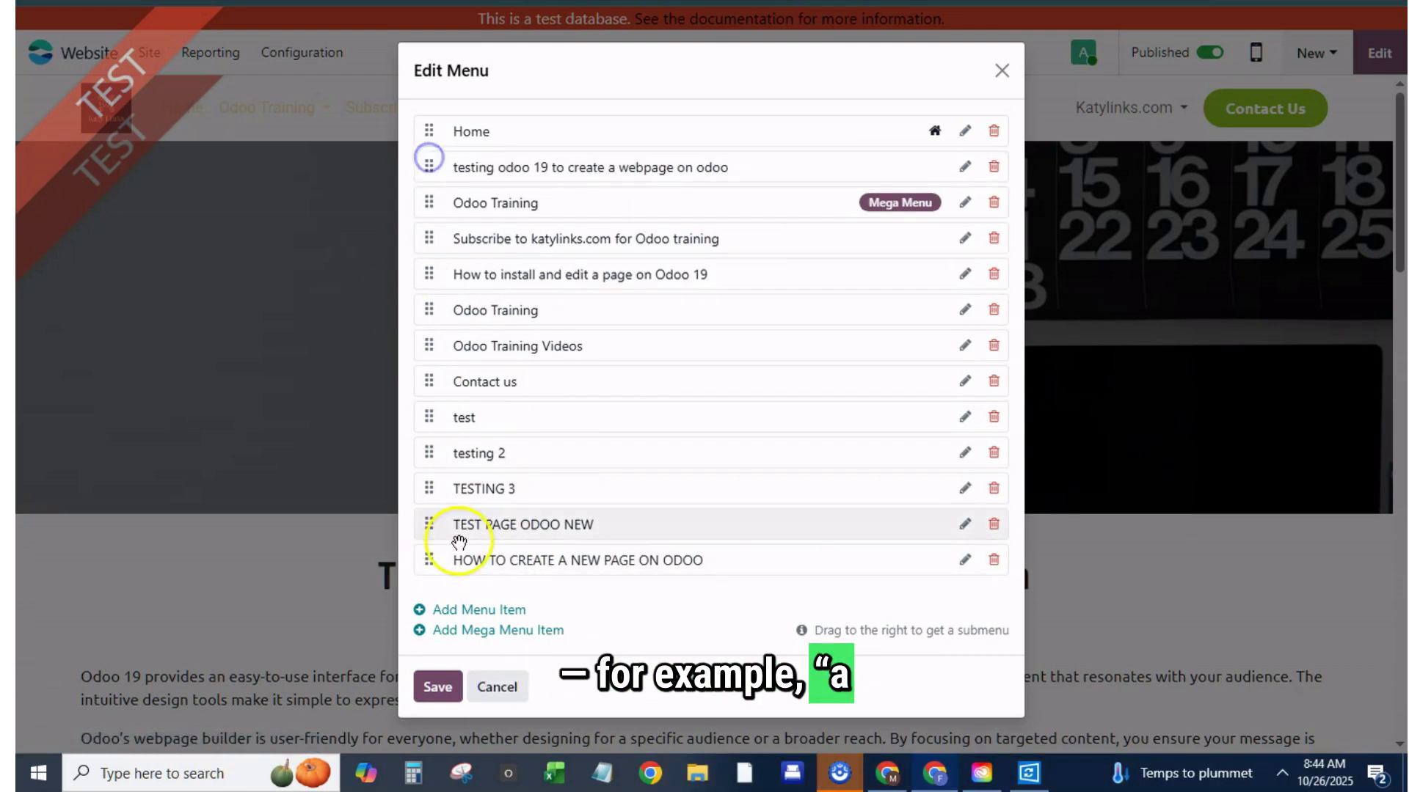
pyautogui.click(437, 687)
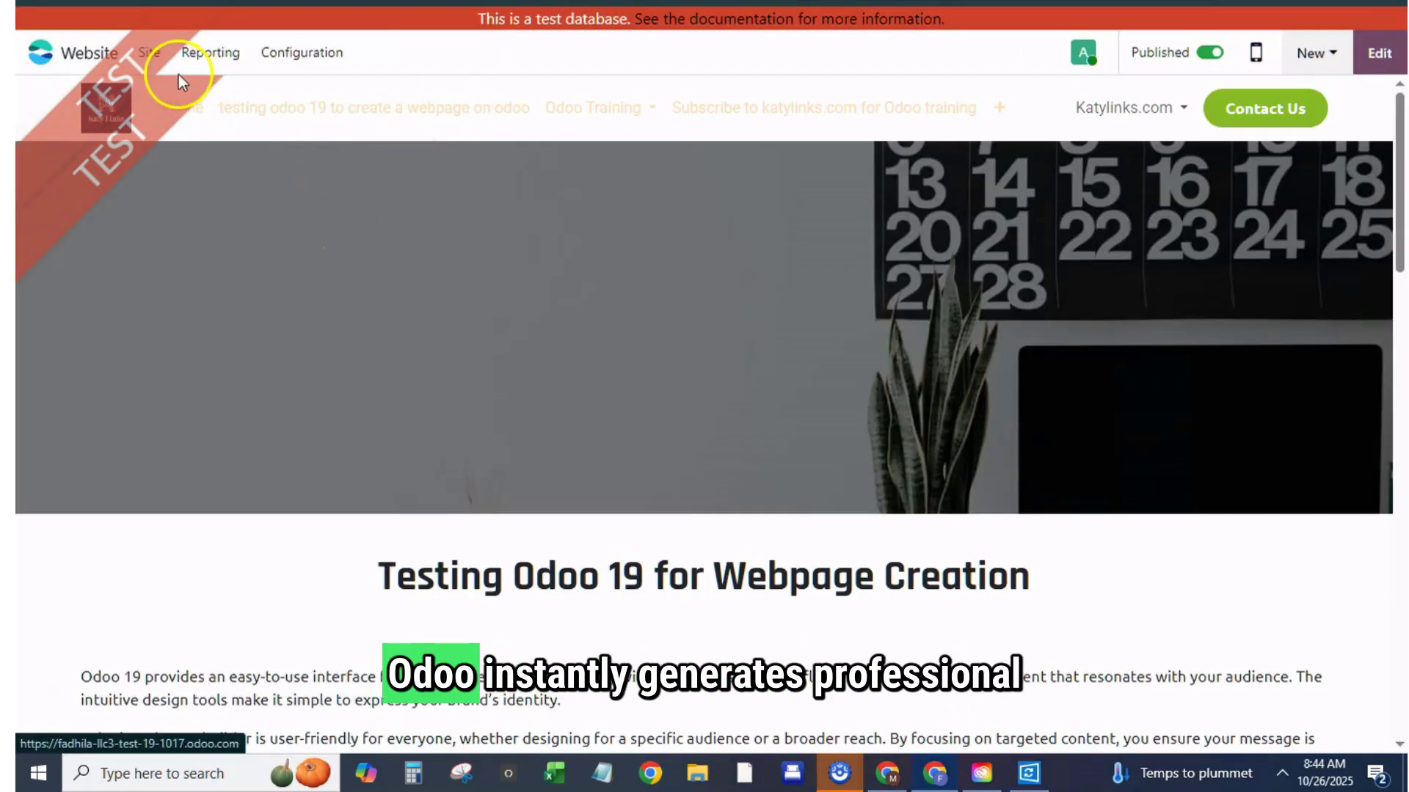
# Add a 'katylinks odoo training' mega menu near the top and delete the old Odoo Training one
pyautogui.click(148, 53)
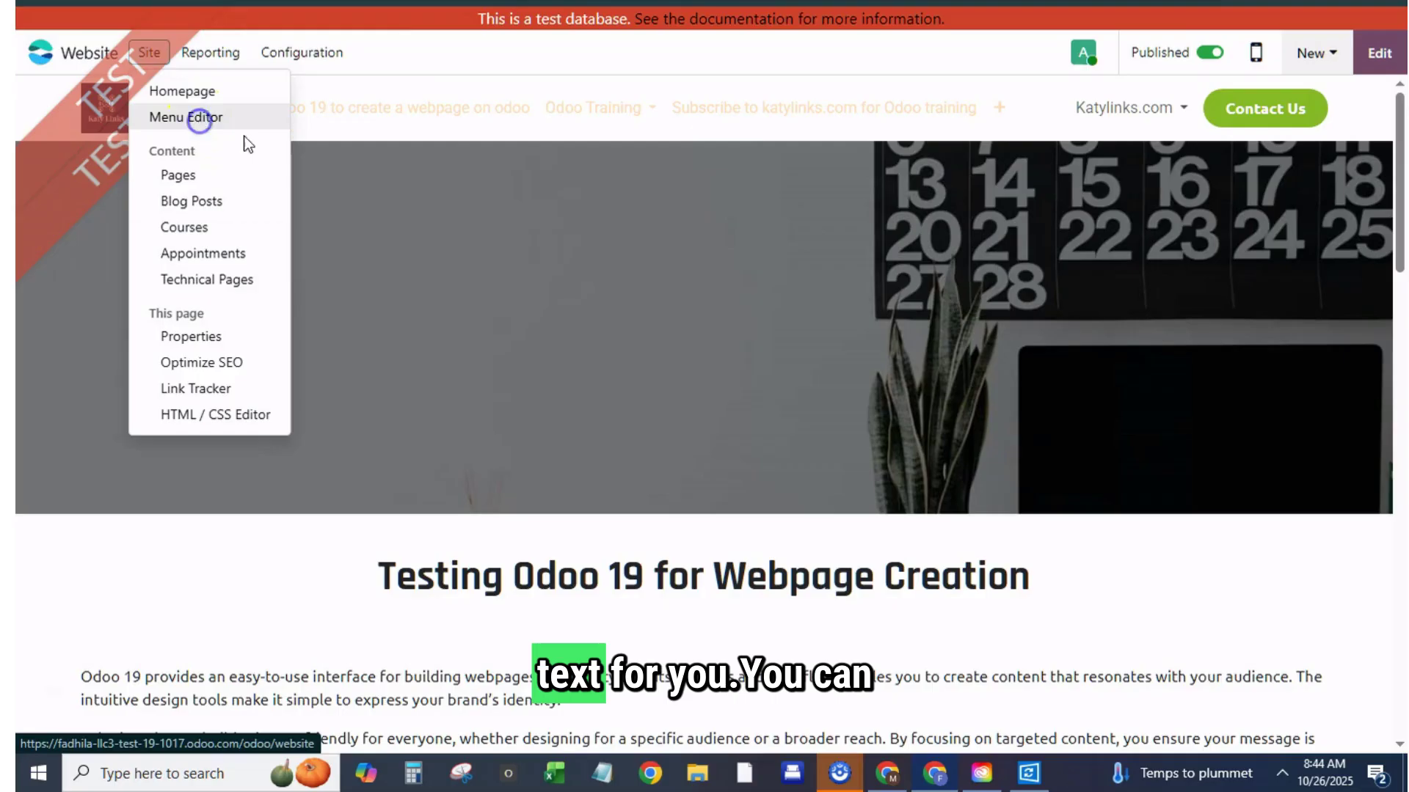
pyautogui.click(202, 118)
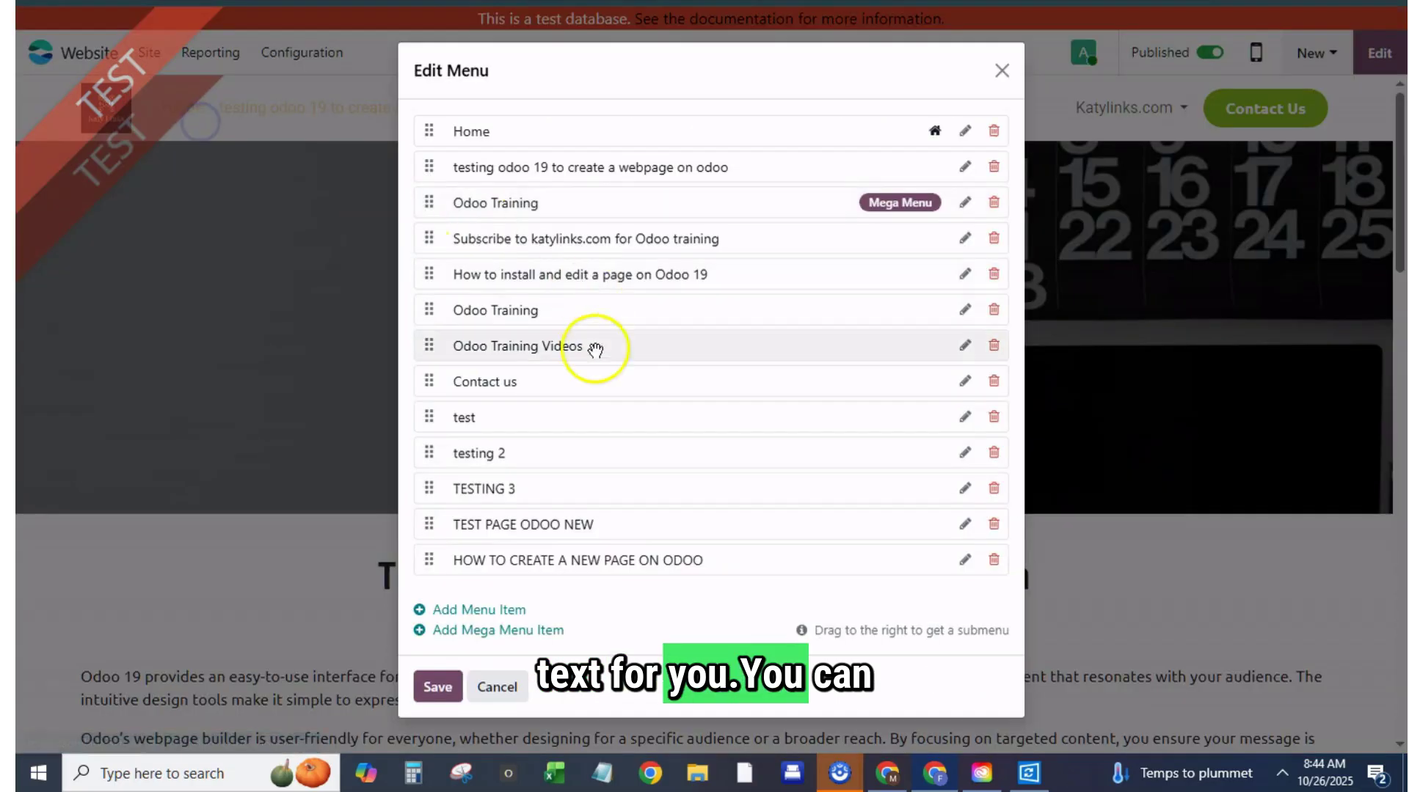
pyautogui.click(517, 629)
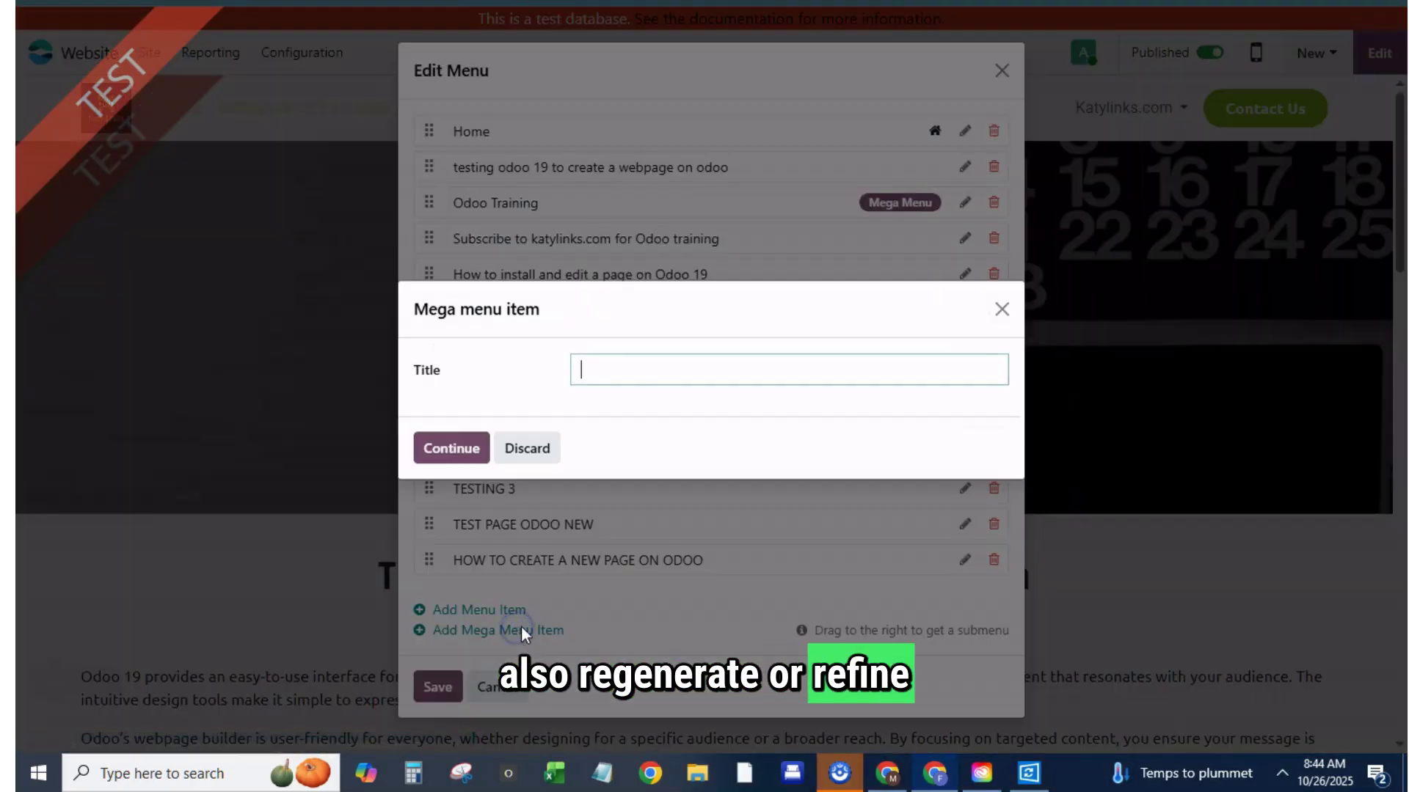
pyautogui.click(655, 385)
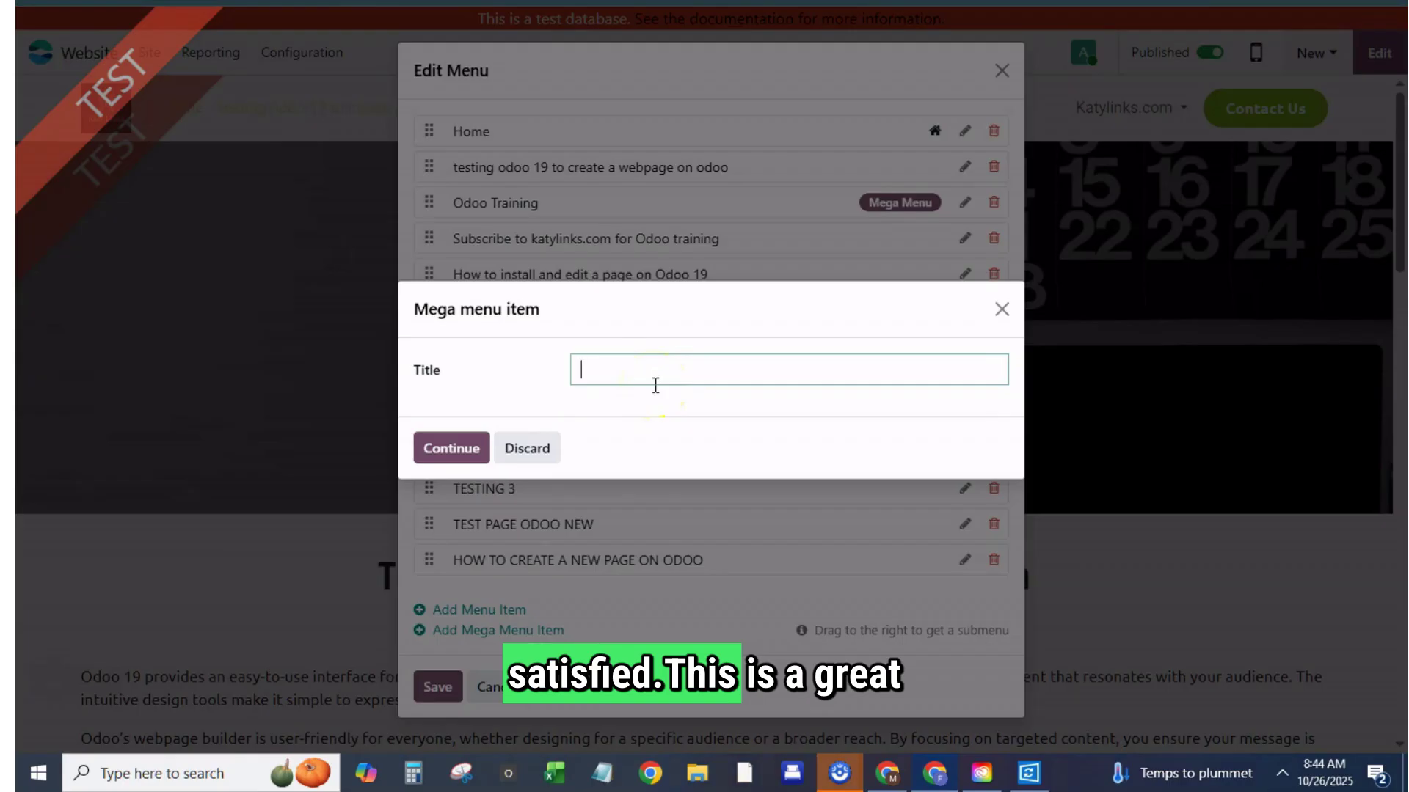
pyautogui.write('katylin')
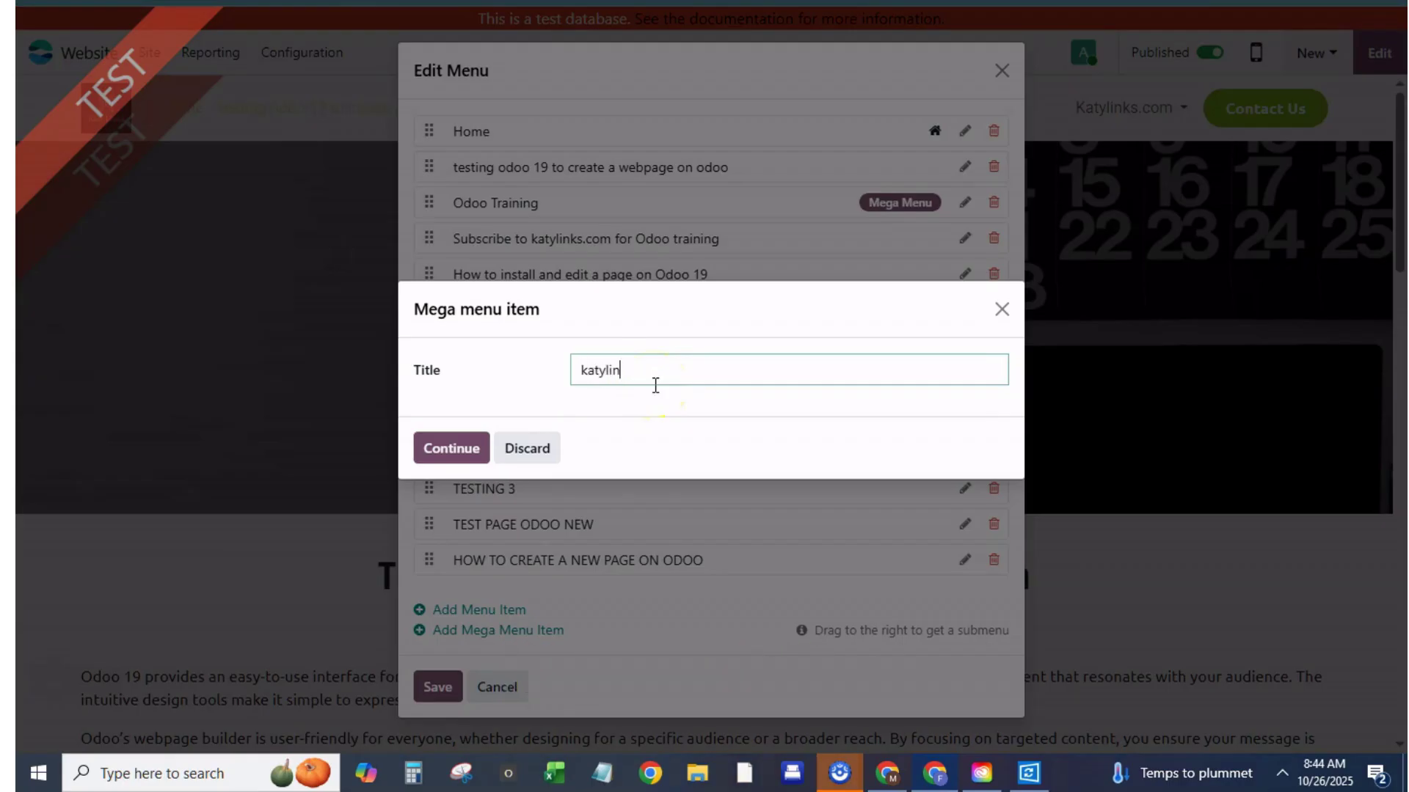
pyautogui.write('ks odoo')
pyautogui.write(' training')
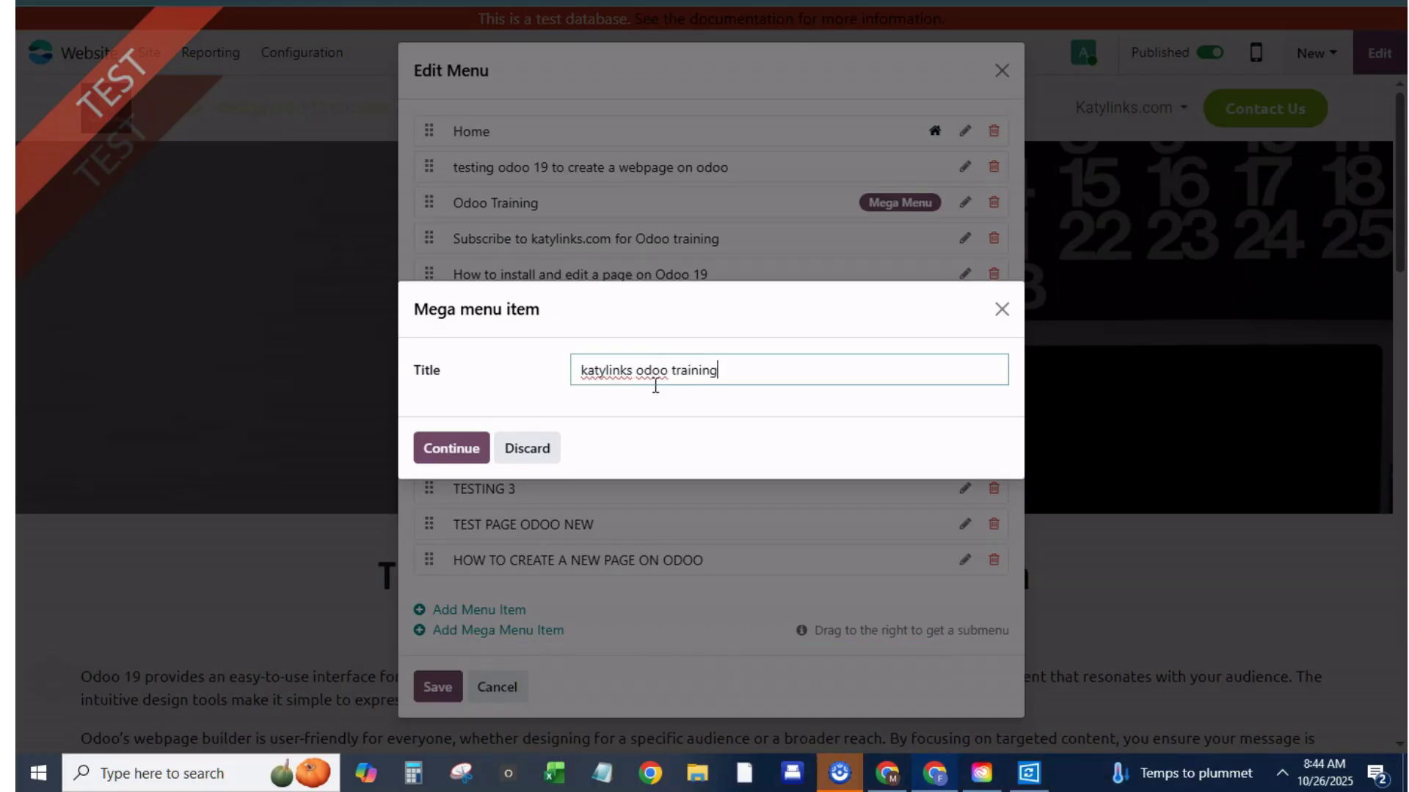
pyautogui.click(462, 444)
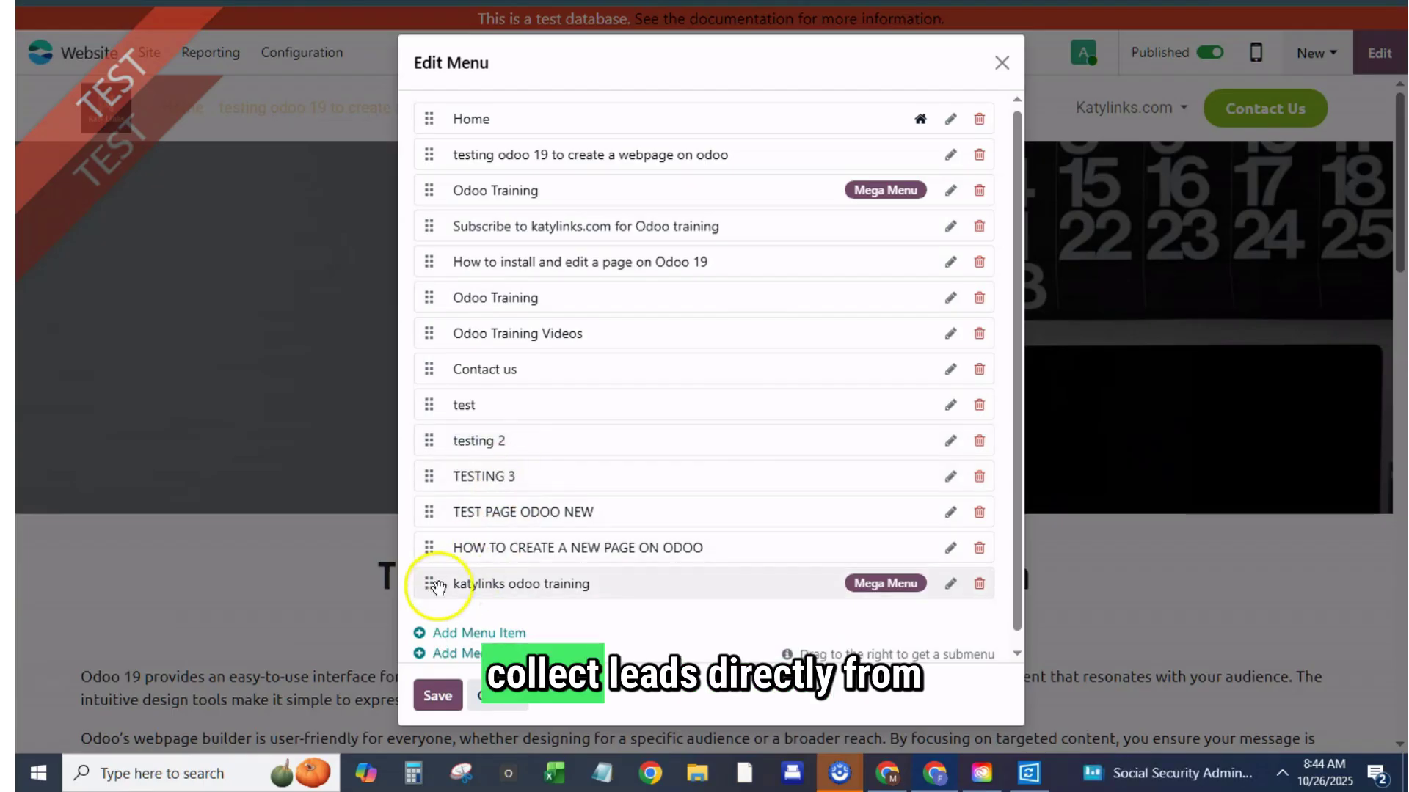
pyautogui.moveTo(436, 570); pyautogui.dragTo(442, 185)
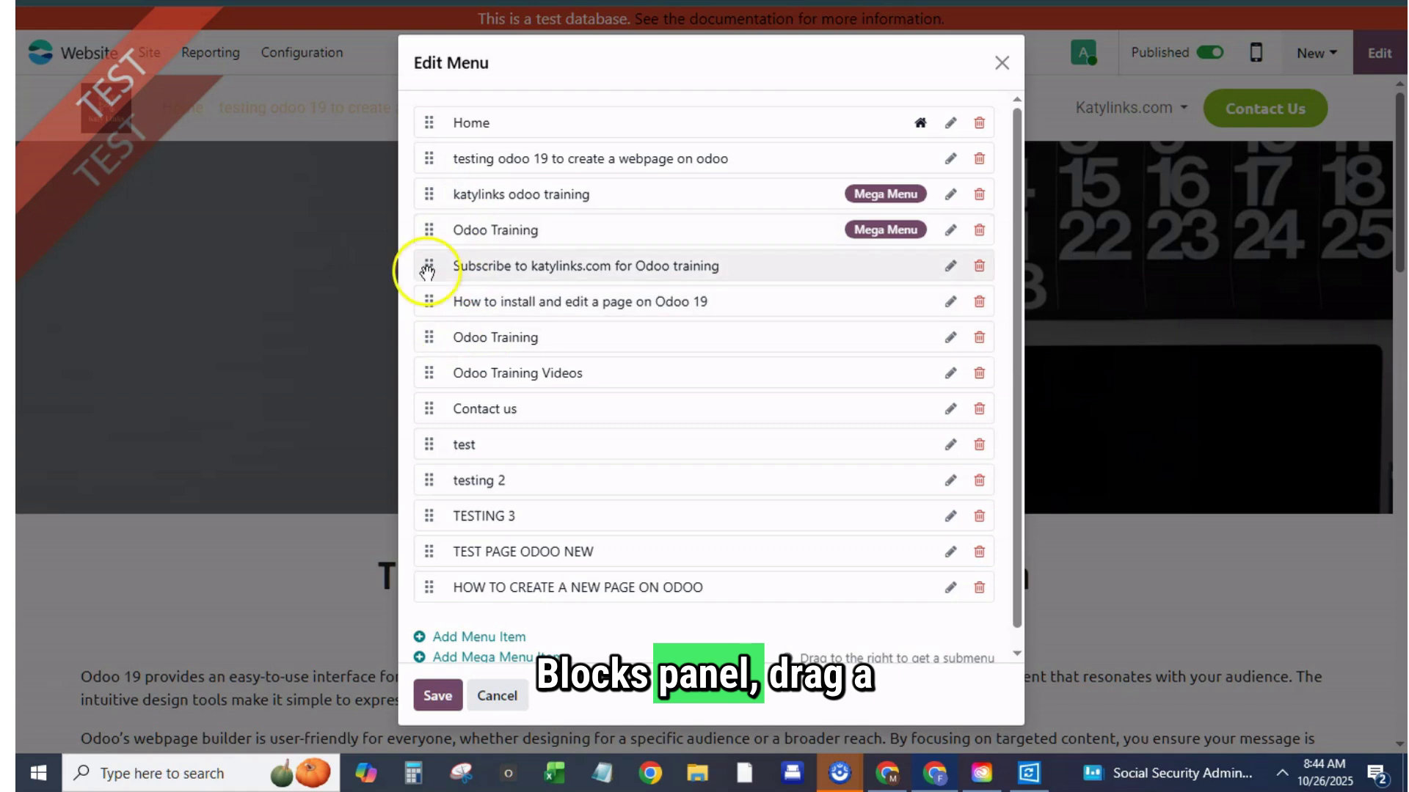
pyautogui.click(980, 230)
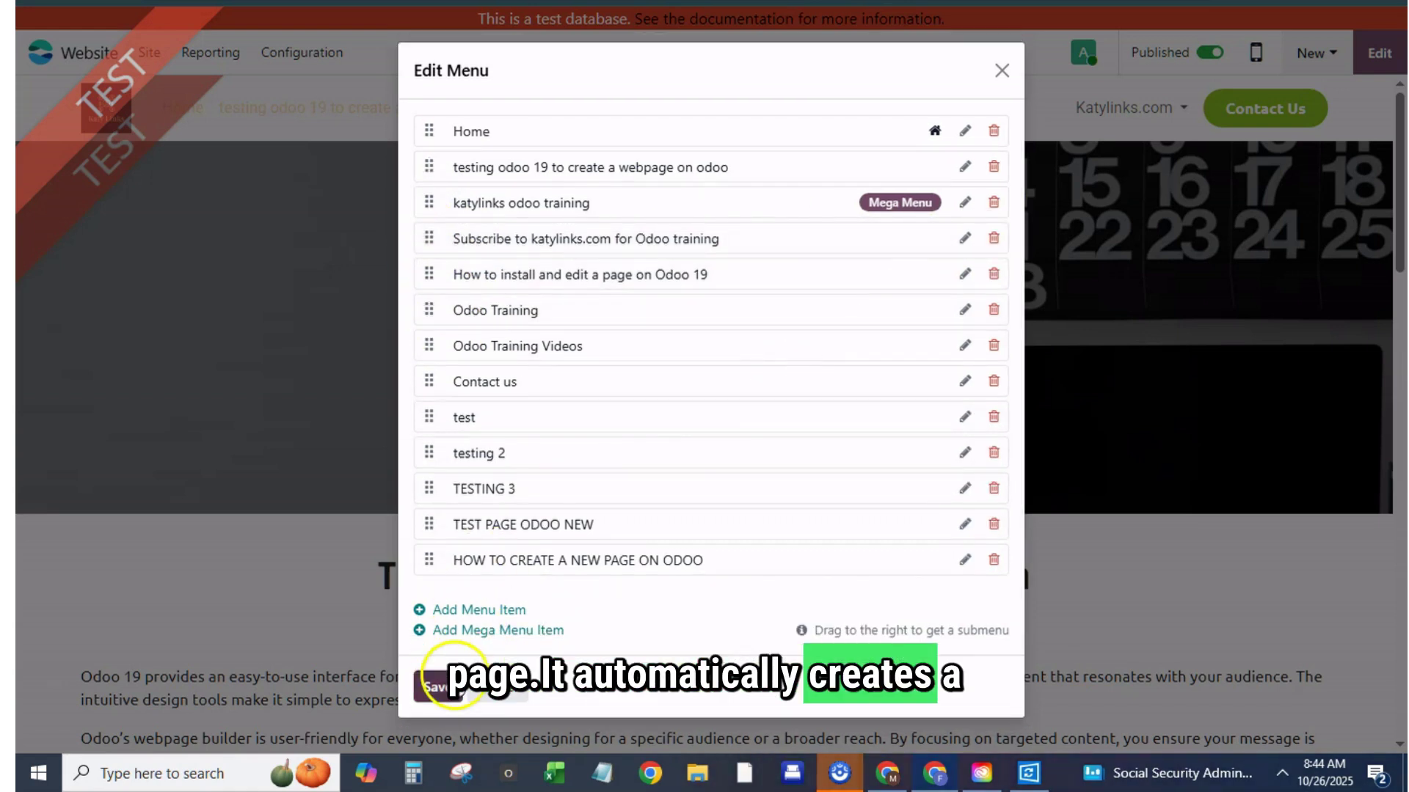
pyautogui.click(459, 675)
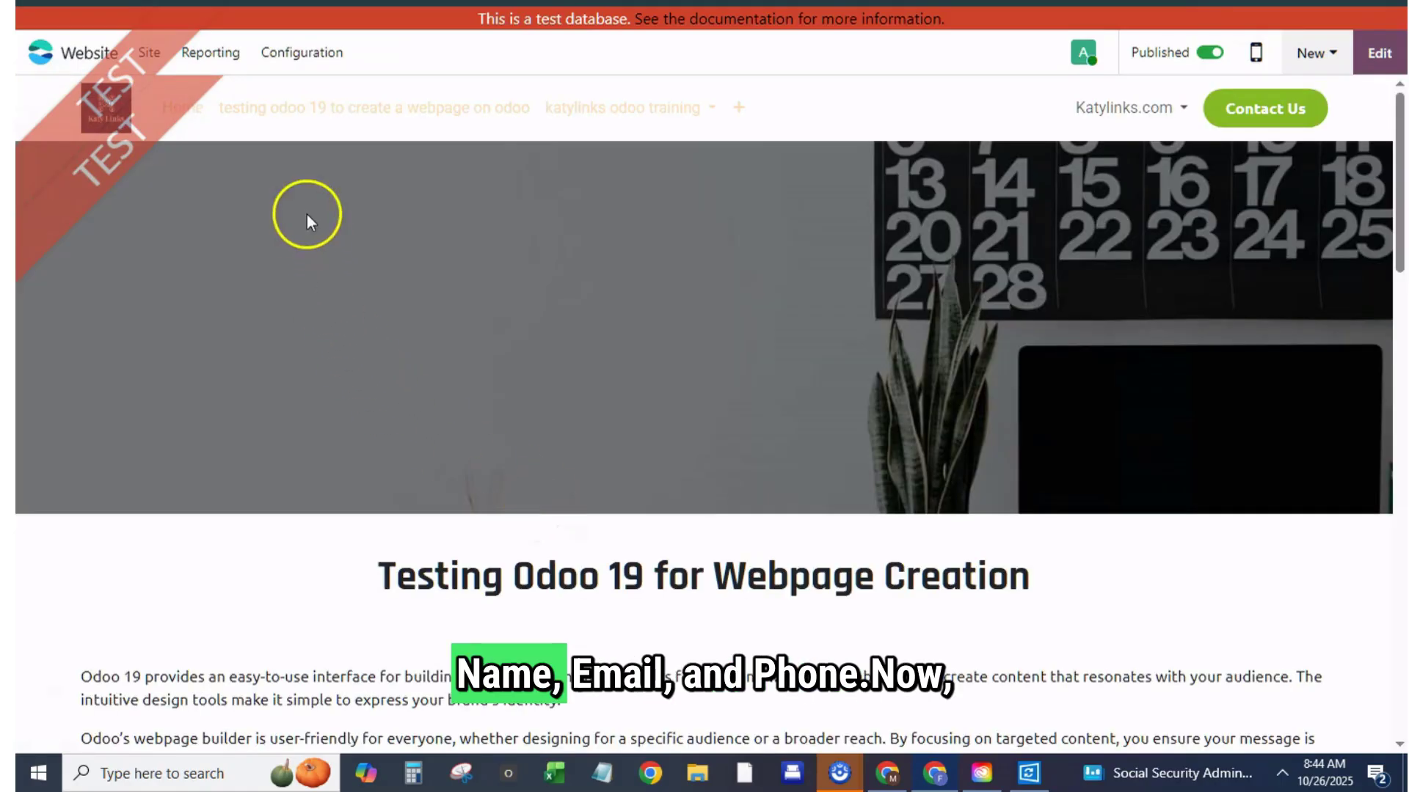
pyautogui.click(625, 110)
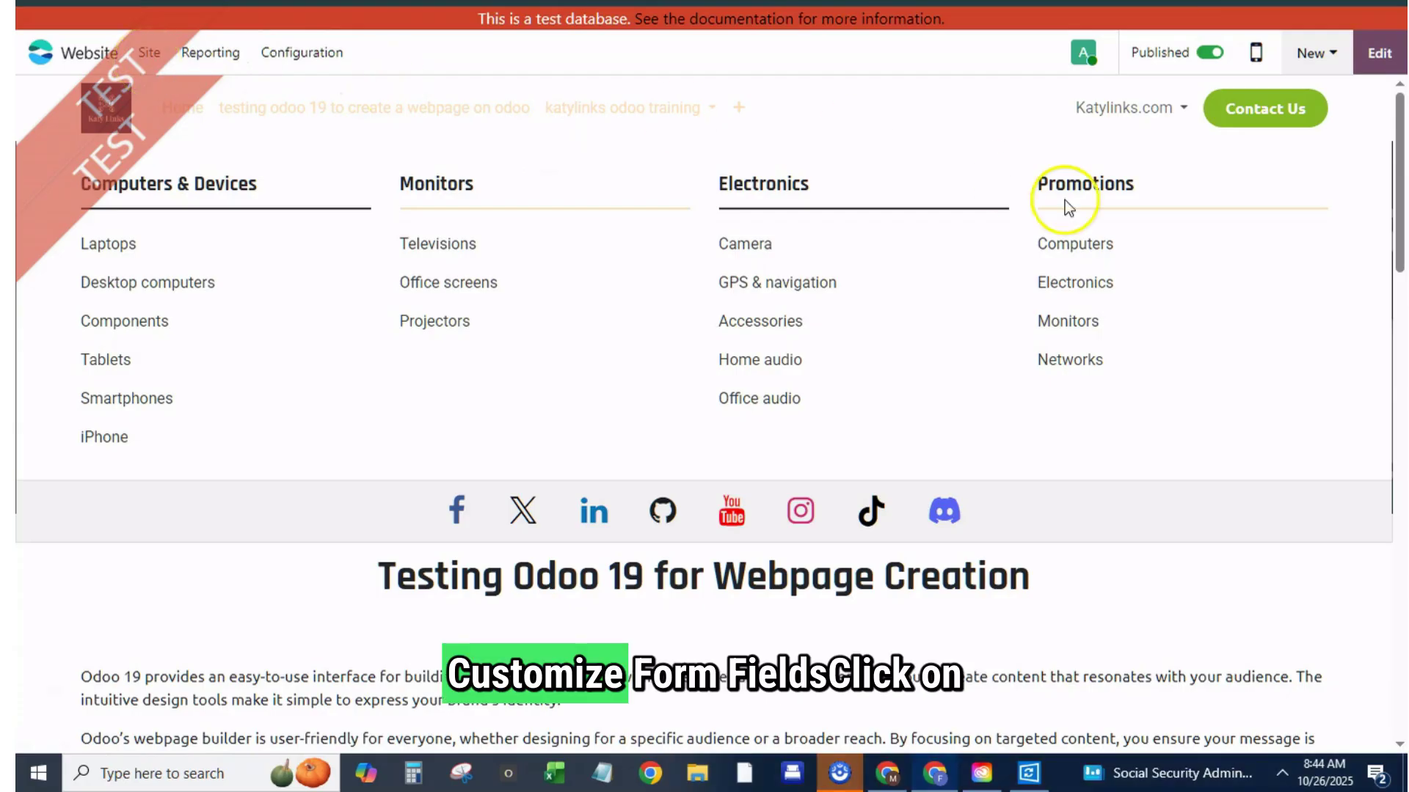
# Close the mega menu preview and open the Website app by searching 'web'
pyautogui.click(1179, 570)
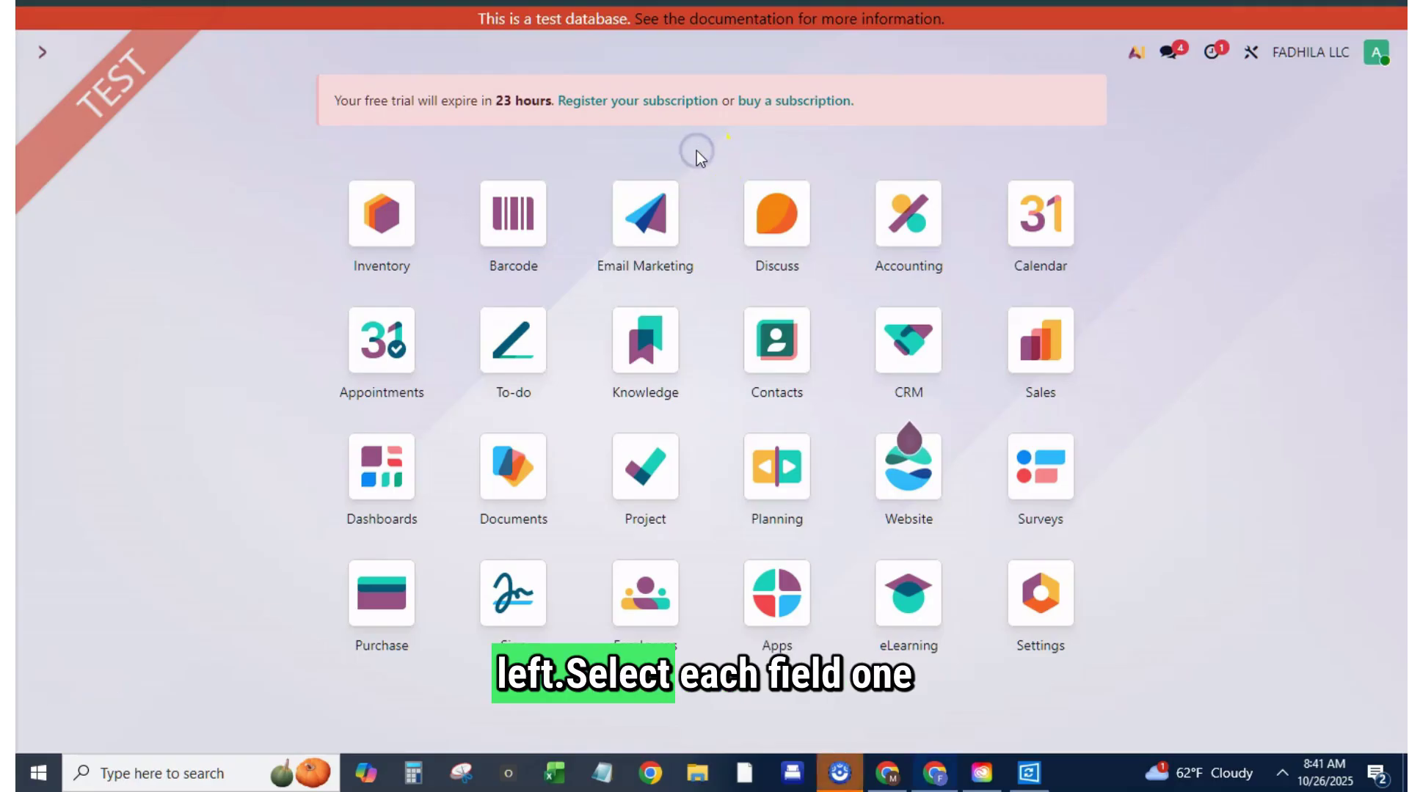
pyautogui.write('web')
pyautogui.click(646, 213)
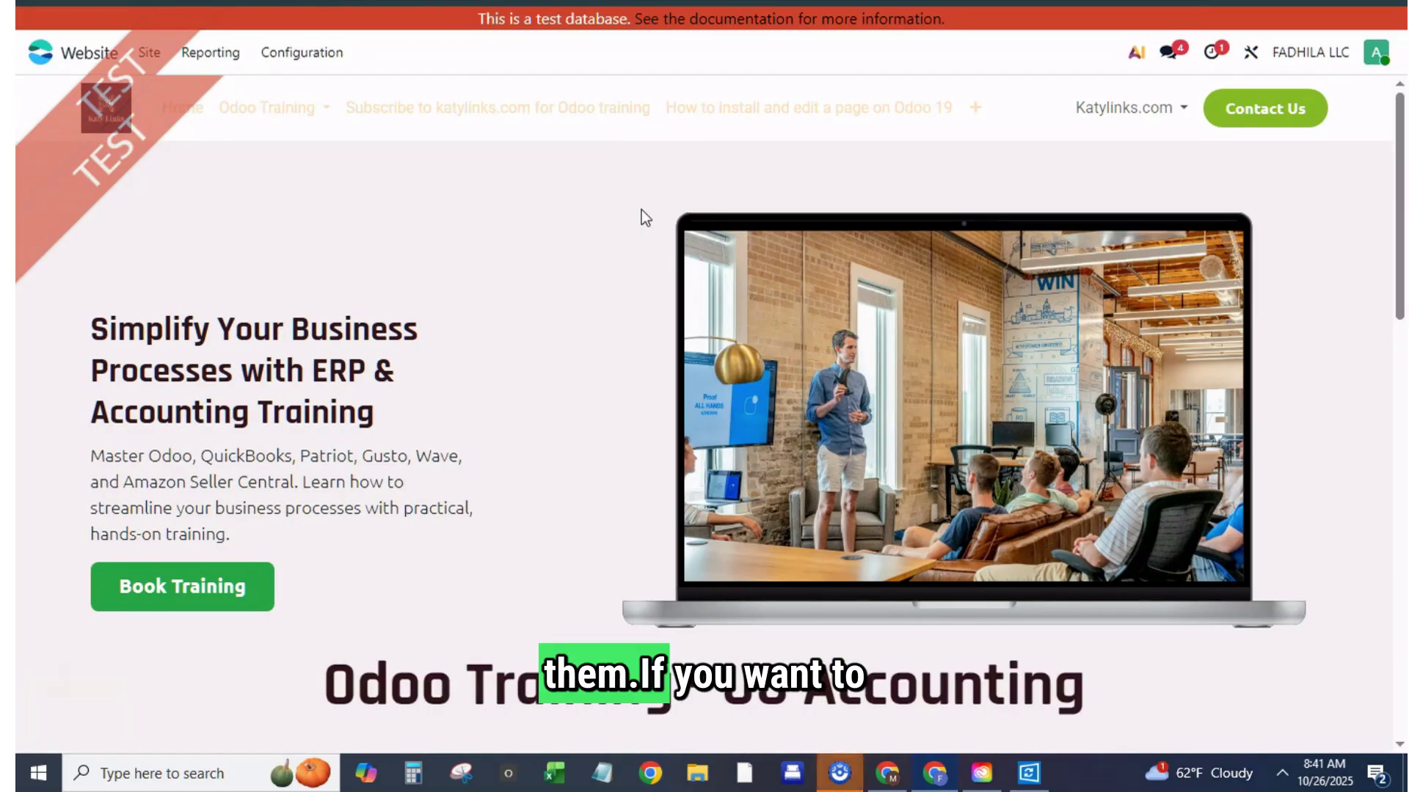
# Look over the Pages list, dismiss the new-page templates, and load the homepage
pyautogui.click(149, 54)
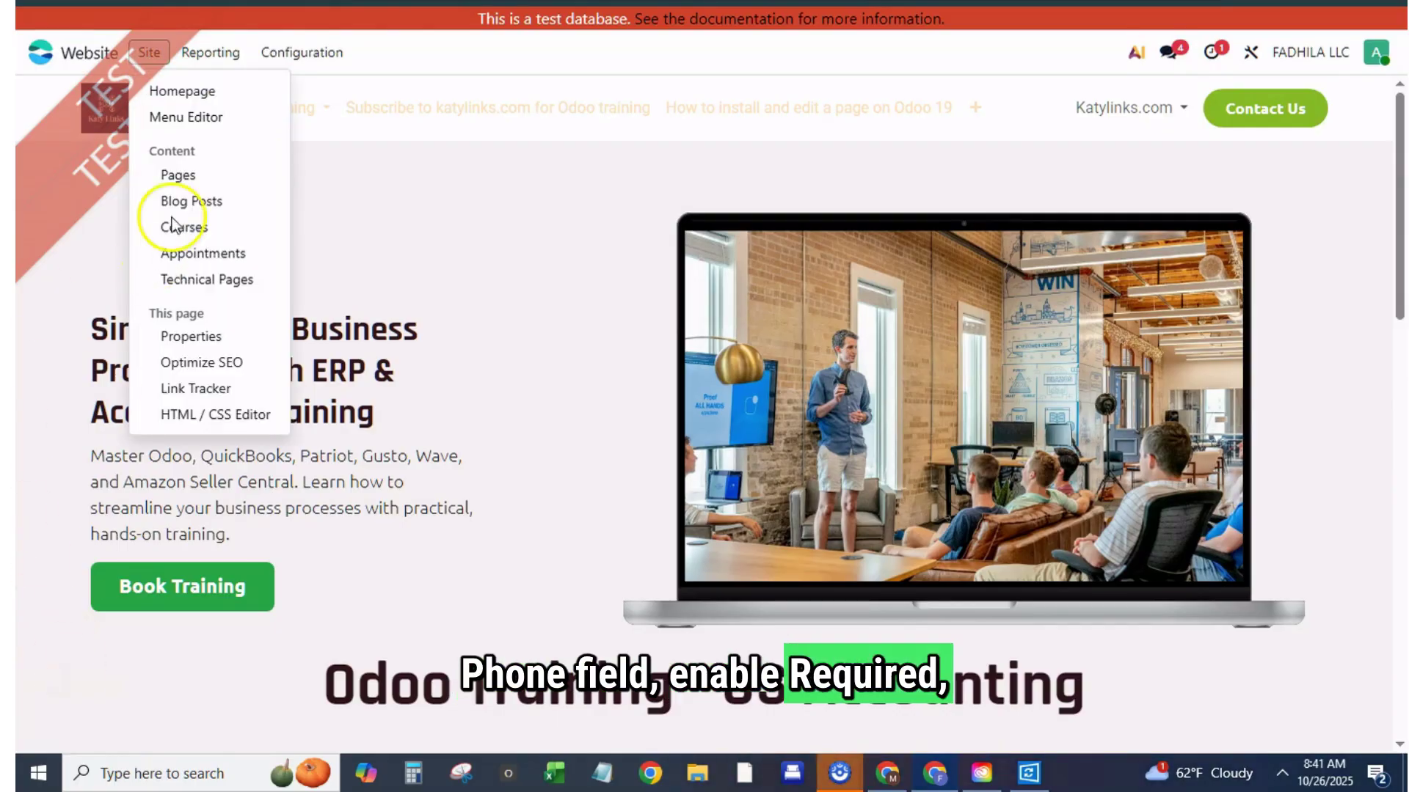
pyautogui.click(189, 179)
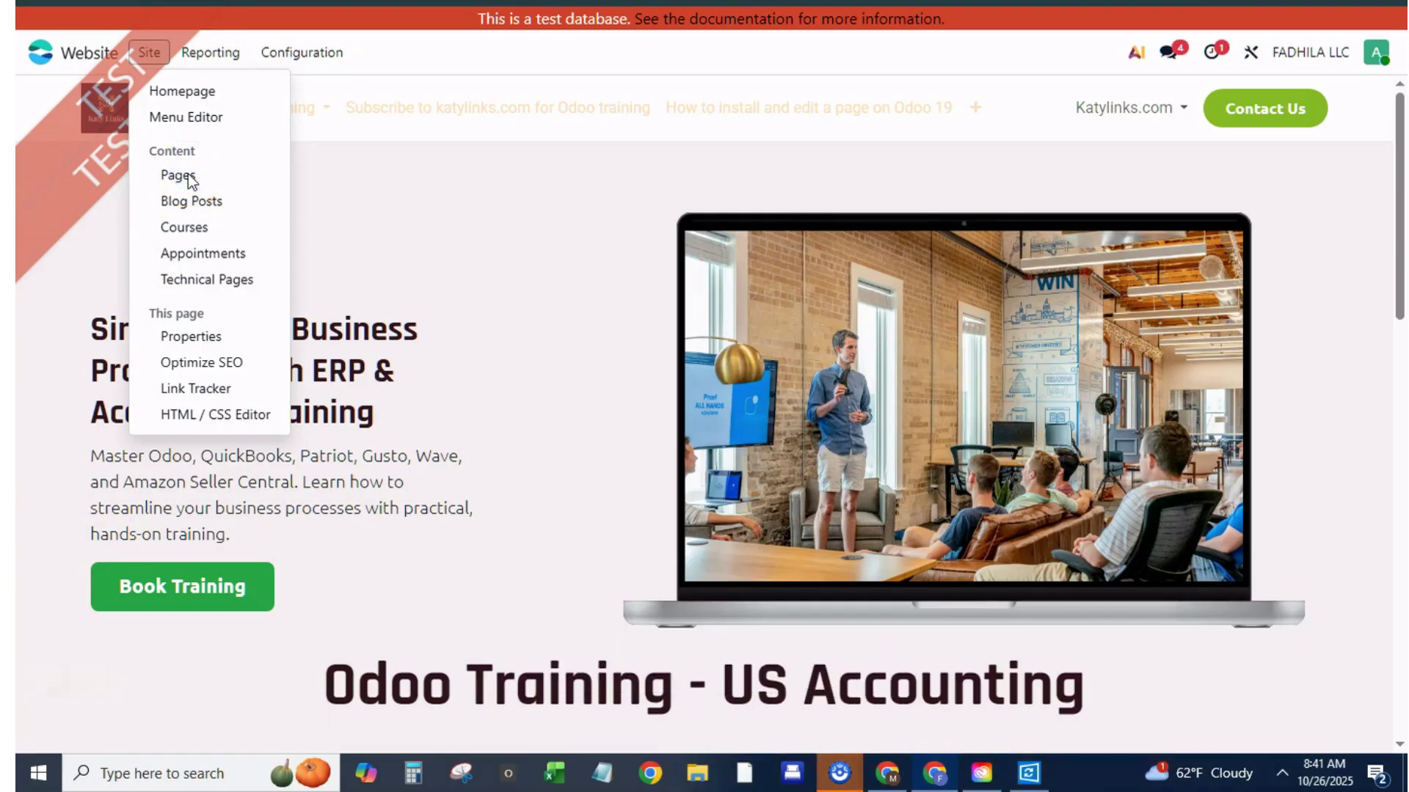
pyautogui.click(189, 178)
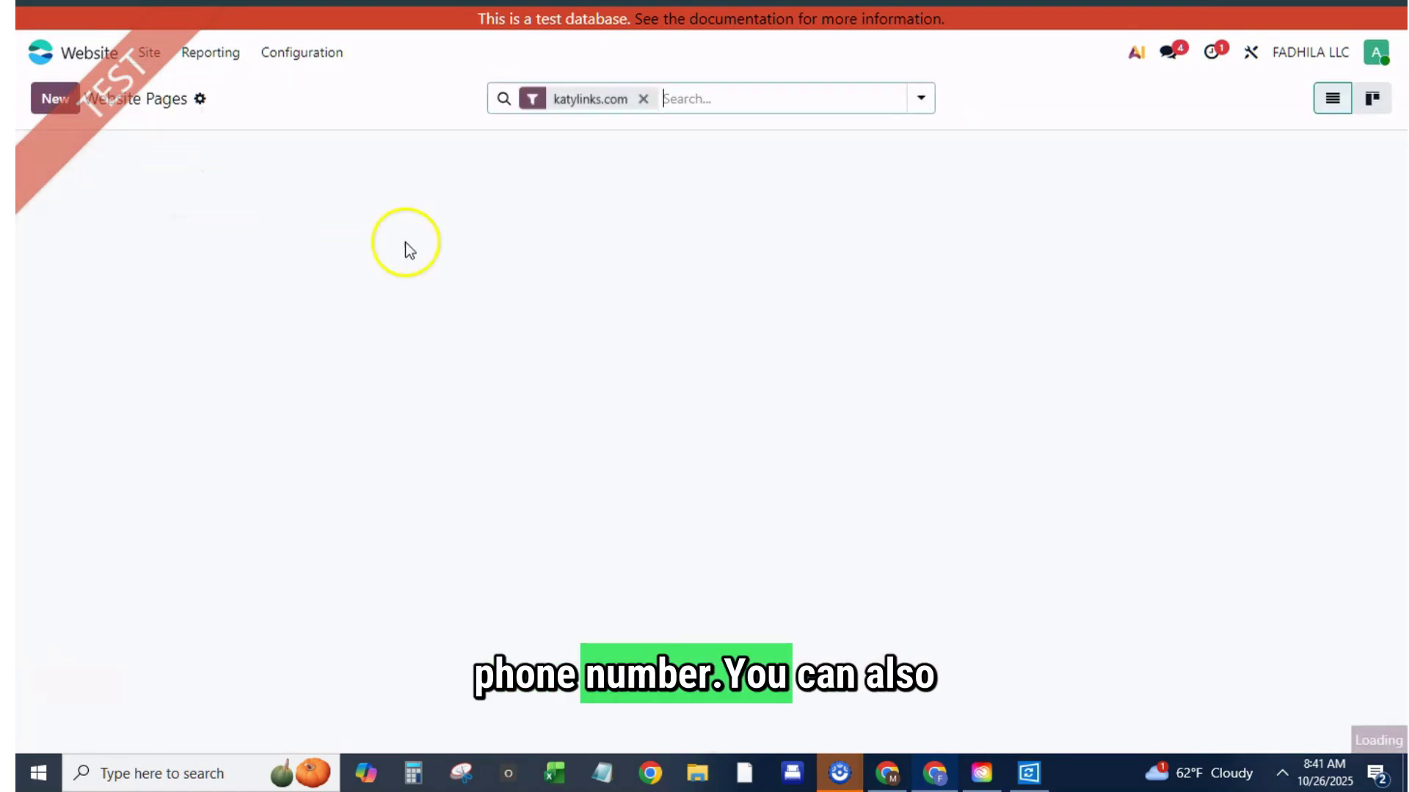
pyautogui.click(45, 100)
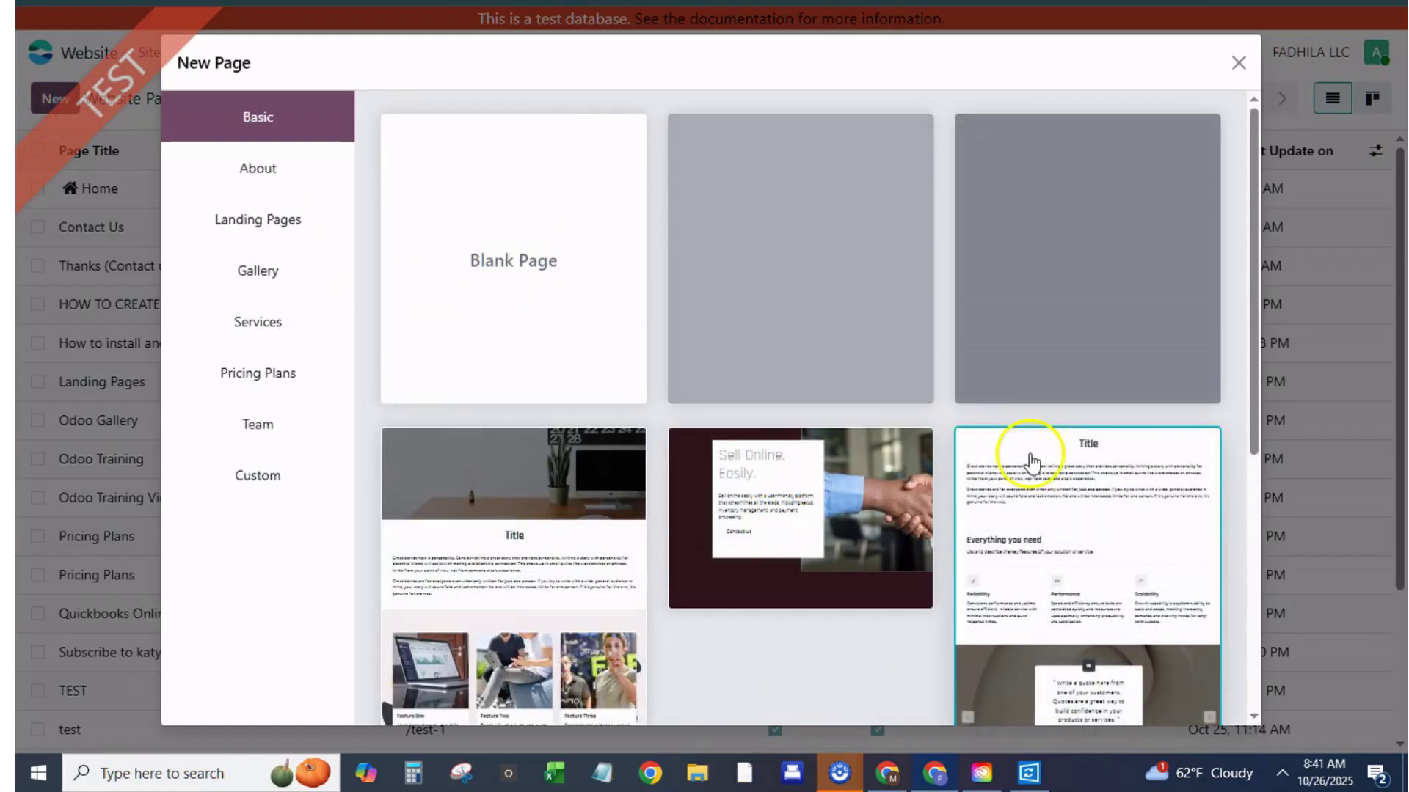
pyautogui.click(1238, 70)
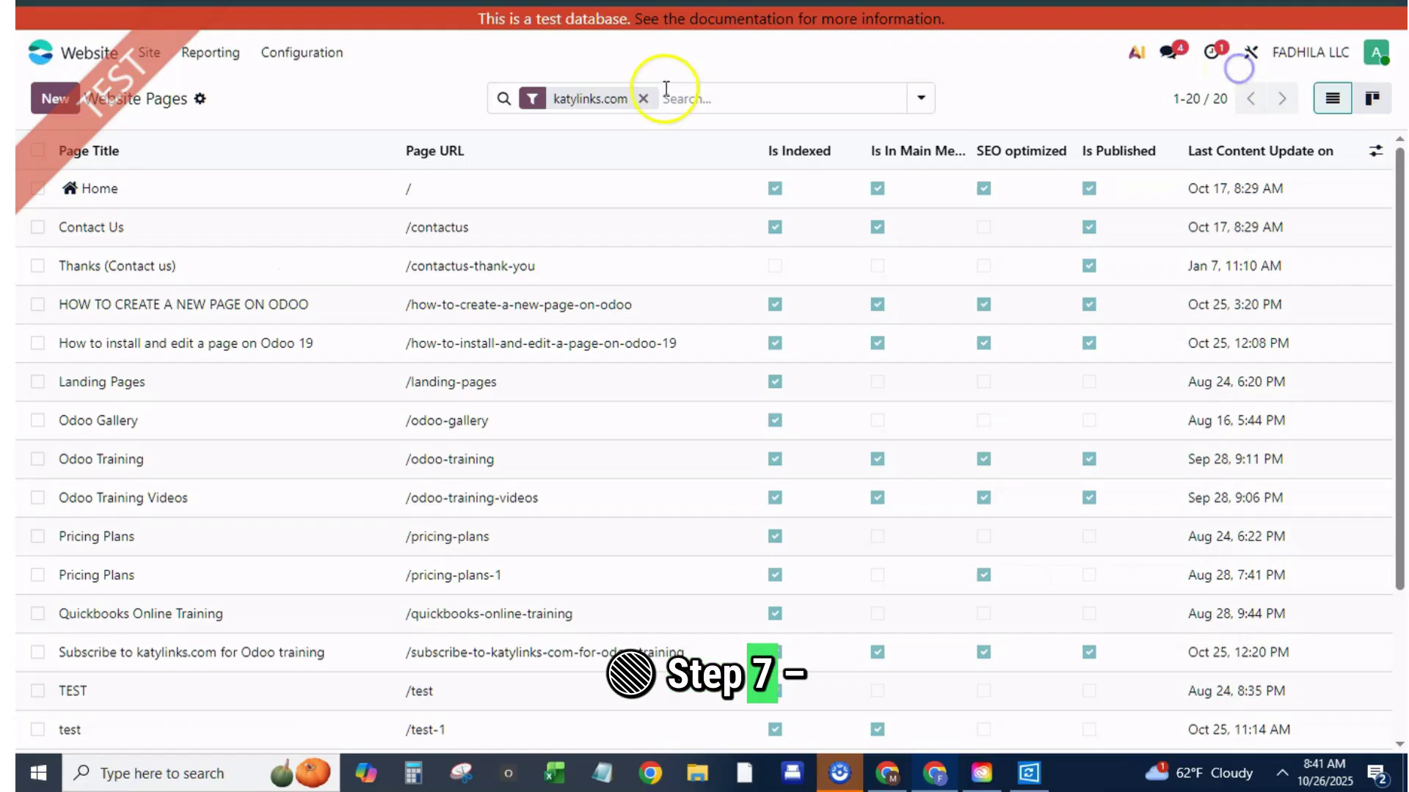
pyautogui.click(147, 52)
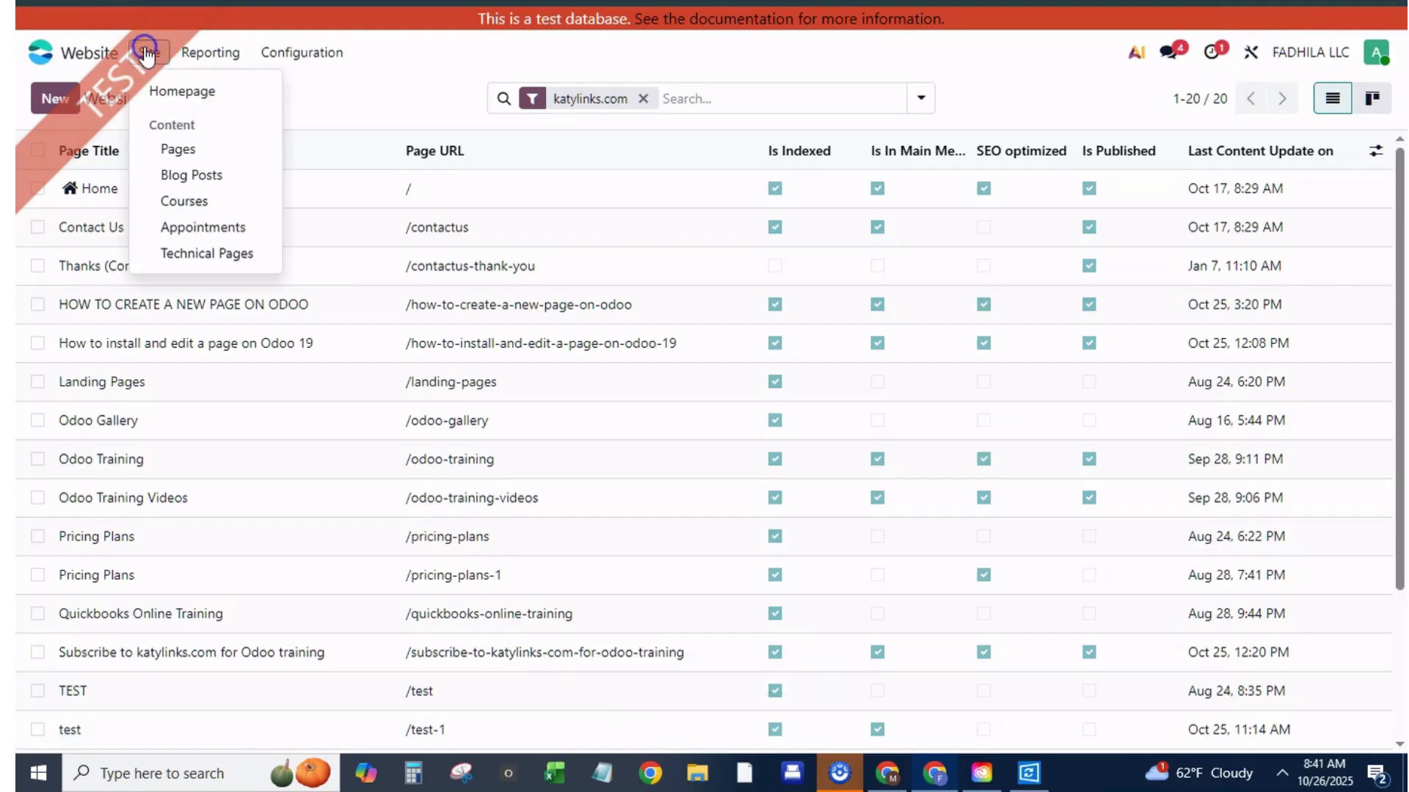
pyautogui.click(158, 91)
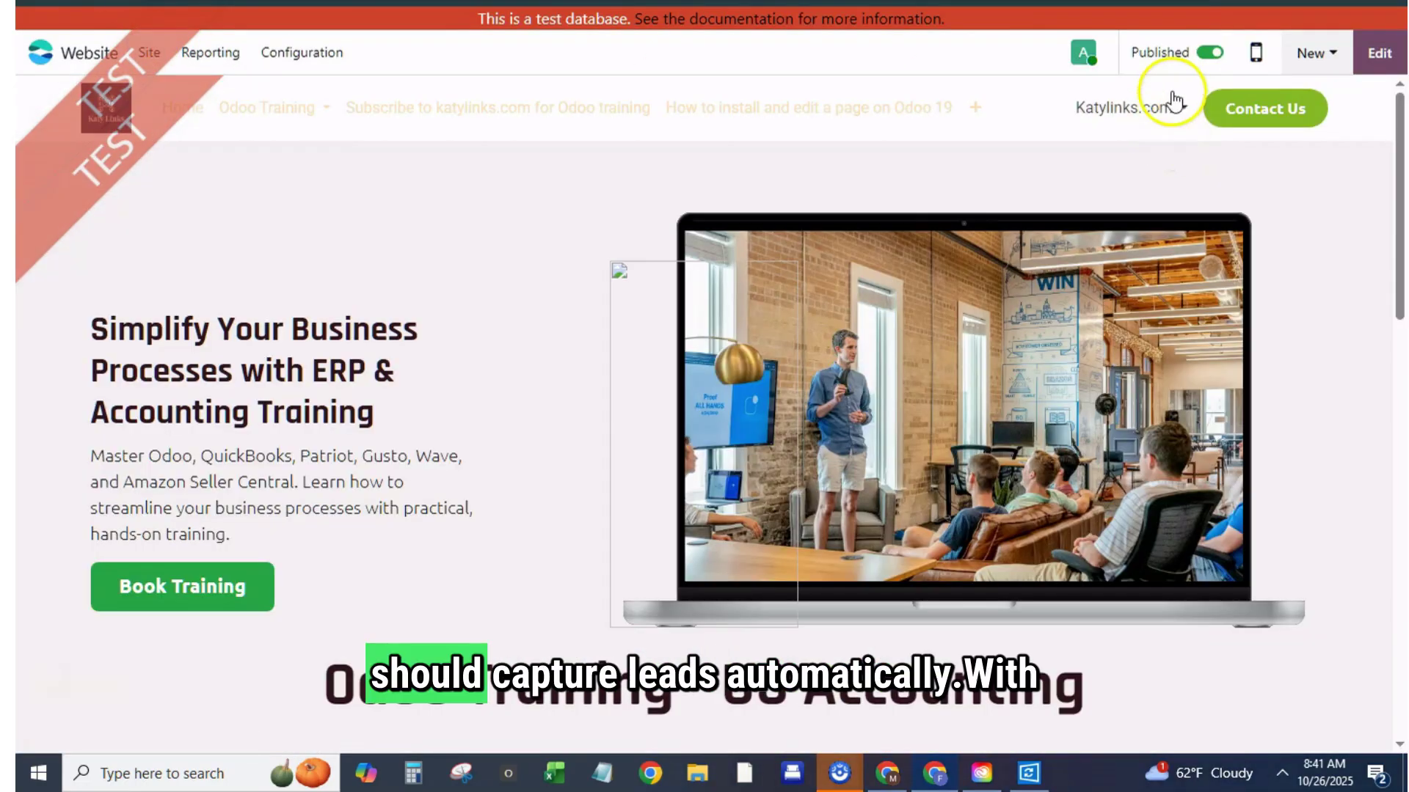
# Start a new title-and-text page with AI text, titled 'testing odoo 19 to create a webpage on odoo'
pyautogui.click(1313, 53)
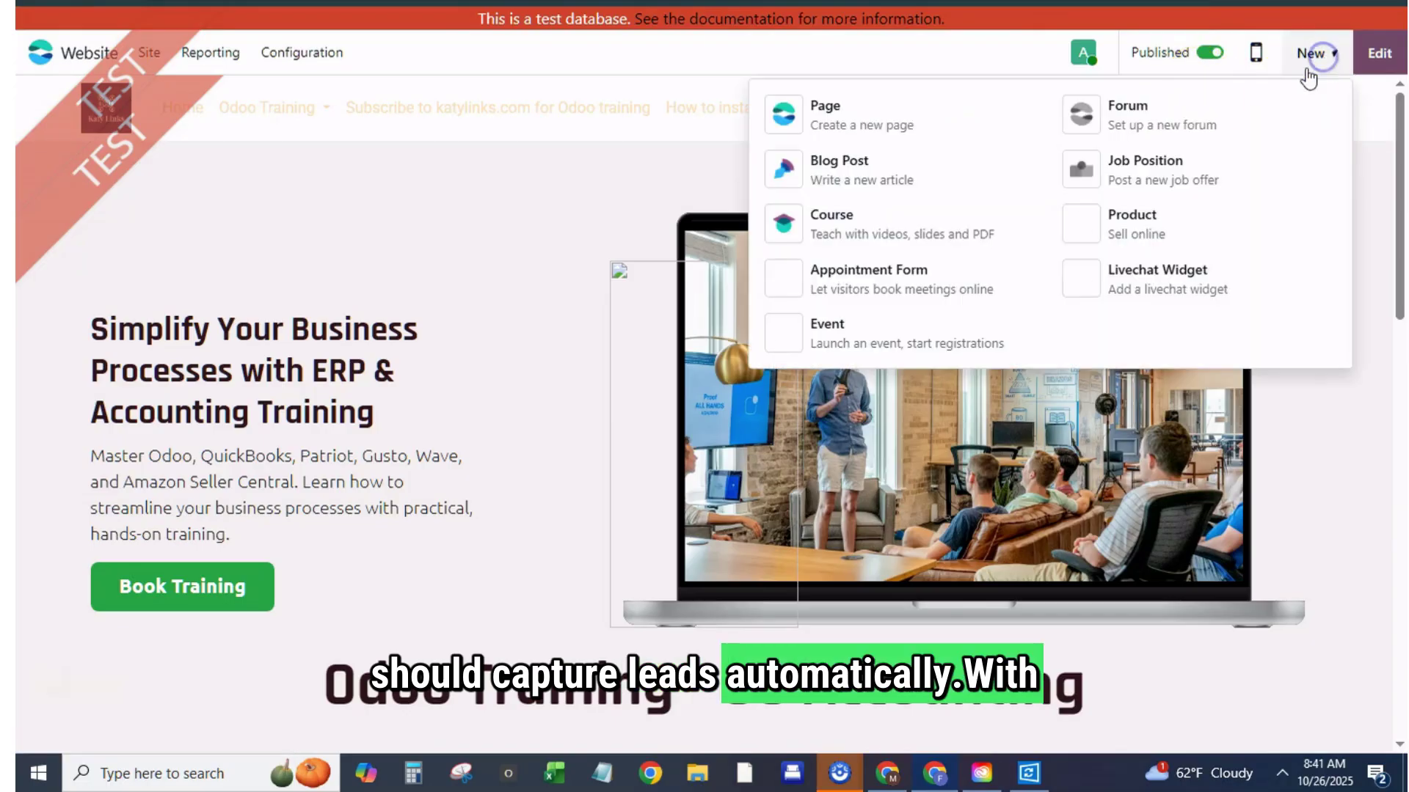
pyautogui.click(863, 132)
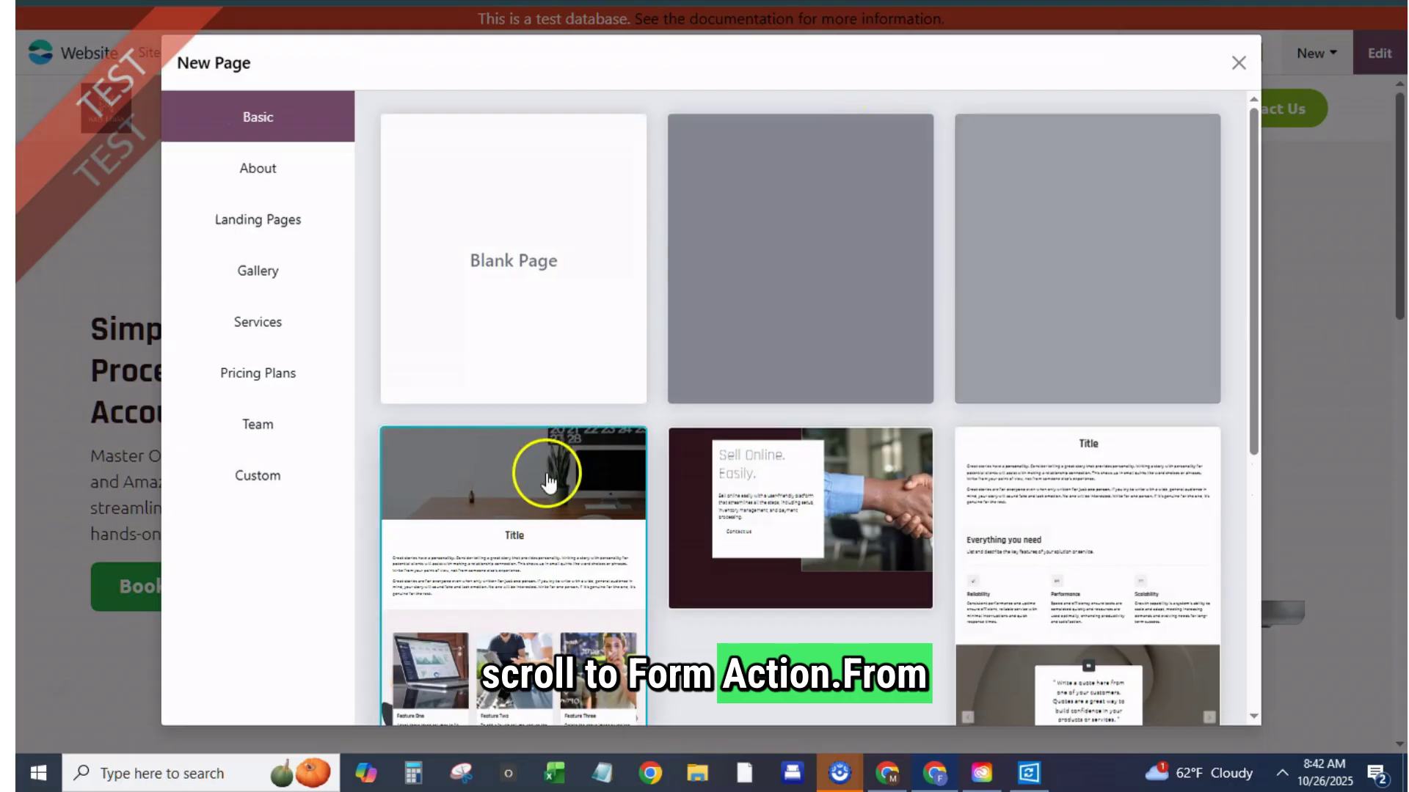
pyautogui.click(549, 480)
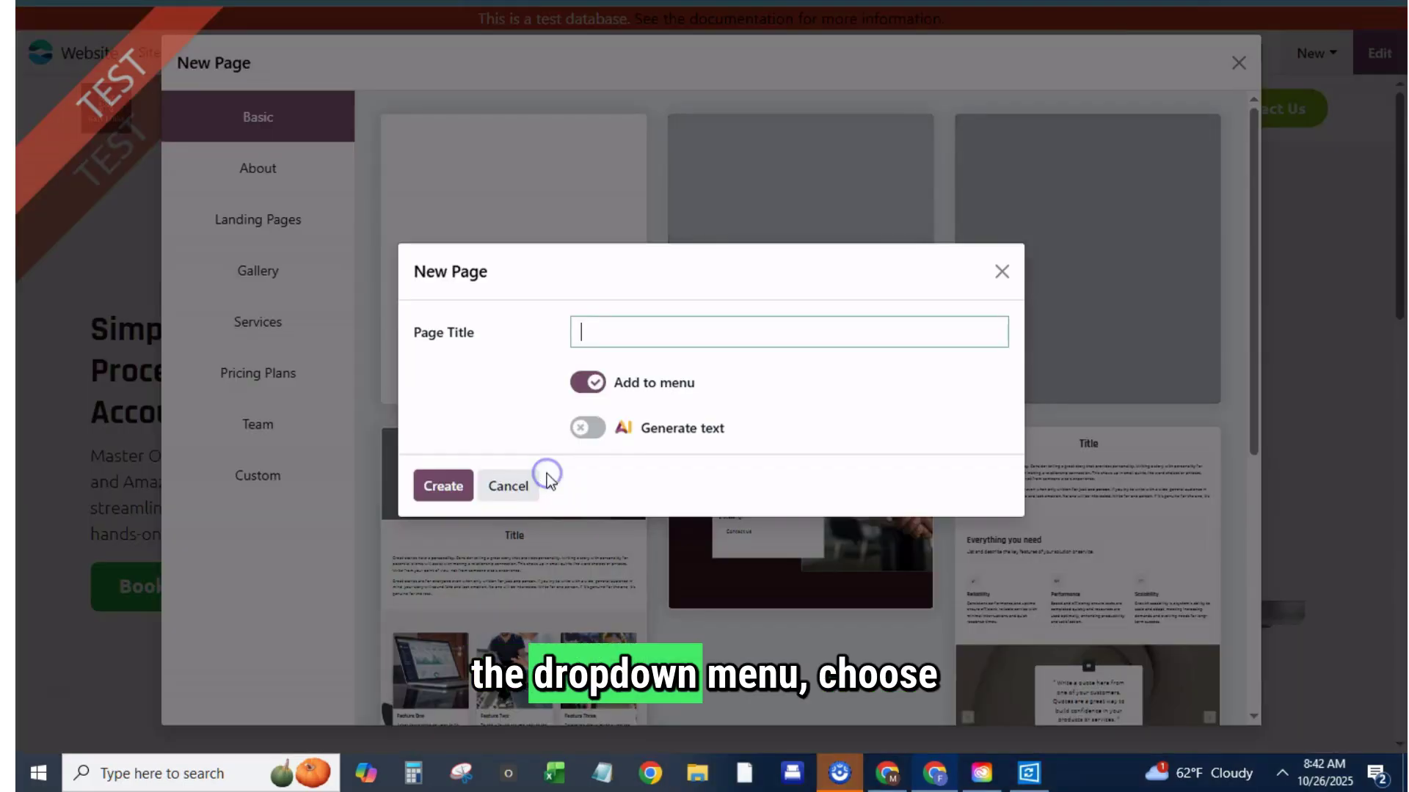
pyautogui.click(589, 430)
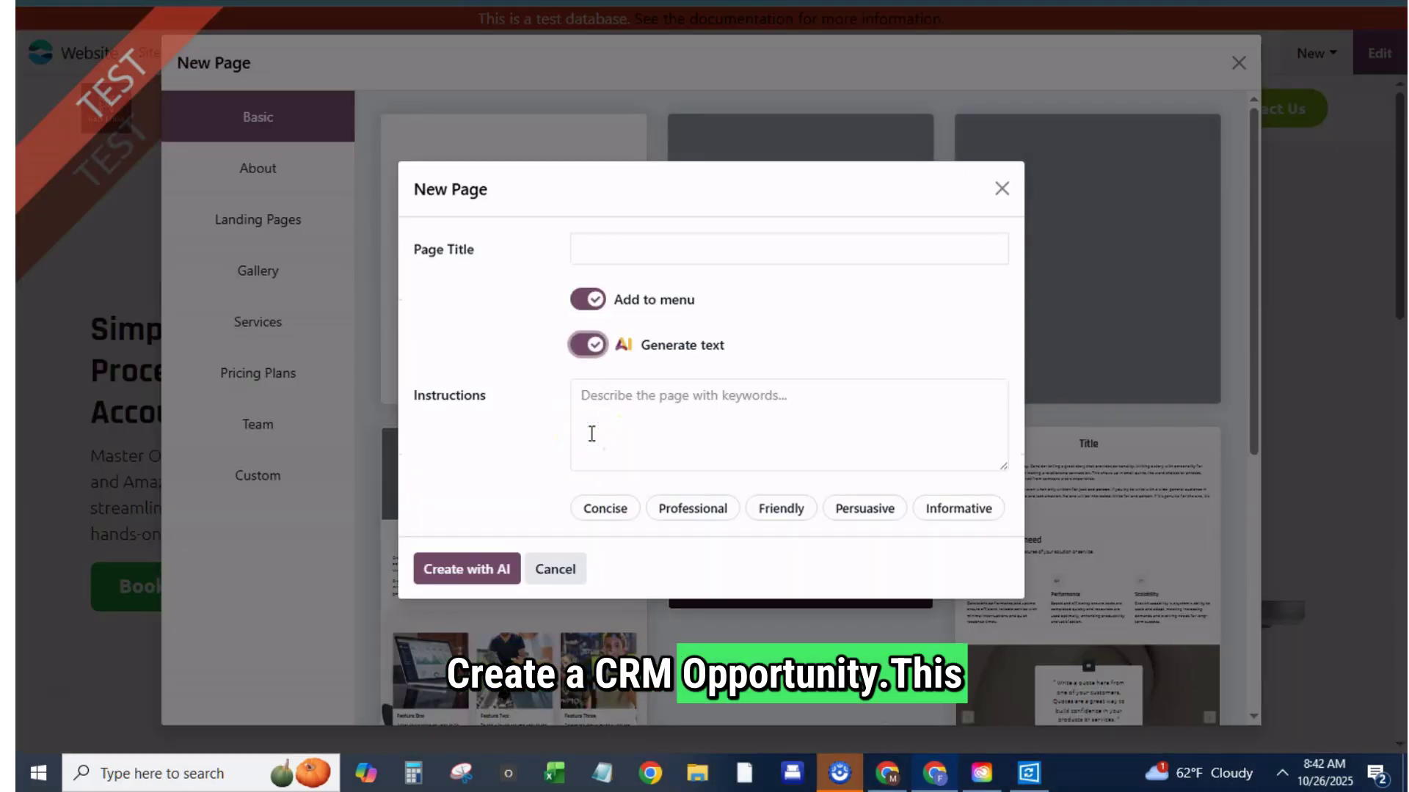
pyautogui.click(616, 253)
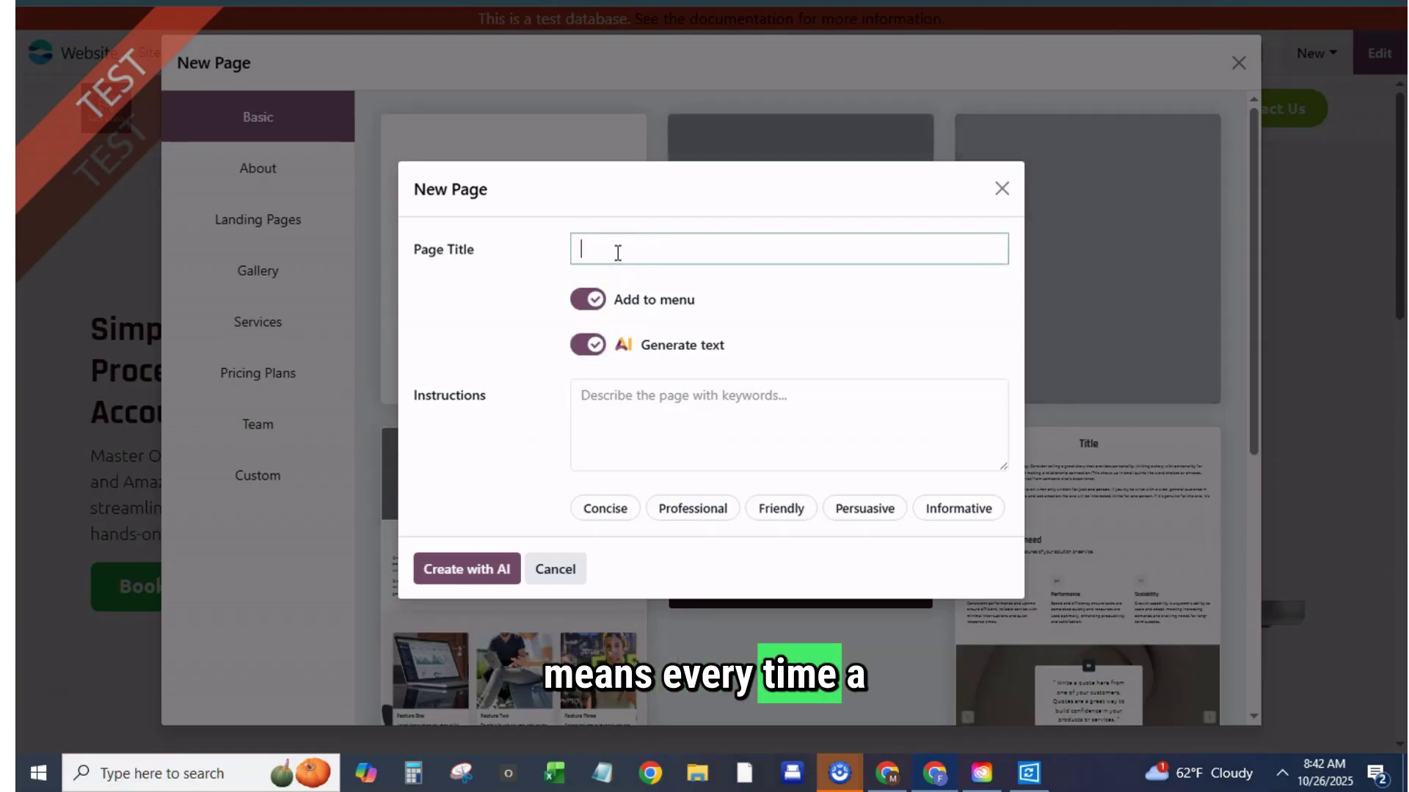
pyautogui.write('test')
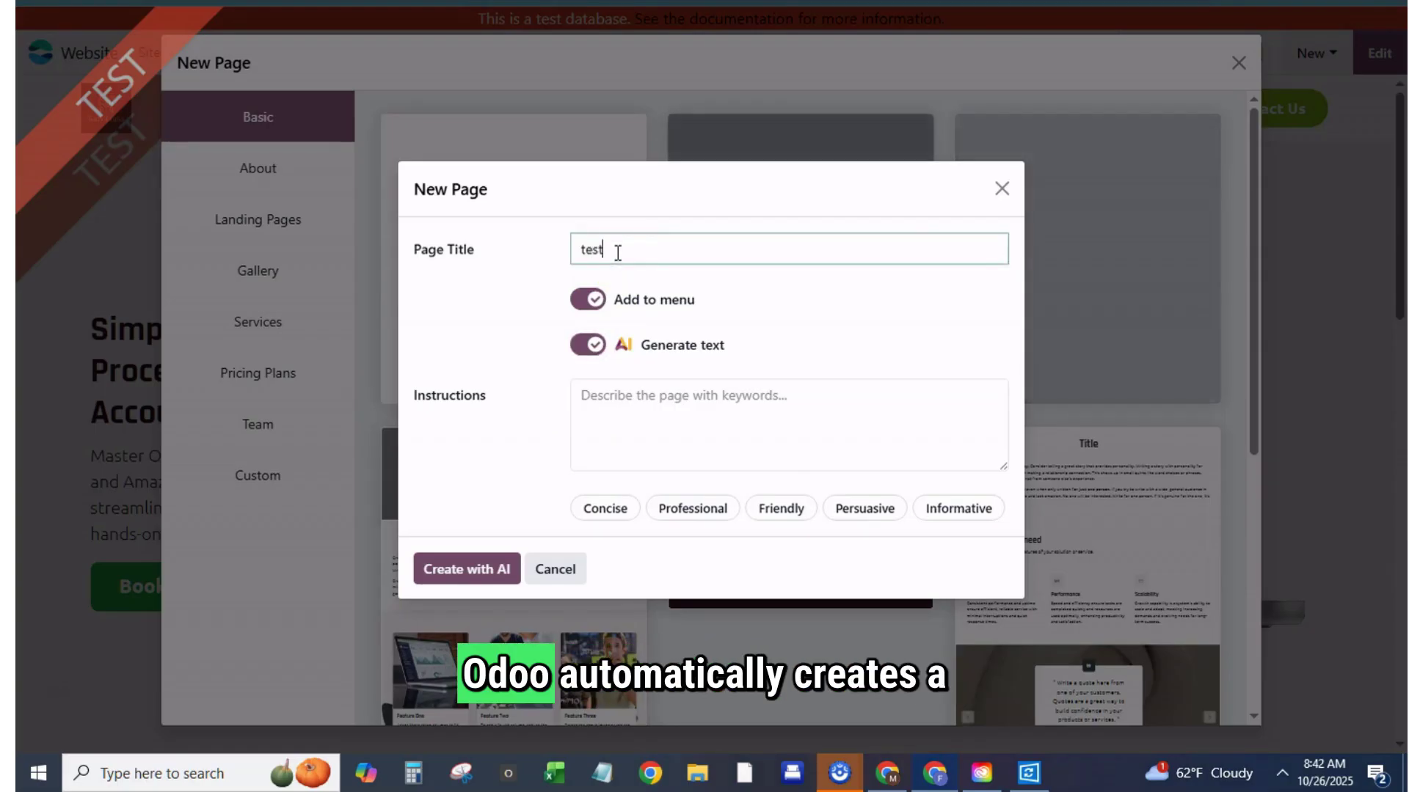
pyautogui.write('ing odoo')
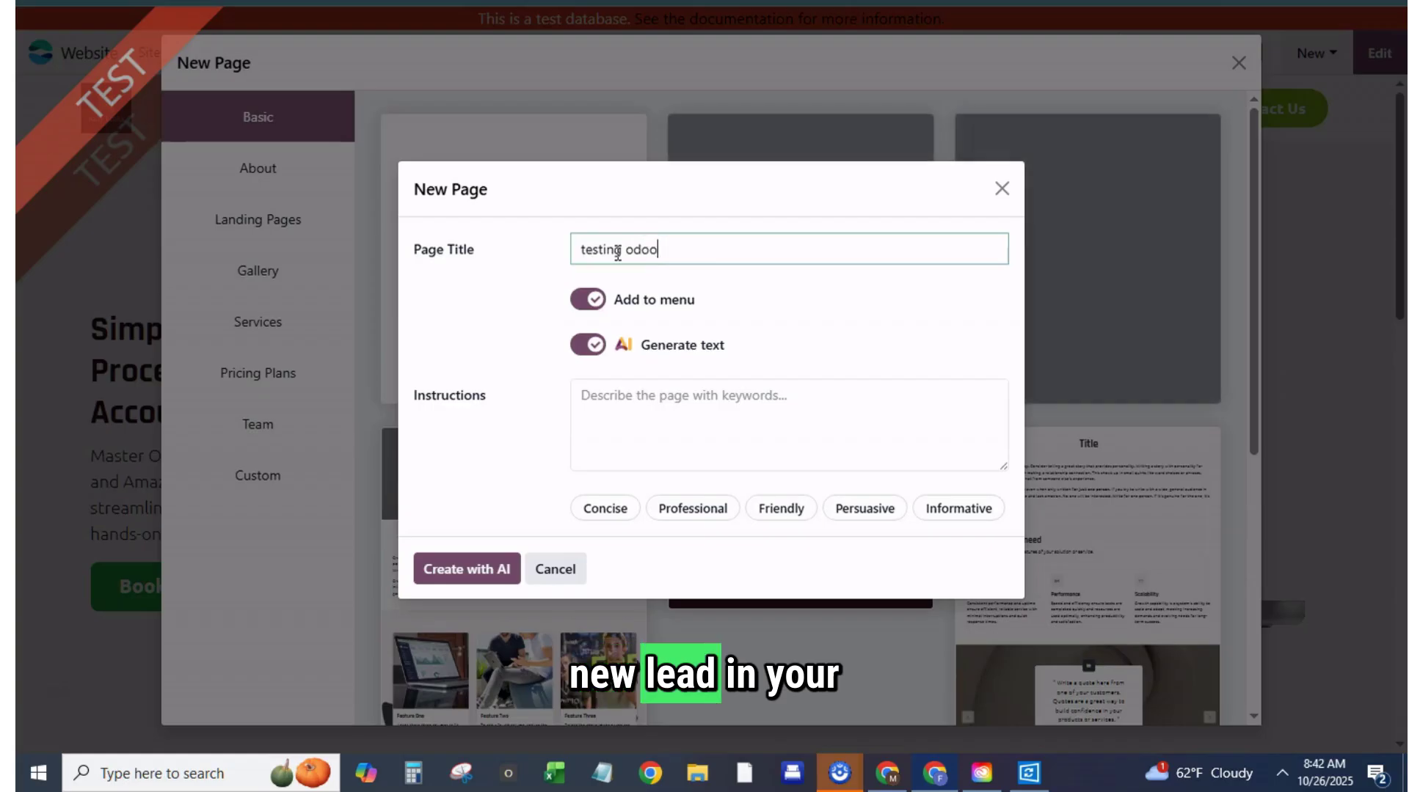
pyautogui.write(' 19 to ')
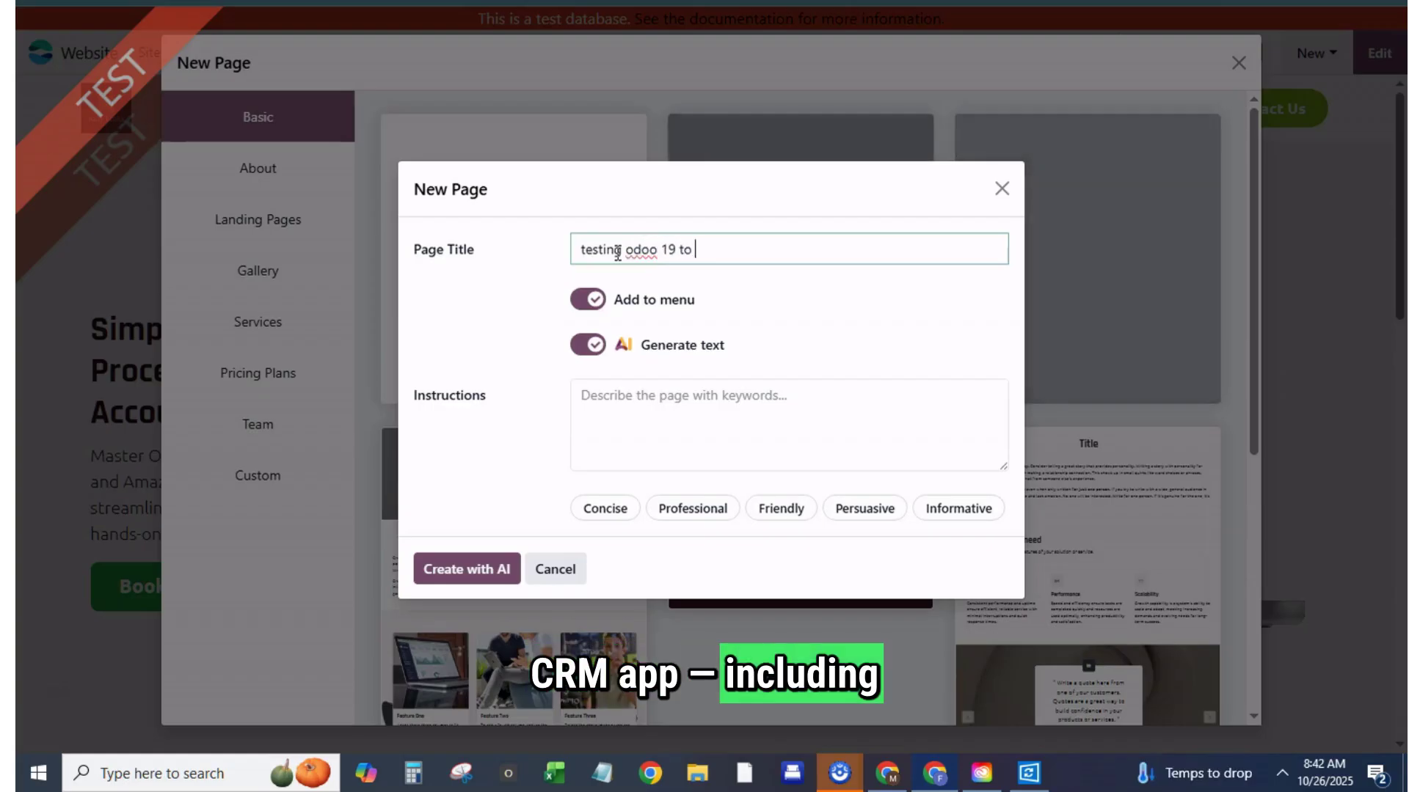
pyautogui.write('create ')
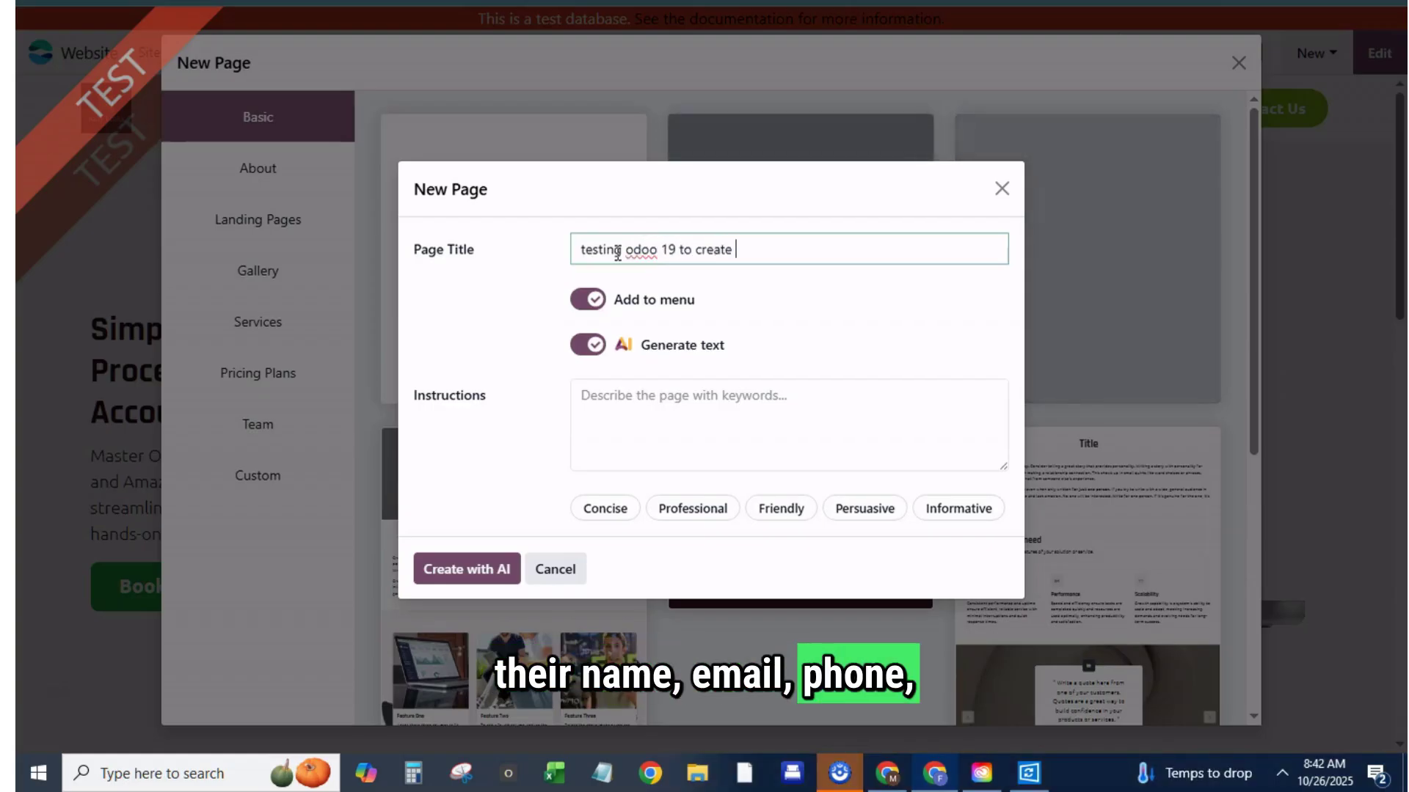
pyautogui.write('a webpa')
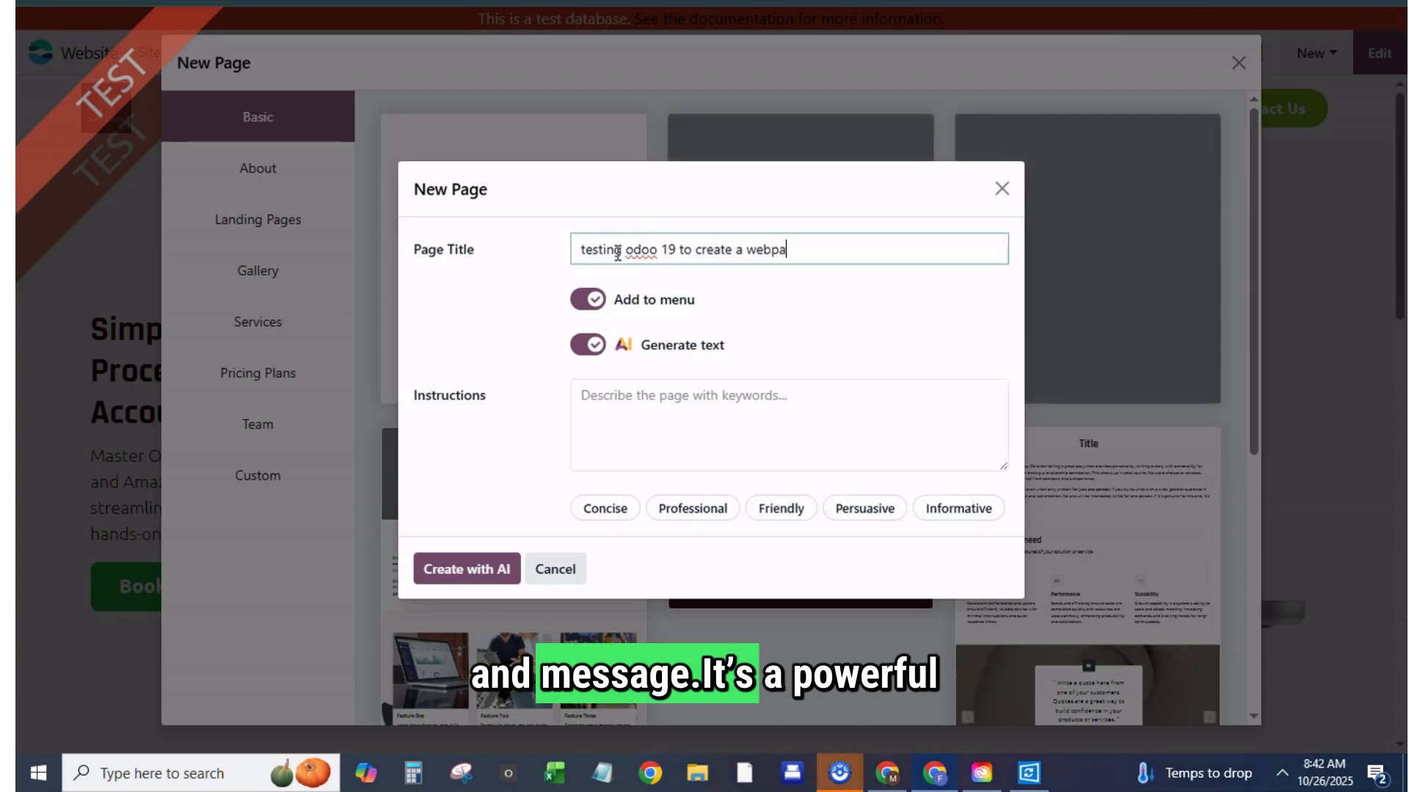
pyautogui.write('ge on od')
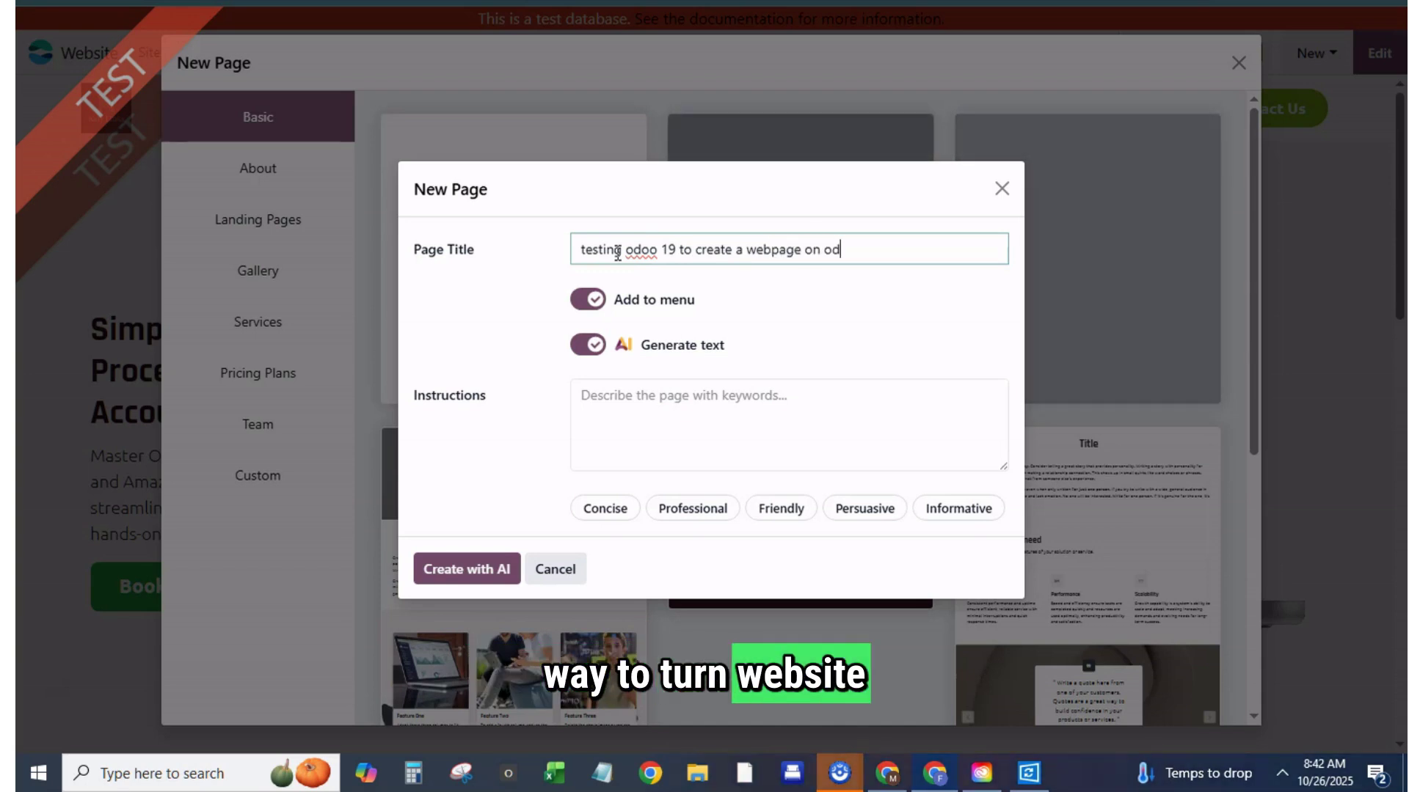
pyautogui.write('oo')
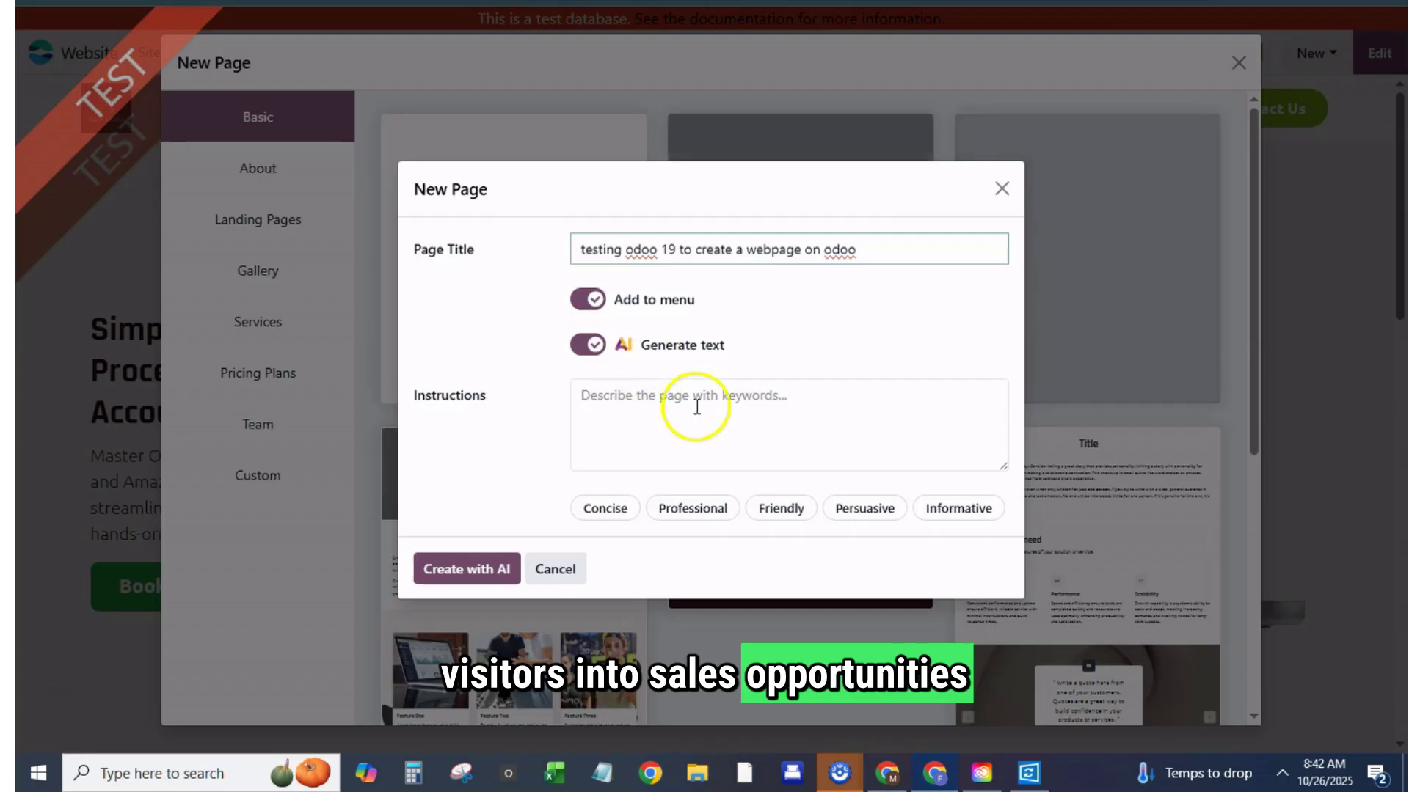
# Paste the title as AI instructions, set the tone to Informative, and generate the page
pyautogui.moveTo(860, 253); pyautogui.dragTo(433, 288)
pyautogui.hotkey('ctrl', 'c')
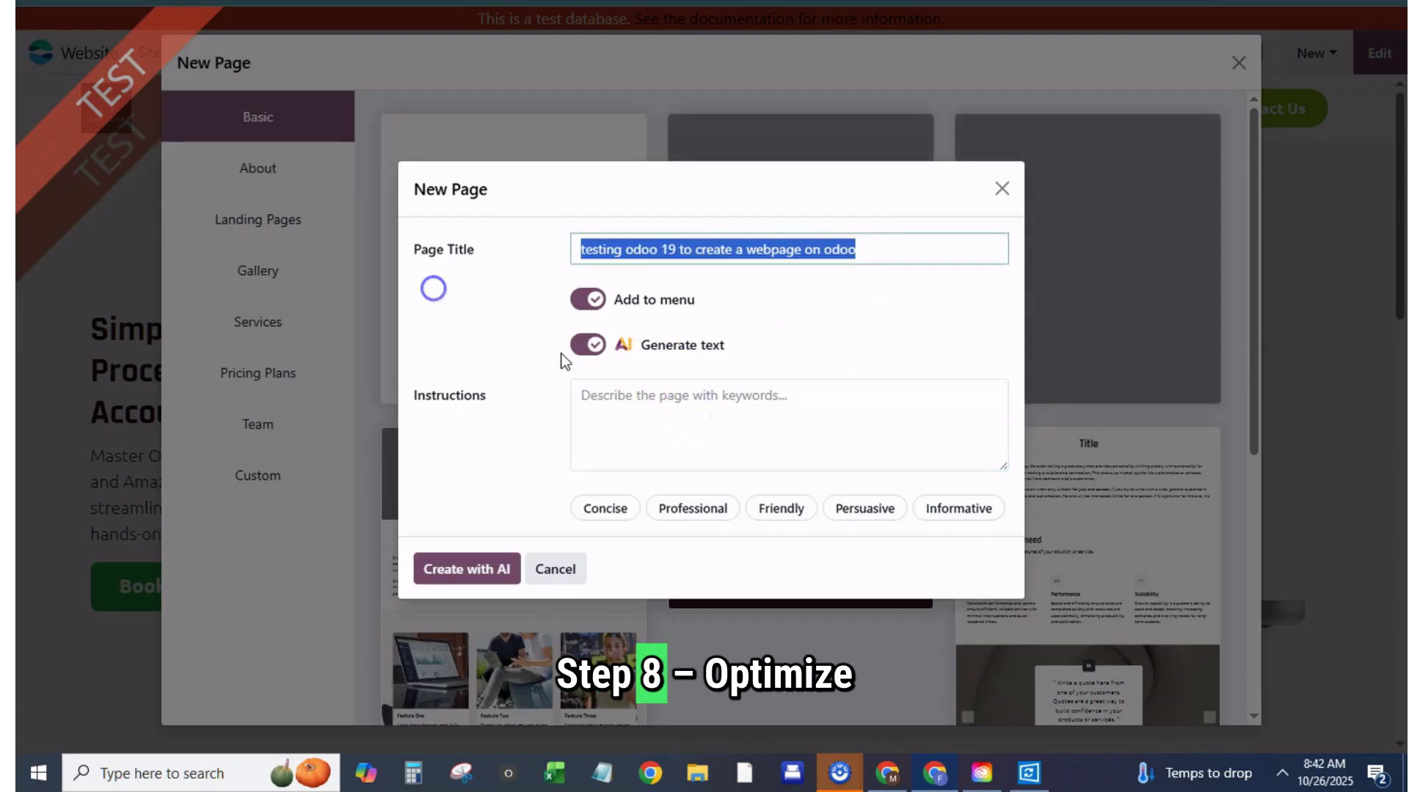
pyautogui.click(642, 396)
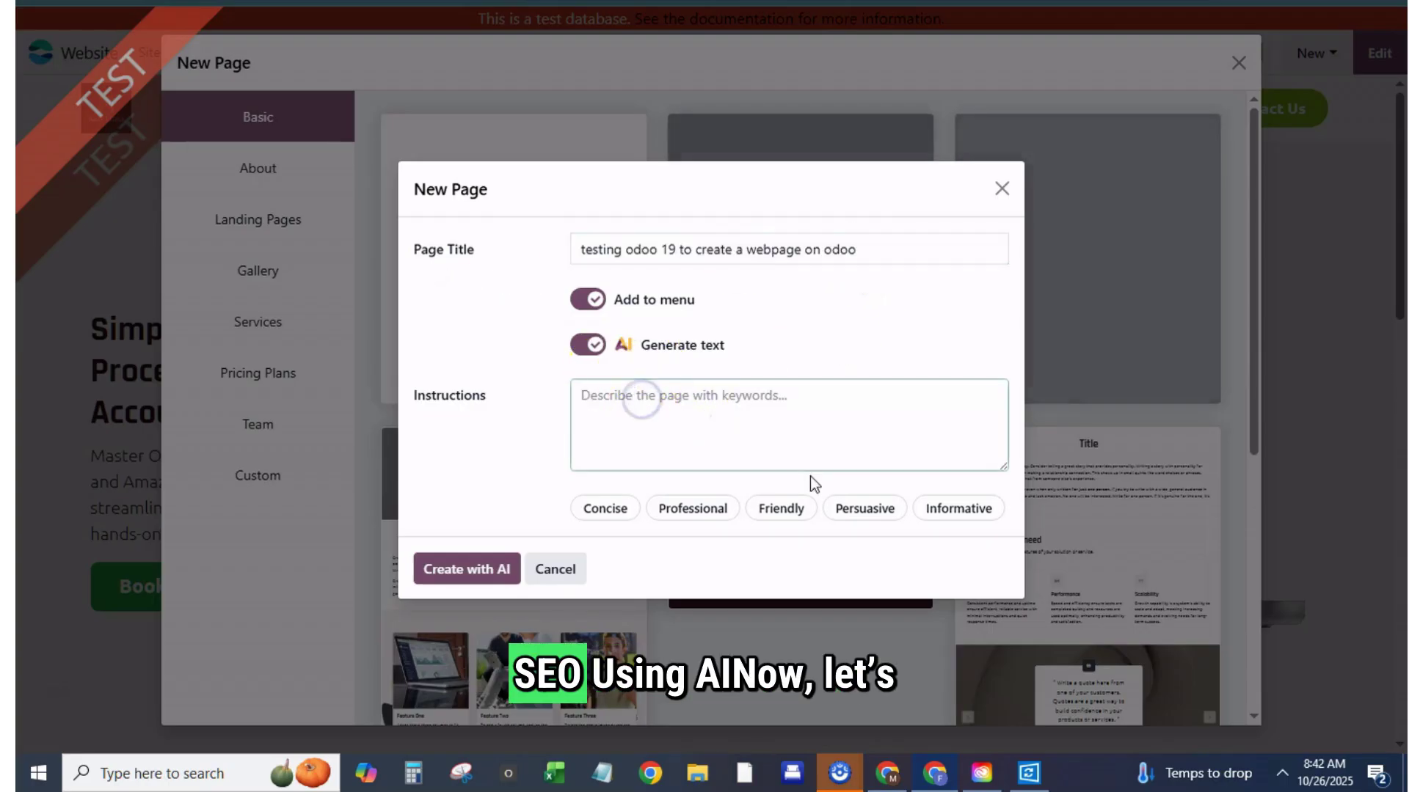
pyautogui.hotkey('ctrl', 'v')
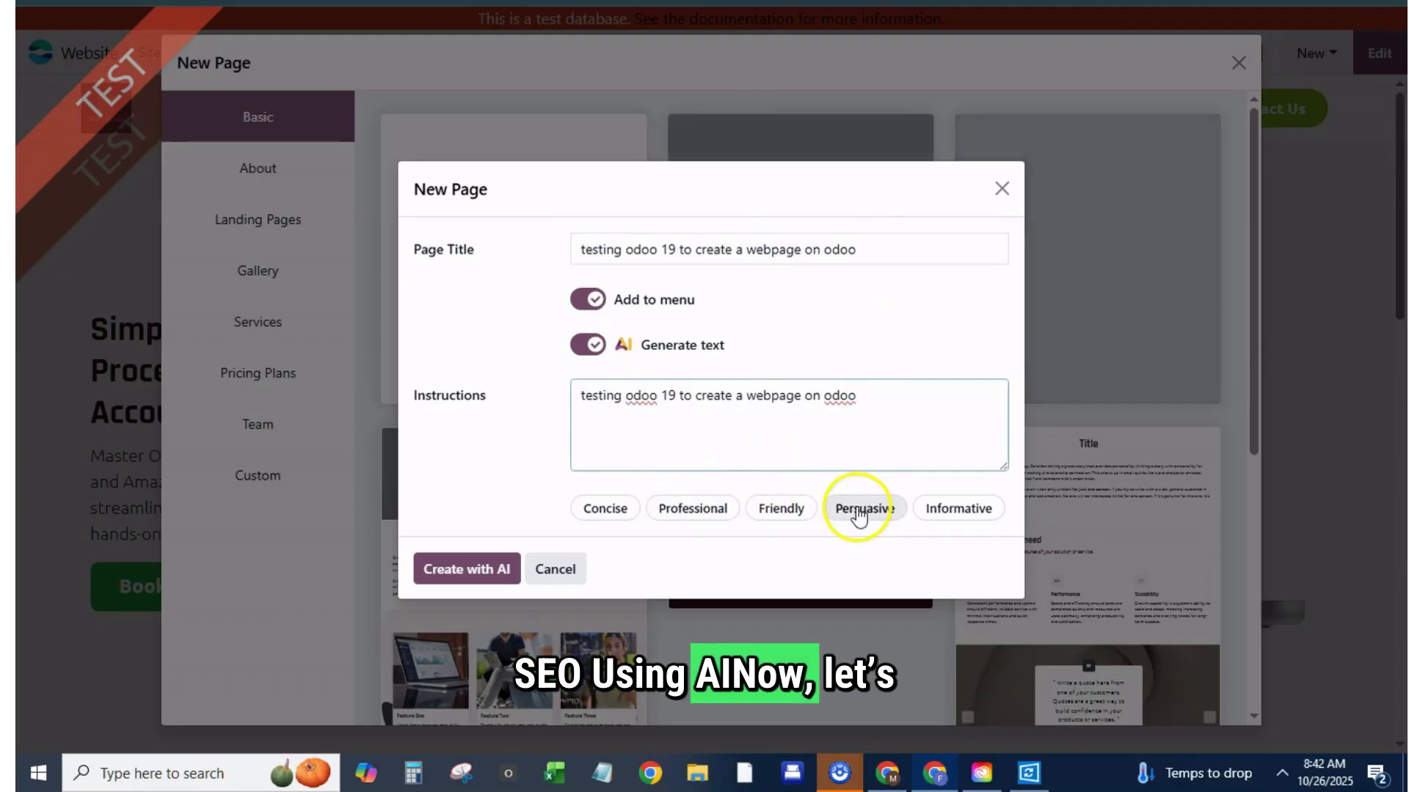
pyautogui.click(930, 519)
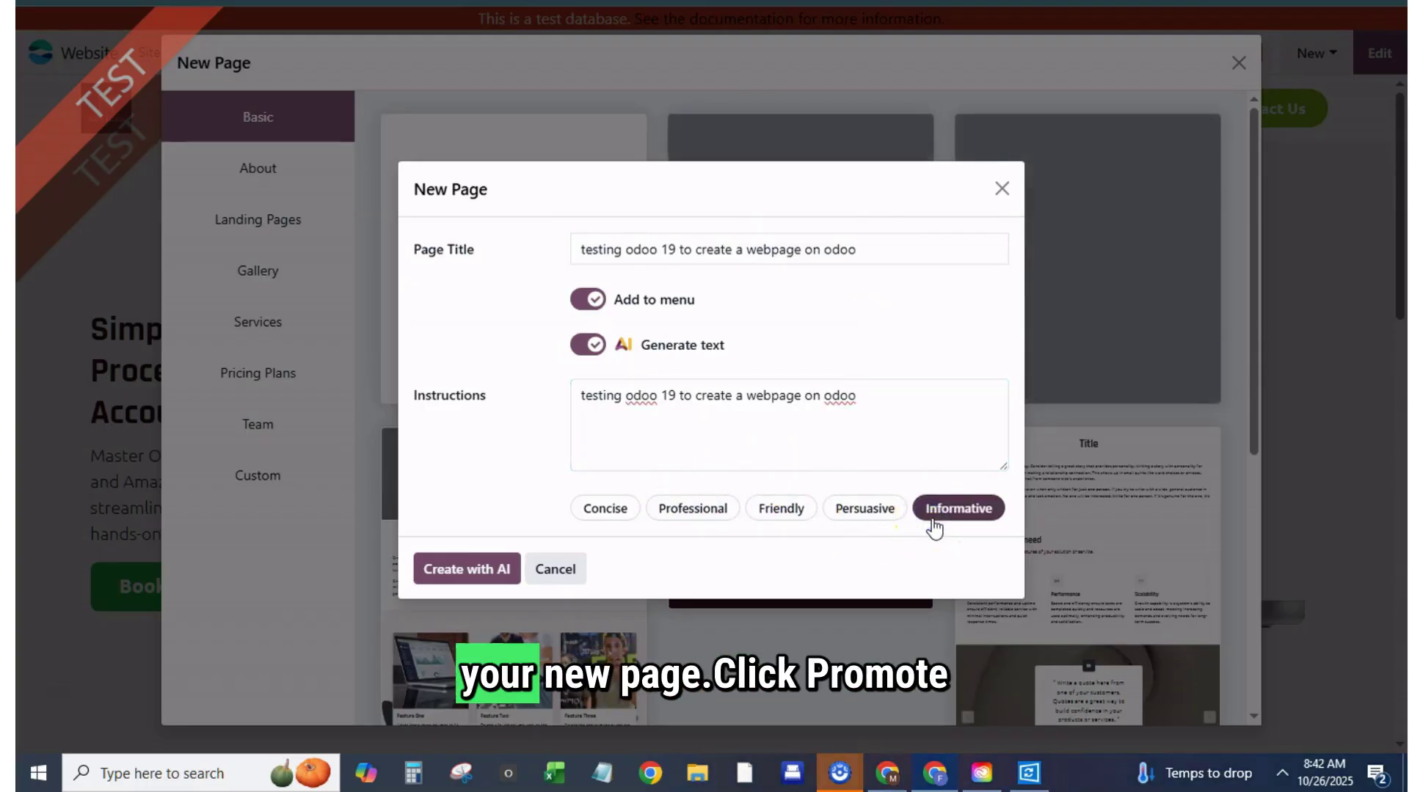
pyautogui.click(428, 570)
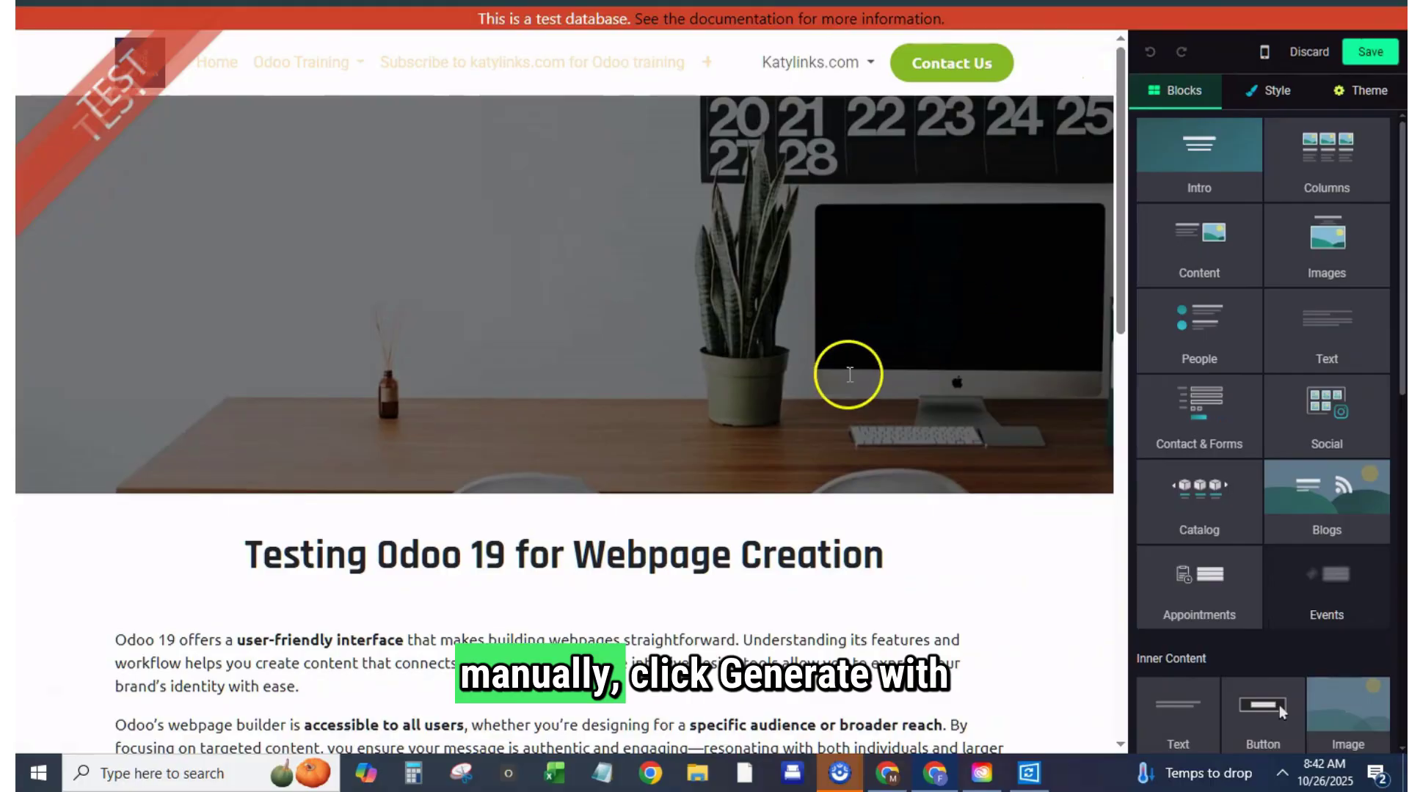
# Scroll down the new page and select both intro paragraphs under the heading
pyautogui.scroll(-1, 848, 375)
pyautogui.scroll(-2, 849, 374)
pyautogui.scroll(-2, 848, 376)
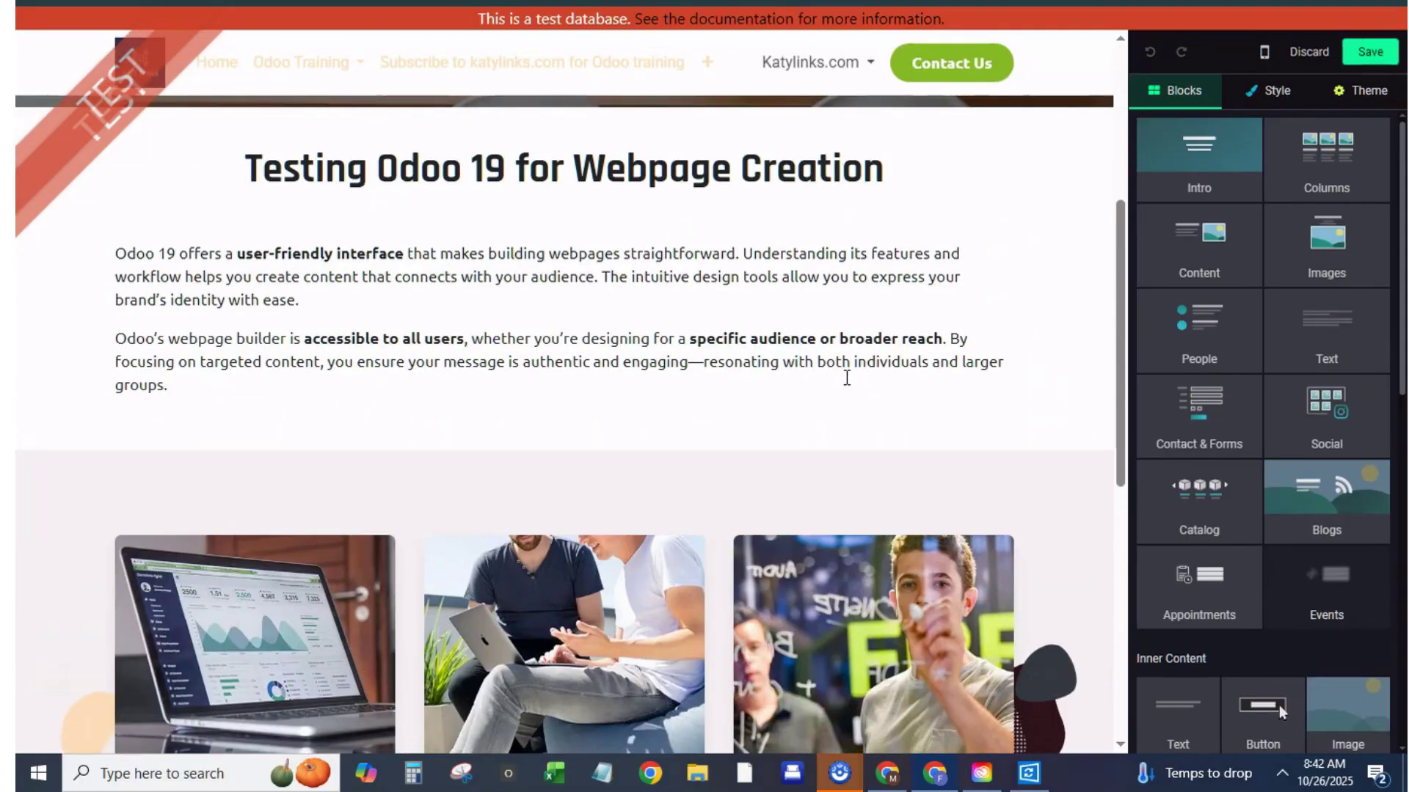
pyautogui.moveTo(308, 418); pyautogui.dragTo(77, 268)
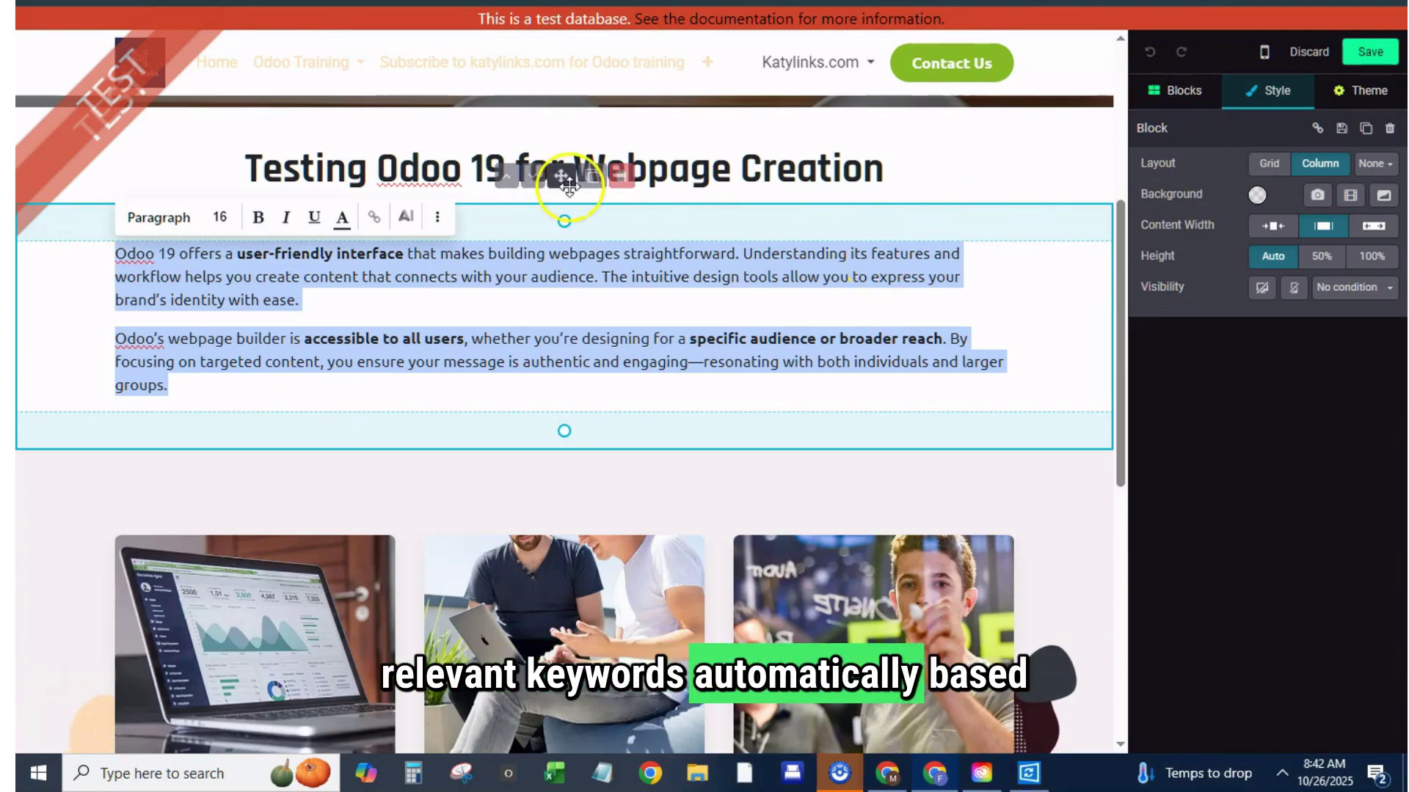
# Apply the AI rewrite to the selected intro paragraphs and close the AI assistant
pyautogui.click(404, 224)
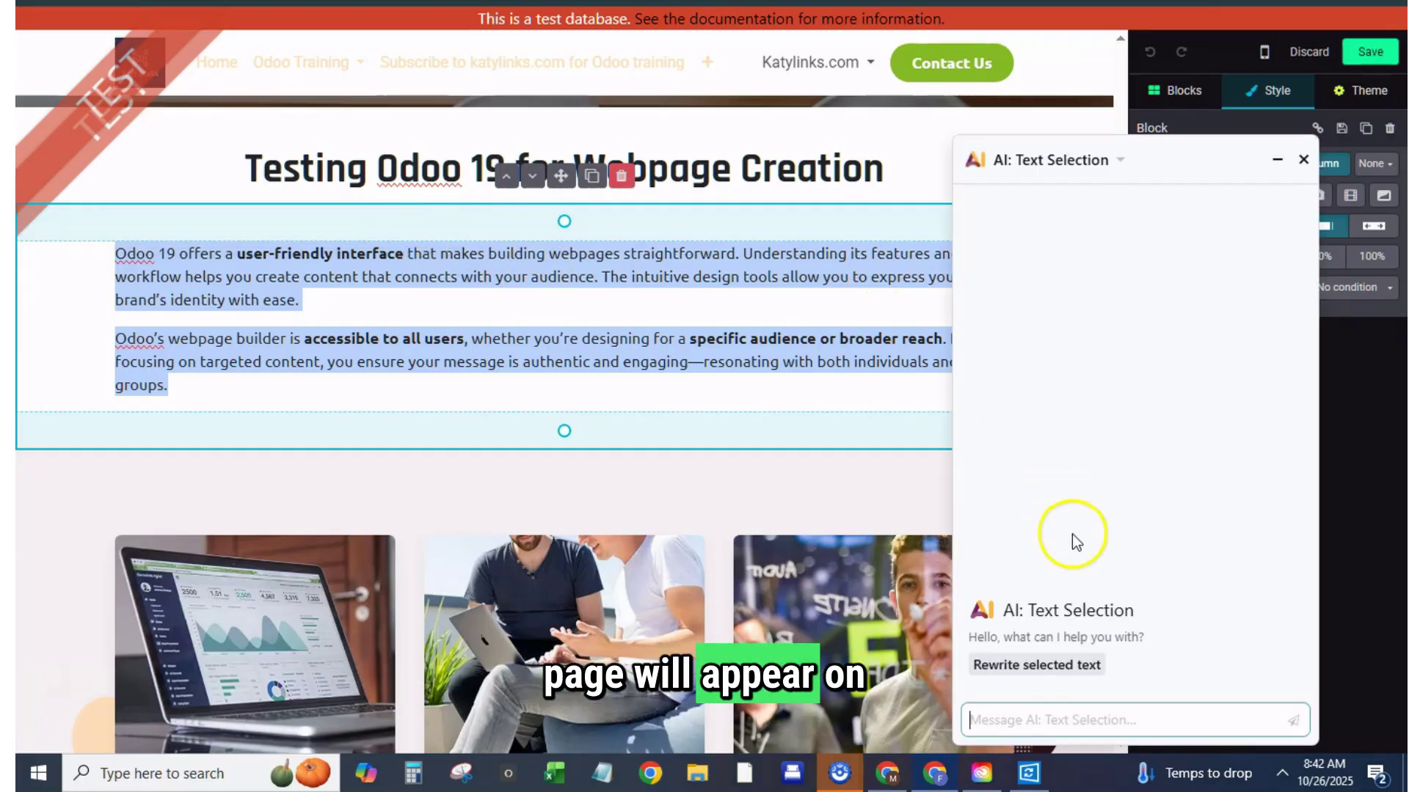
pyautogui.click(1069, 666)
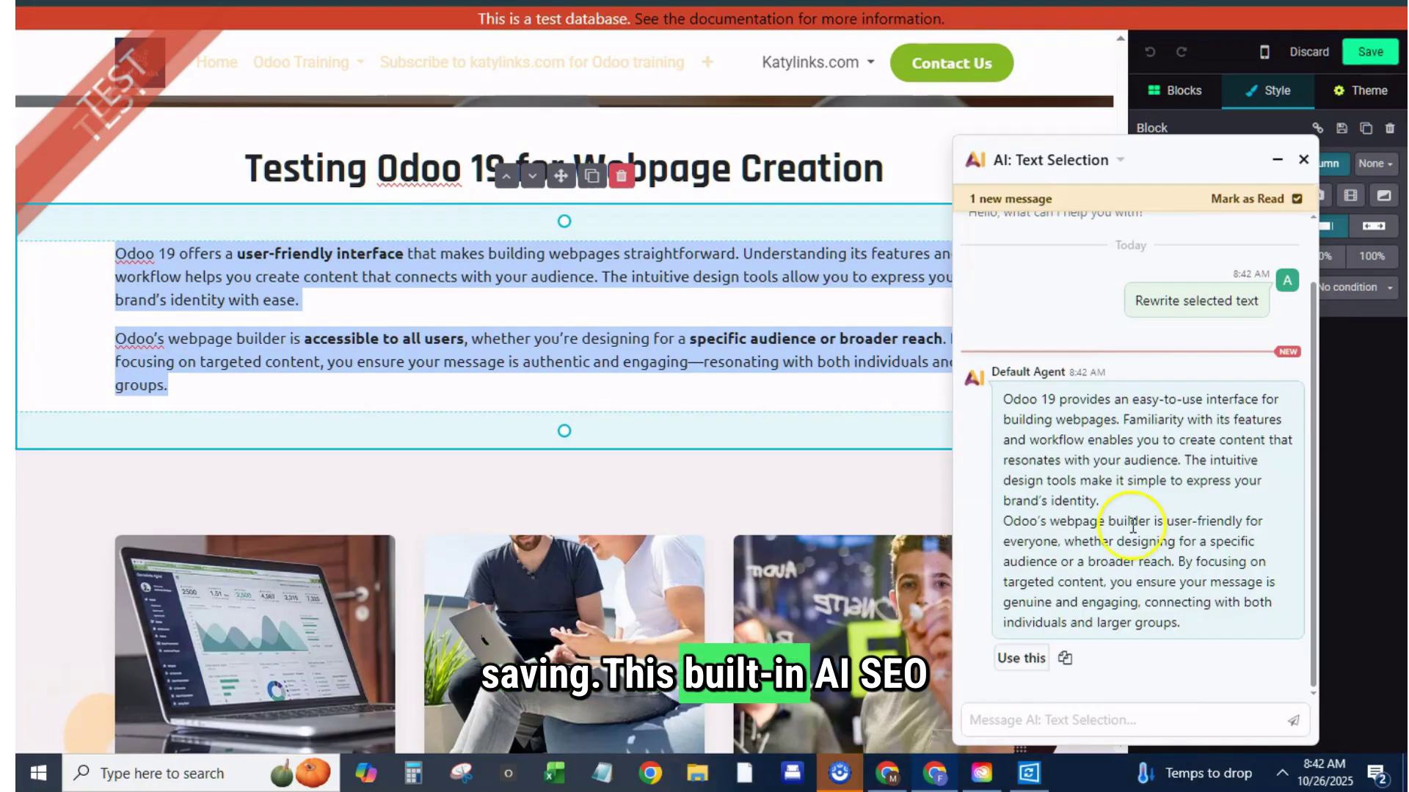
pyautogui.click(1020, 658)
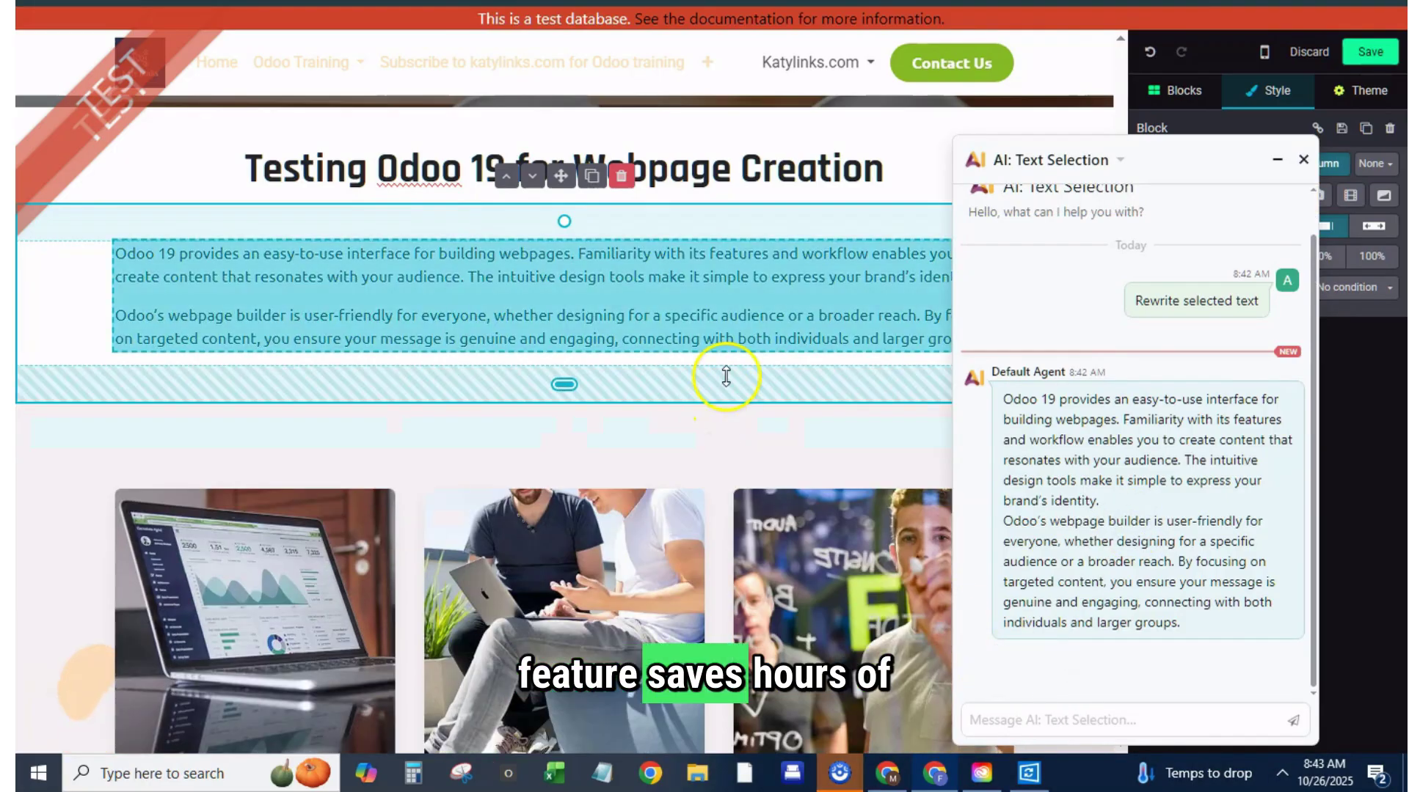
pyautogui.click(763, 424)
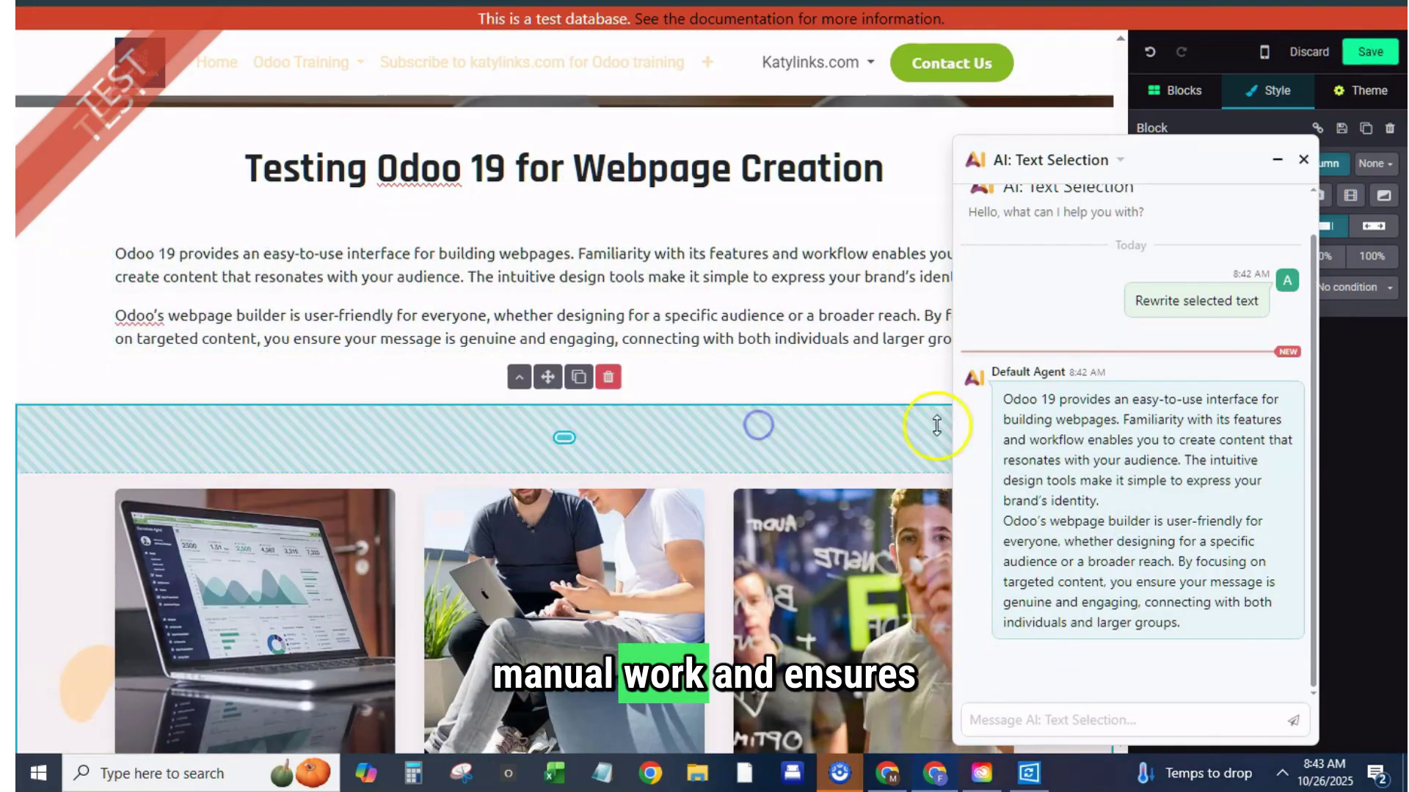
pyautogui.click(1303, 160)
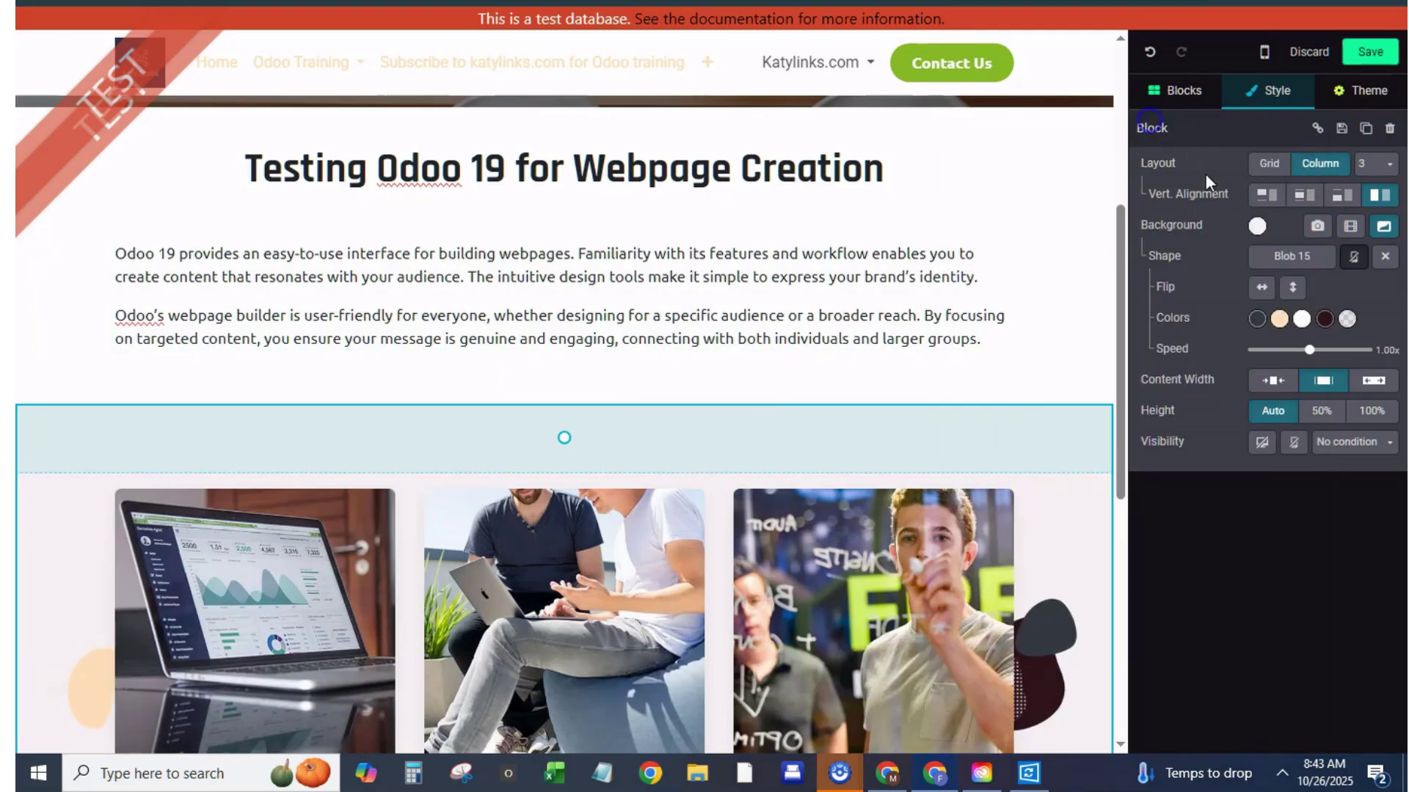
# Insert a Let's Connect form from Contact & Forms below the intro text
pyautogui.click(1170, 94)
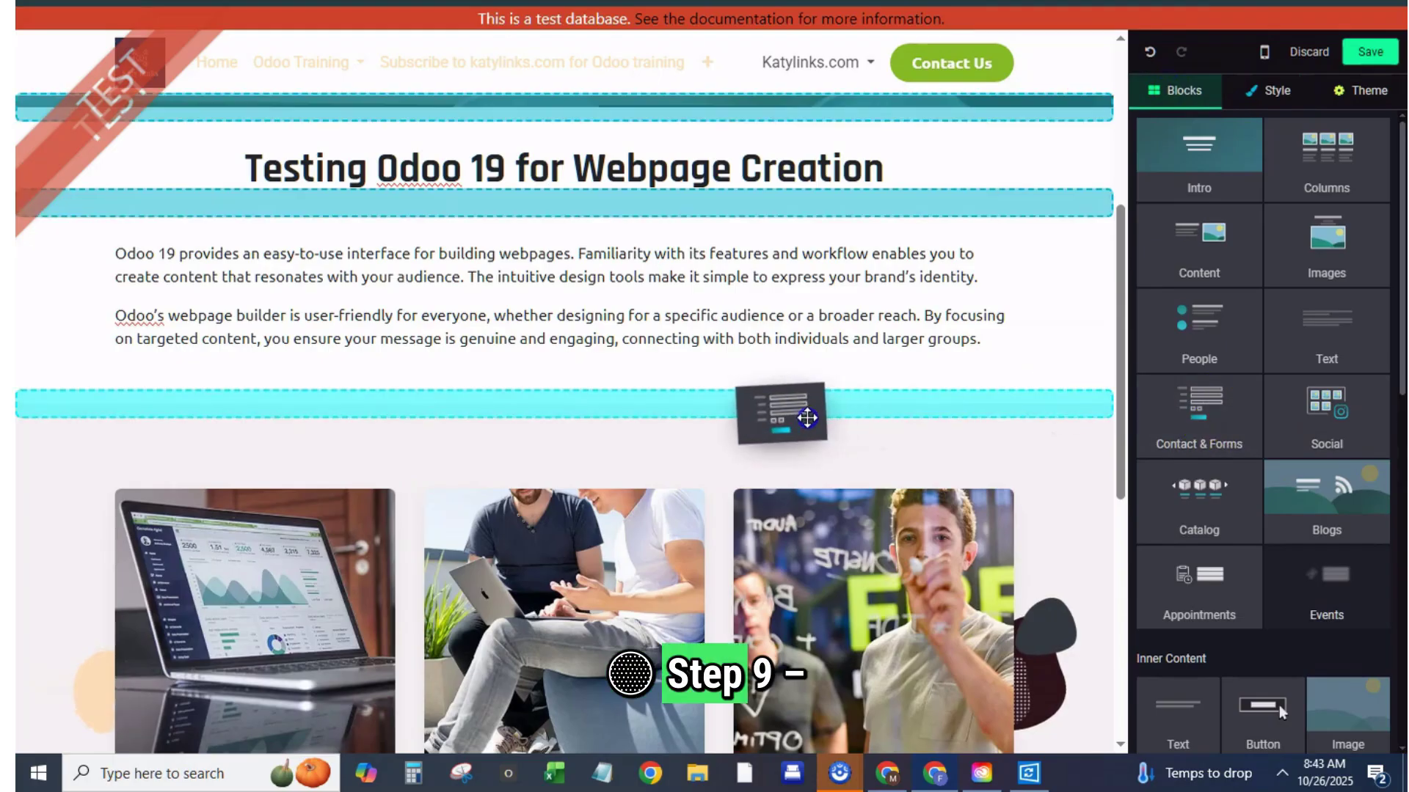
pyautogui.moveTo(1203, 409); pyautogui.dragTo(807, 418)
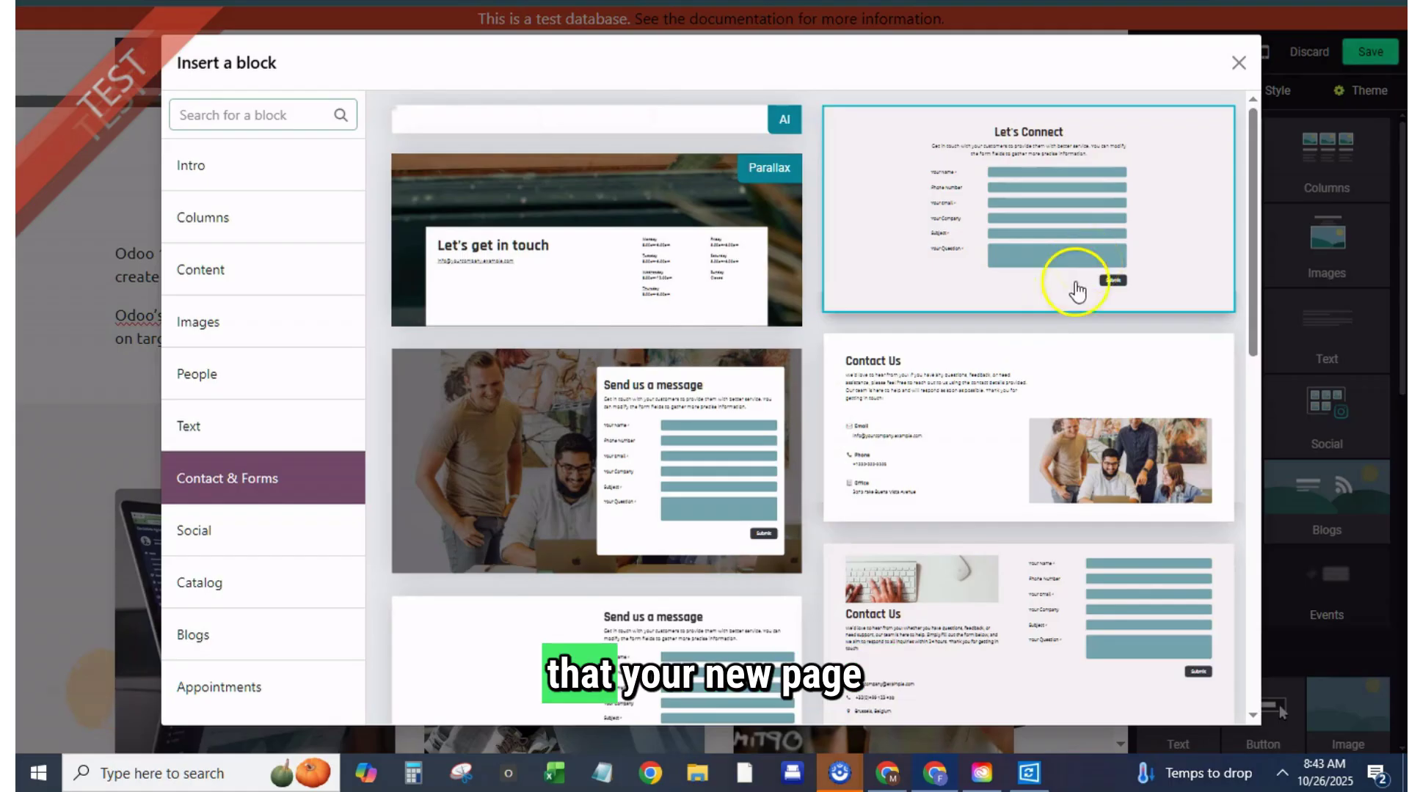
pyautogui.click(1000, 270)
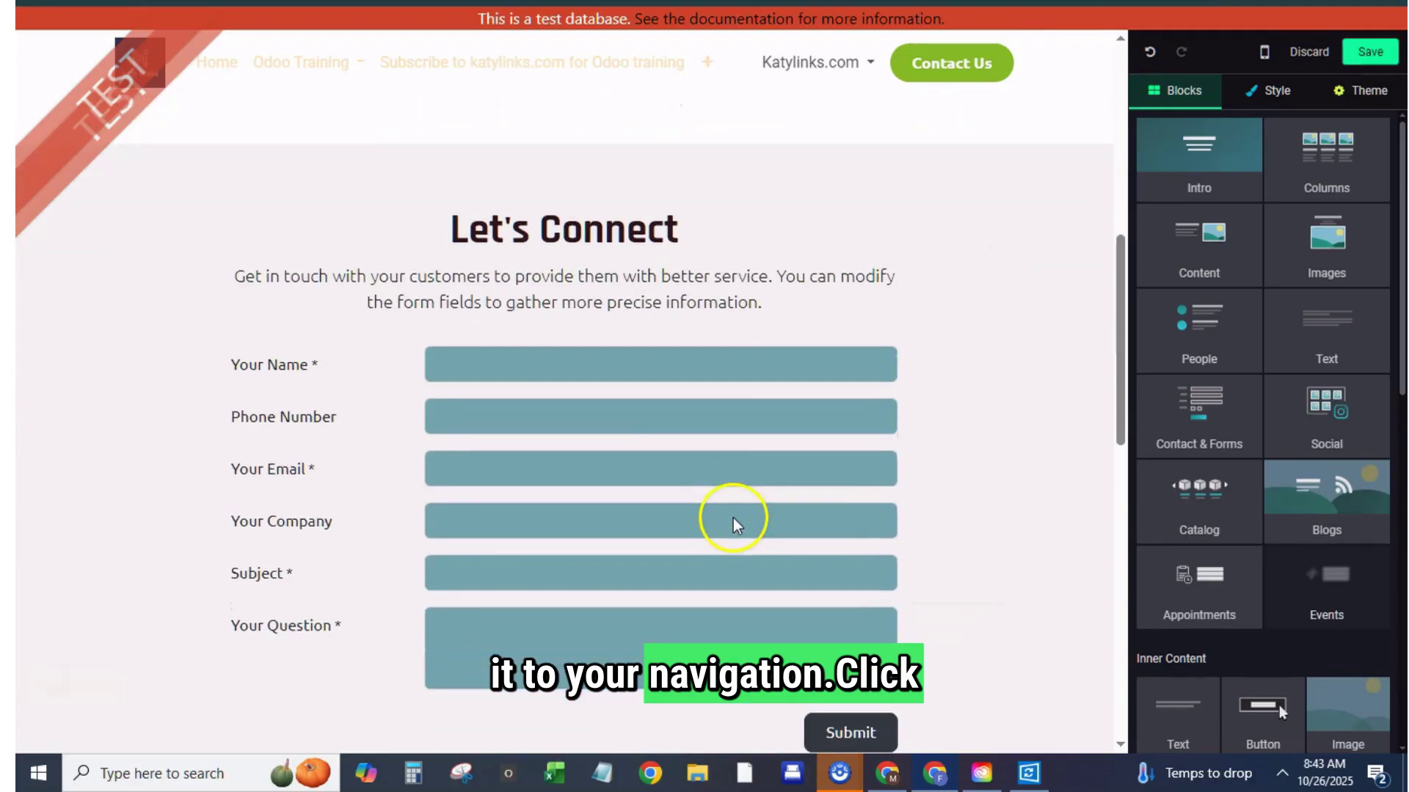
# Set the form to create an opportunity on submit and make Phone Number required
pyautogui.click(676, 430)
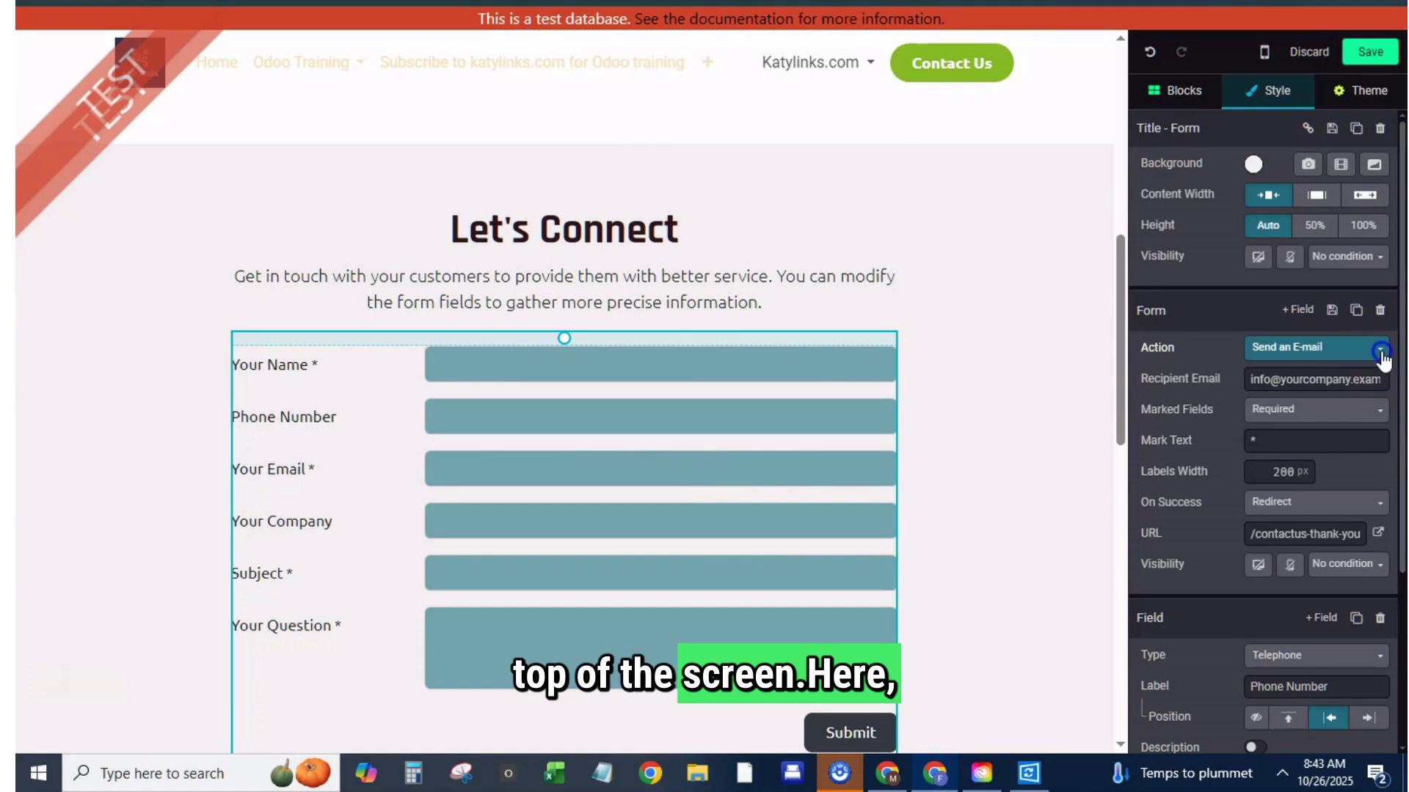
pyautogui.click(1381, 352)
pyautogui.click(1314, 414)
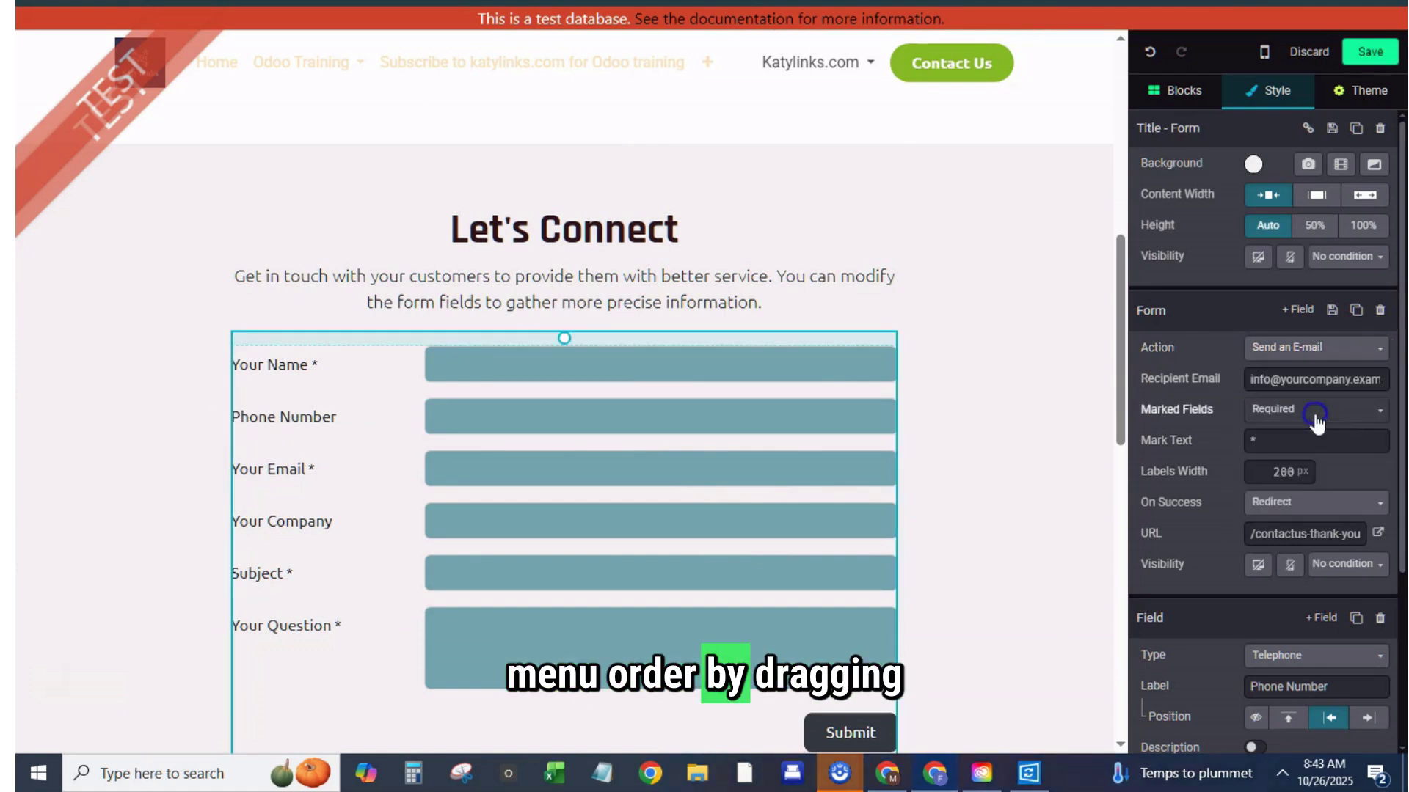
pyautogui.click(456, 415)
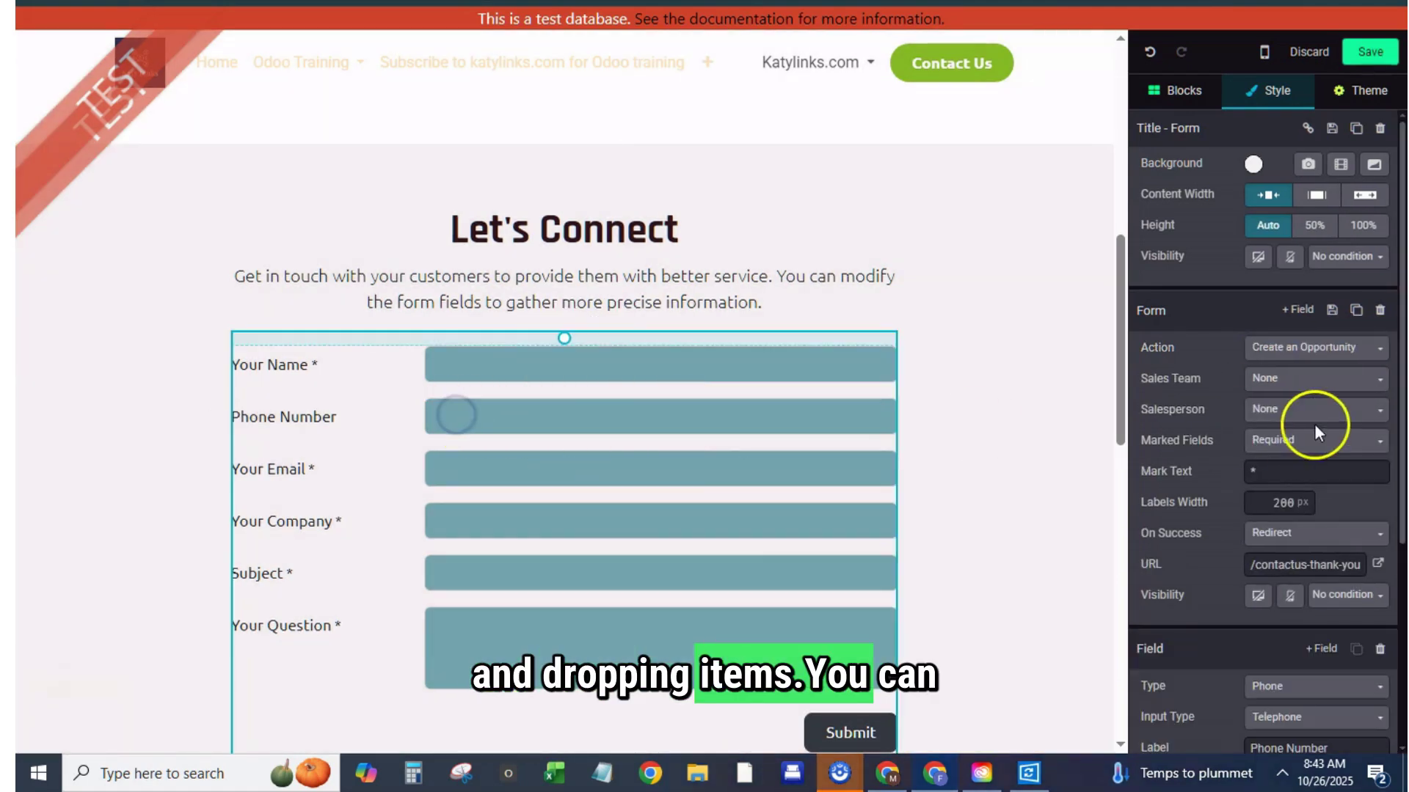
pyautogui.moveTo(1400, 425); pyautogui.dragTo(1400, 631)
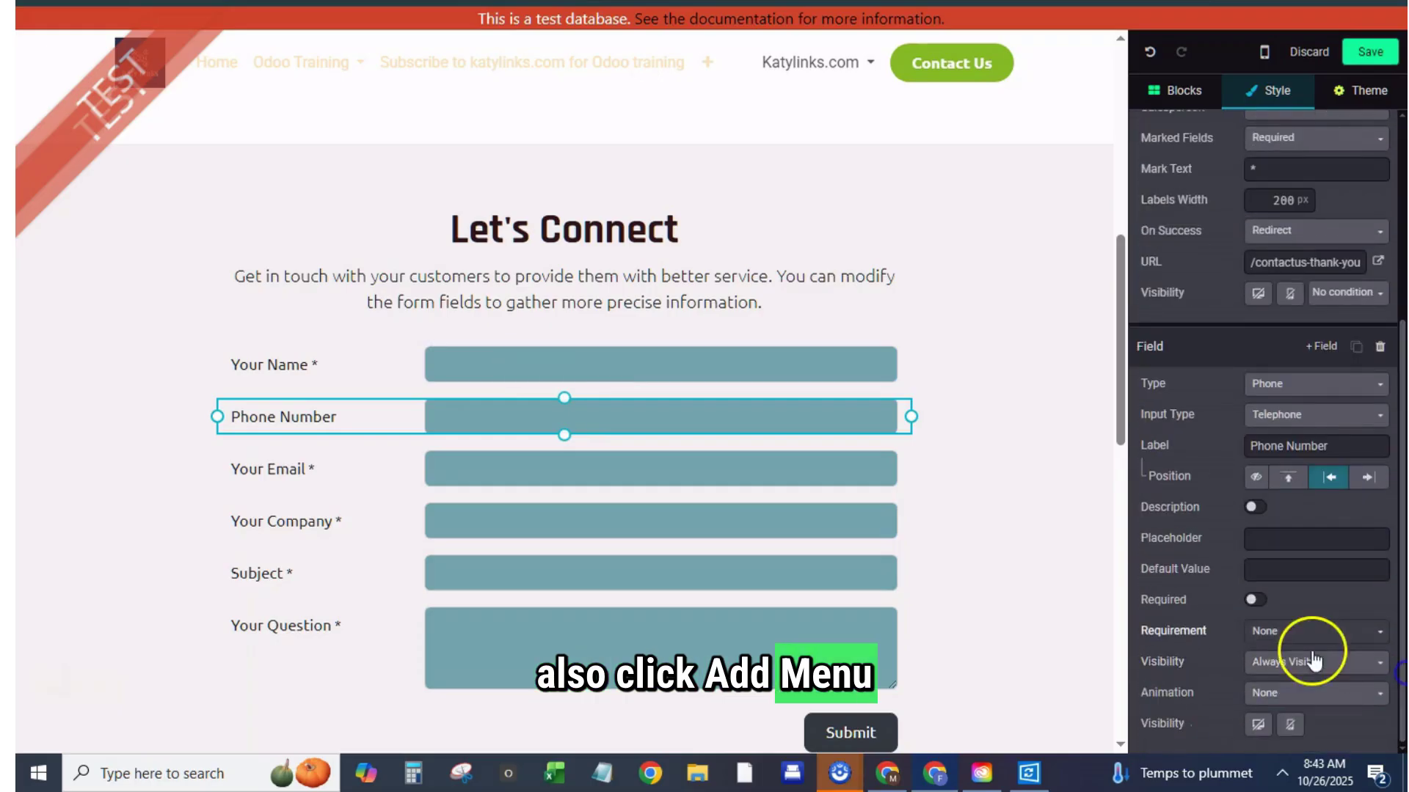
pyautogui.click(1255, 599)
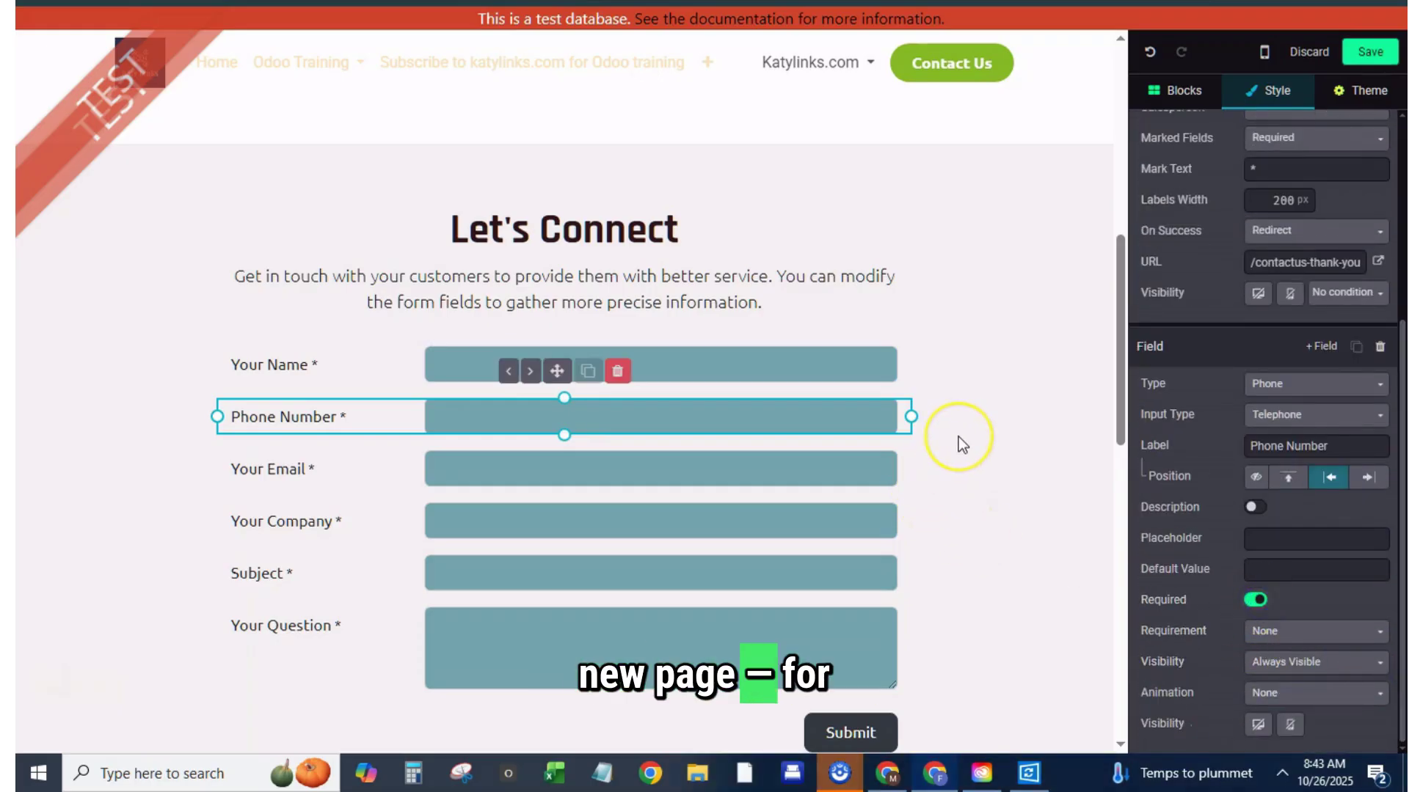
pyautogui.scroll(4, 958, 437)
pyautogui.scroll(5, 958, 437)
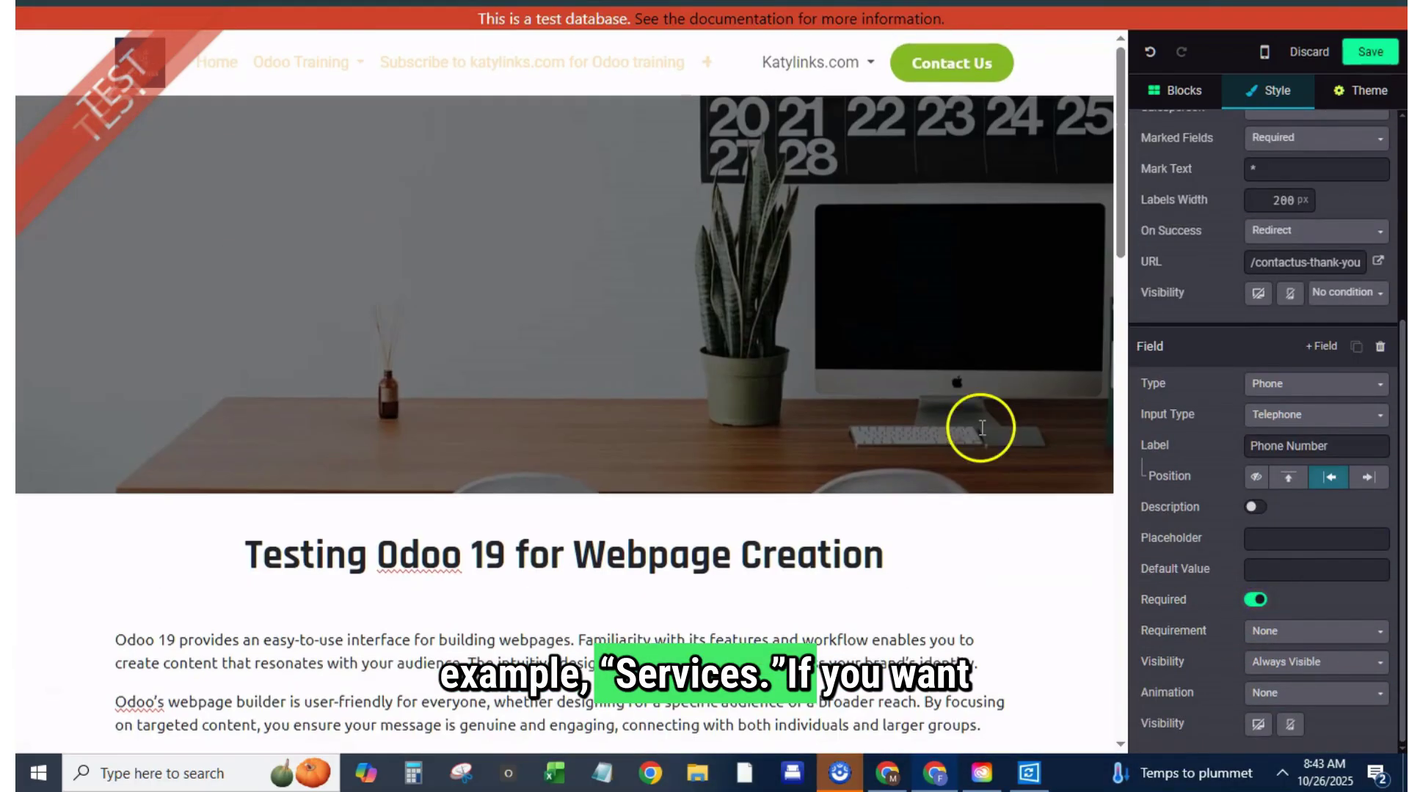
# Save the page edits and have AI fill in the page's SEO description and keywords
pyautogui.click(1356, 66)
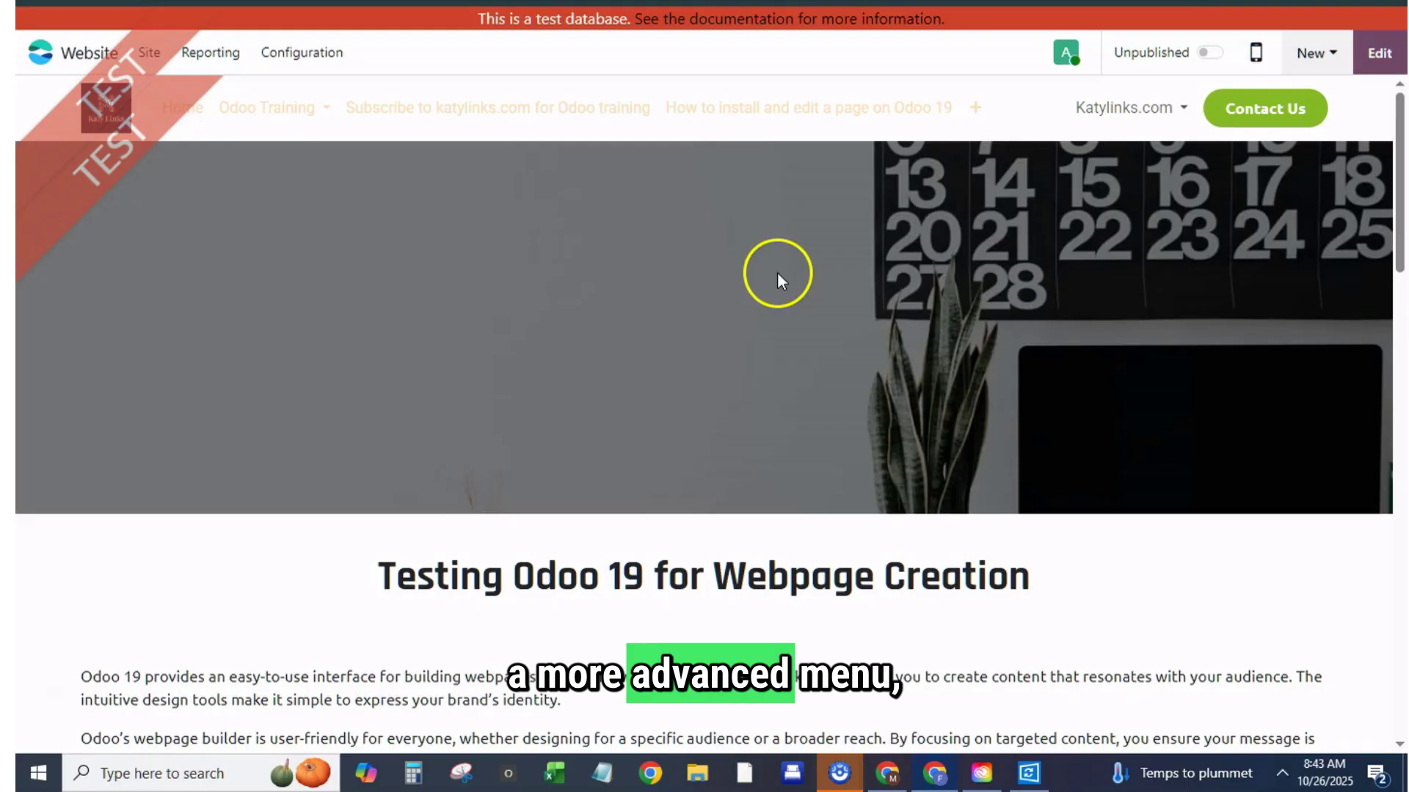
pyautogui.click(147, 53)
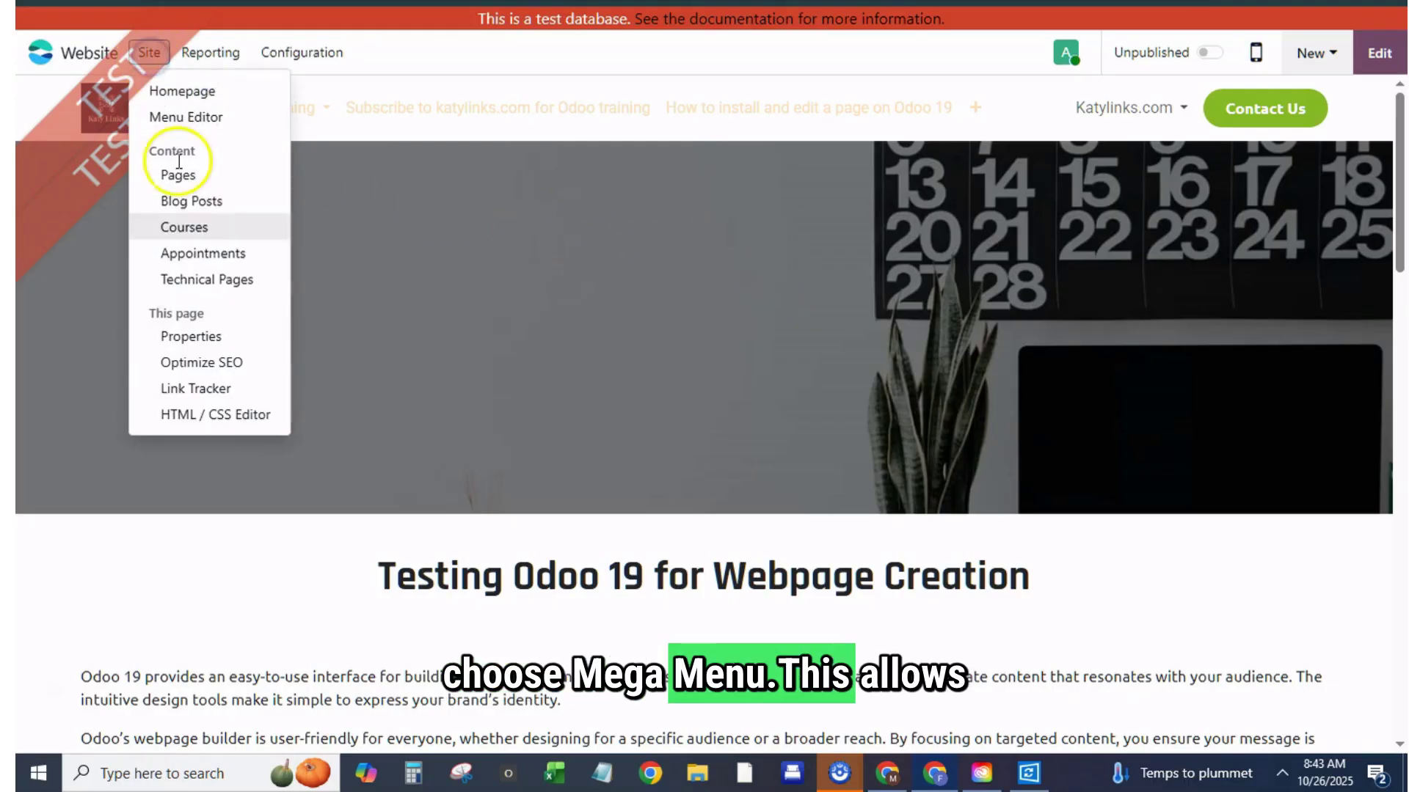
pyautogui.click(219, 362)
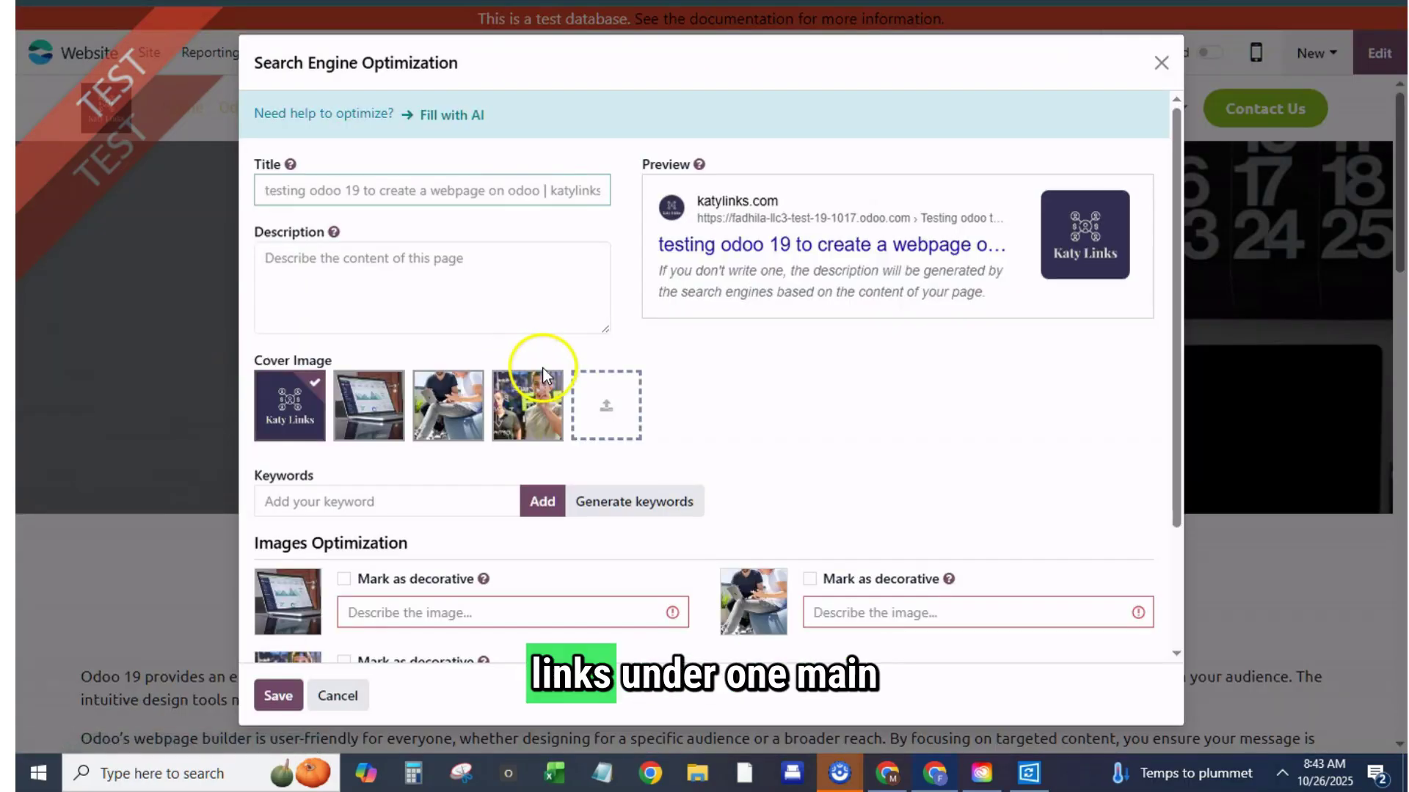
pyautogui.click(464, 115)
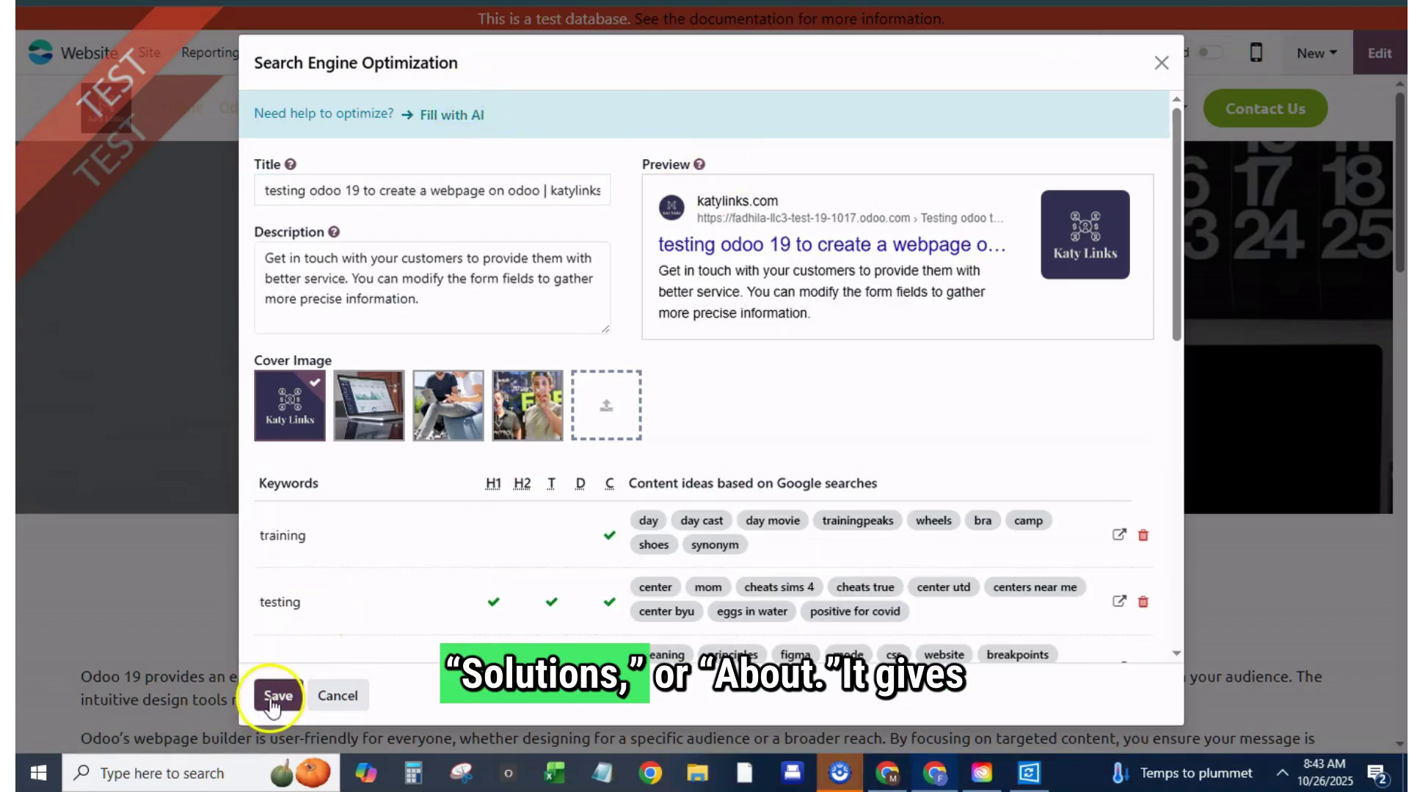
pyautogui.scroll(-1, 415, 408)
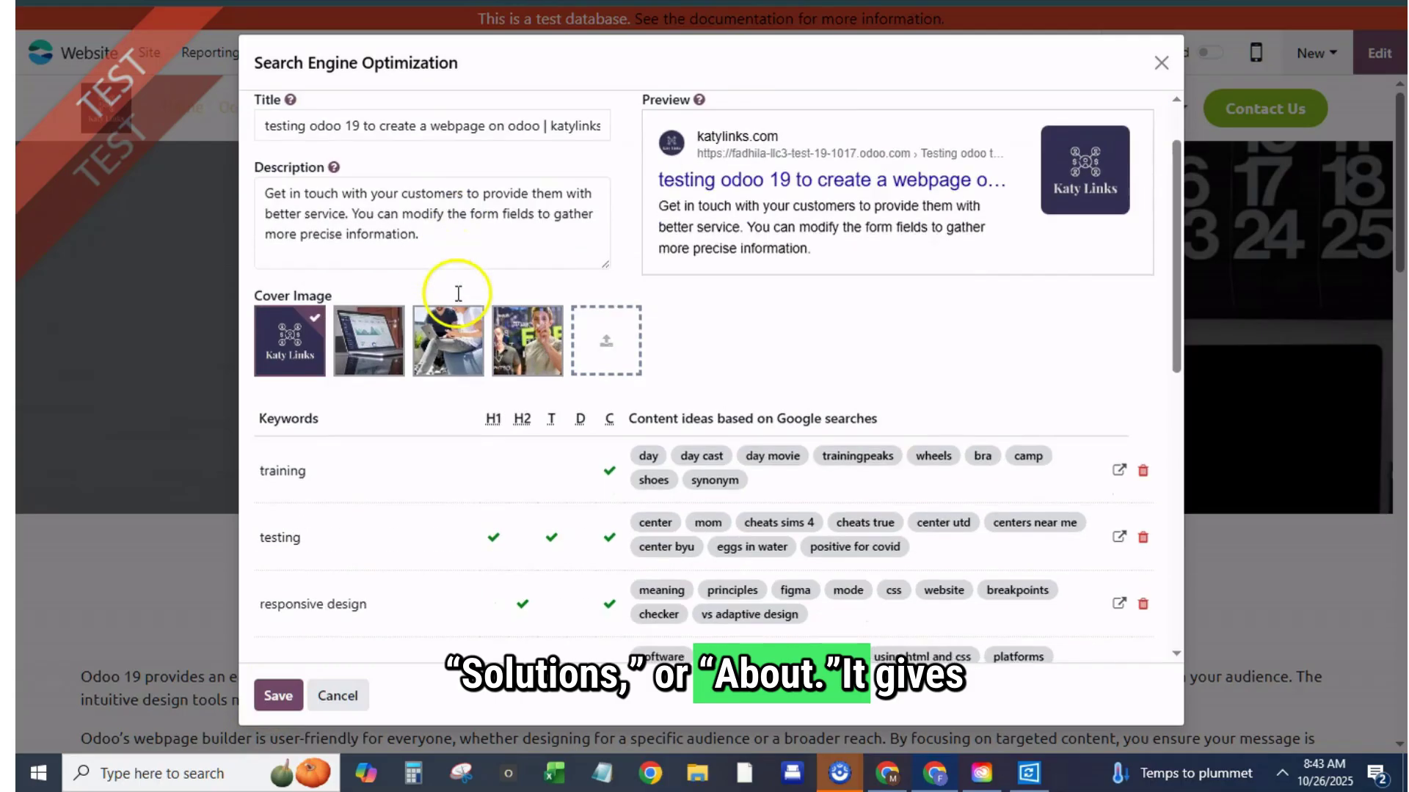
pyautogui.scroll(-3, 465, 298)
pyautogui.scroll(-4, 478, 362)
pyautogui.scroll(-2, 477, 370)
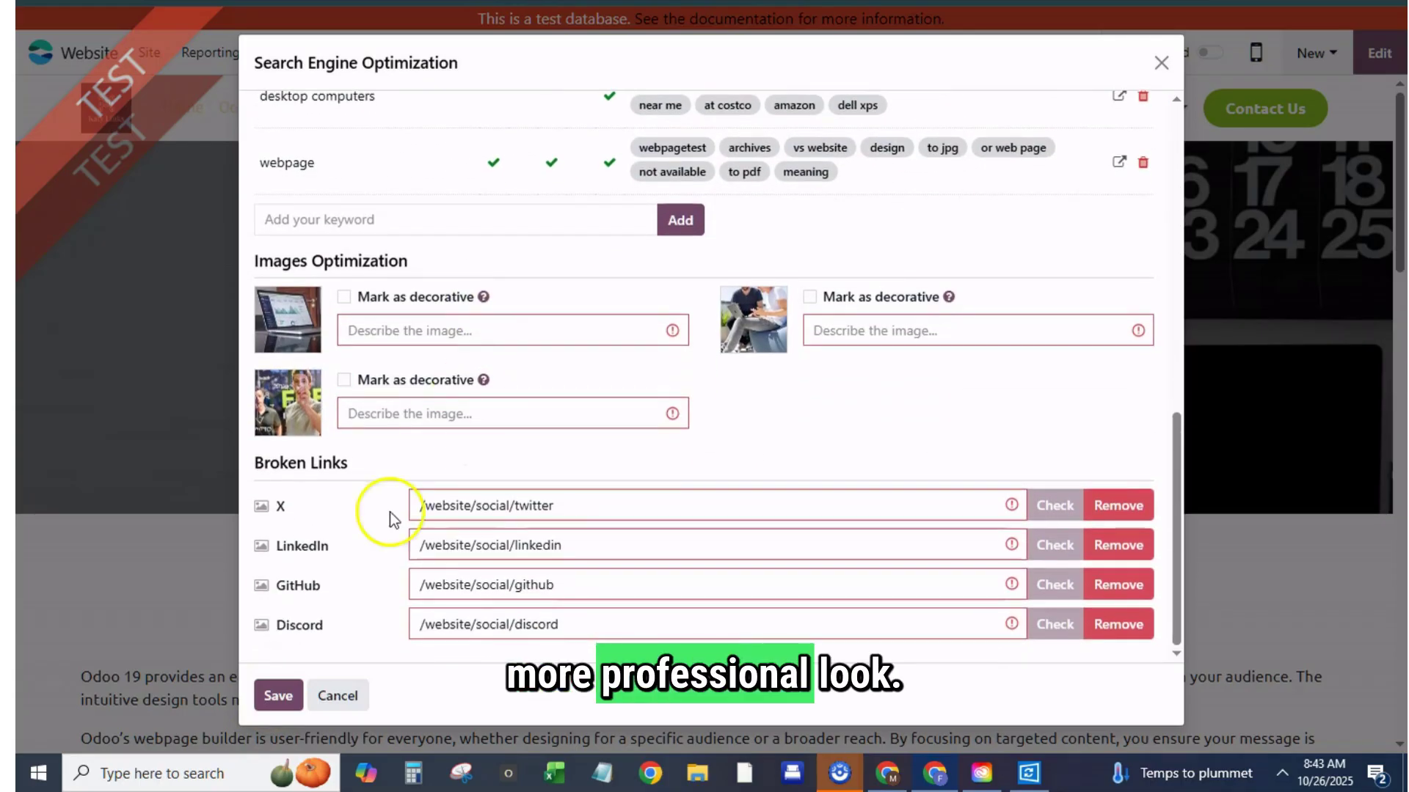
pyautogui.click(278, 696)
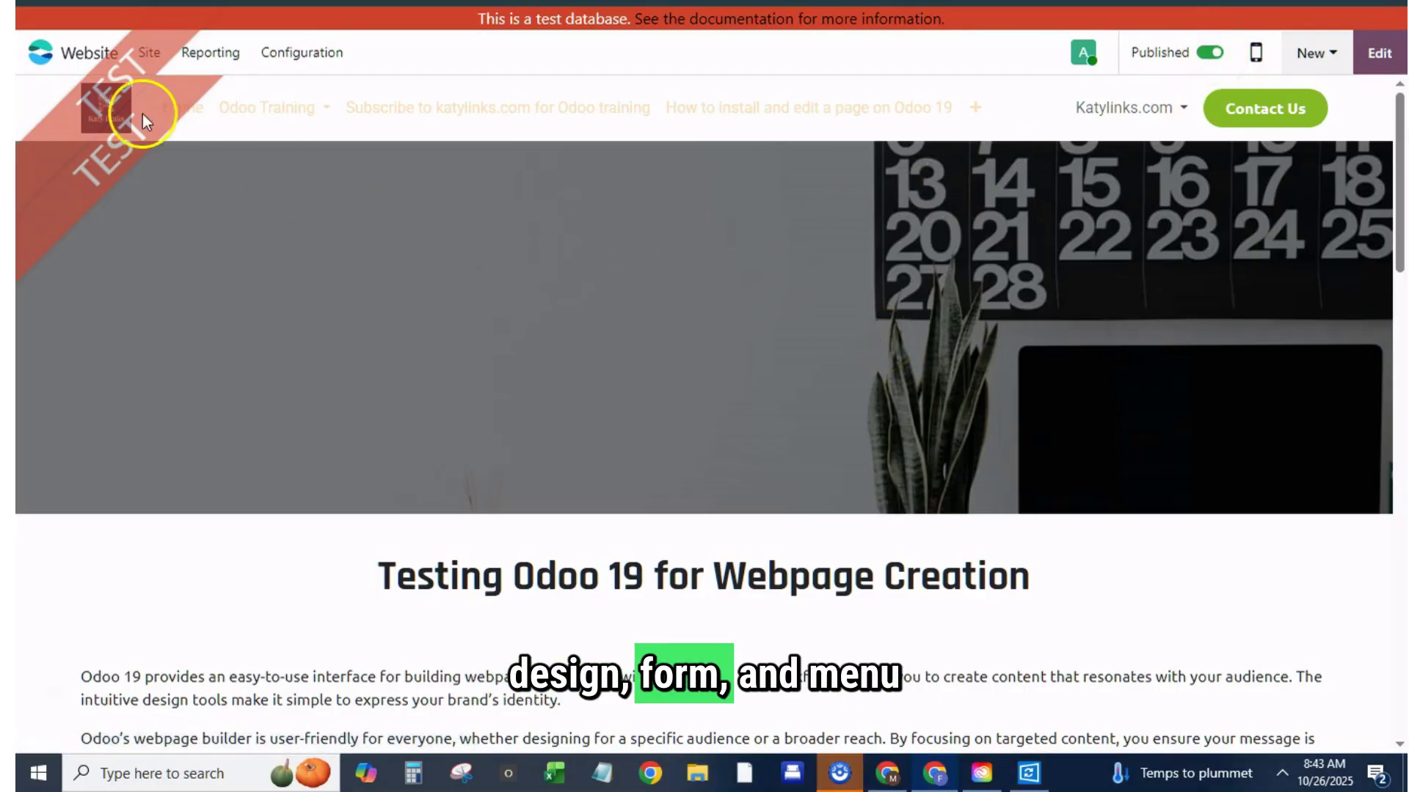
# In the Menu Editor, place the new page's entry right below Home, save, then recheck the order
pyautogui.click(152, 58)
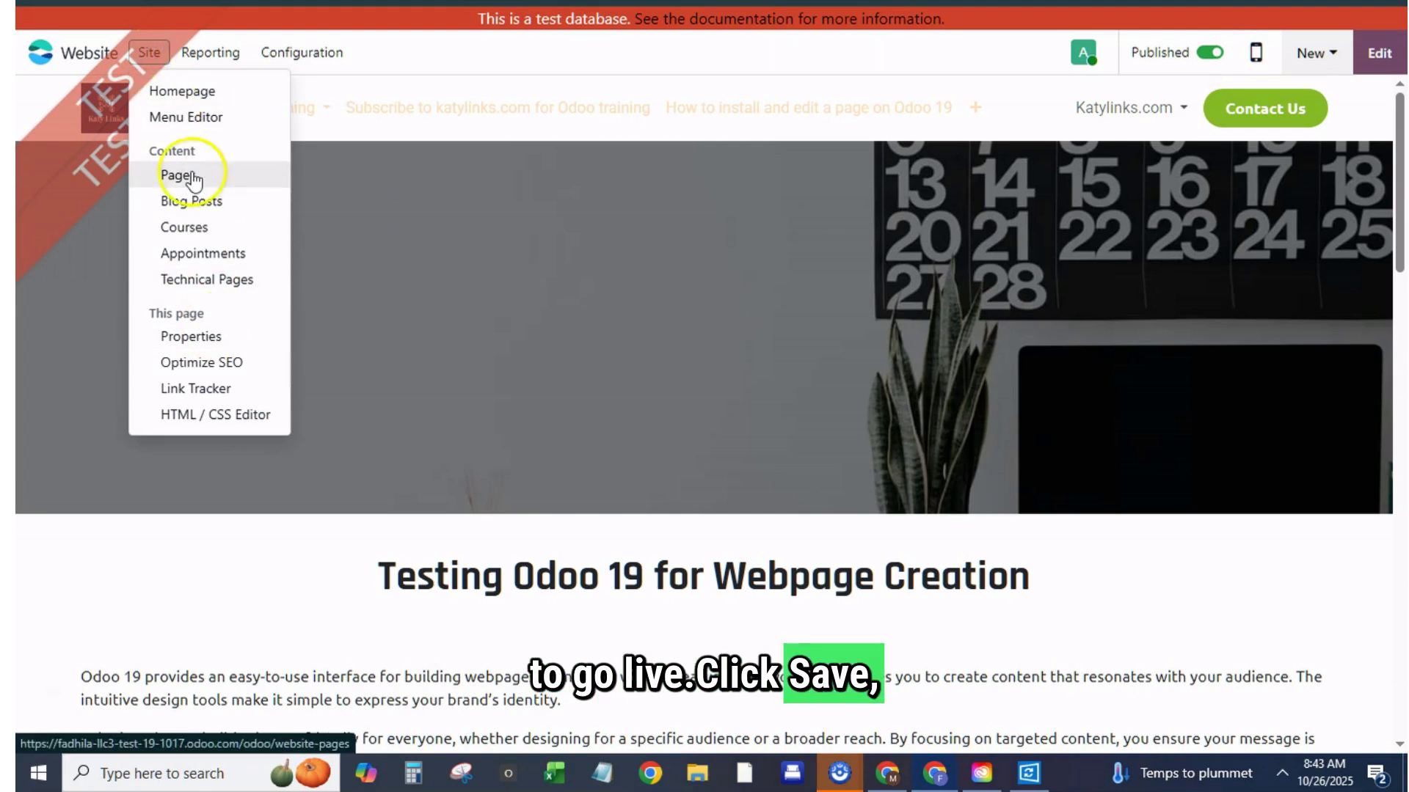
pyautogui.click(205, 118)
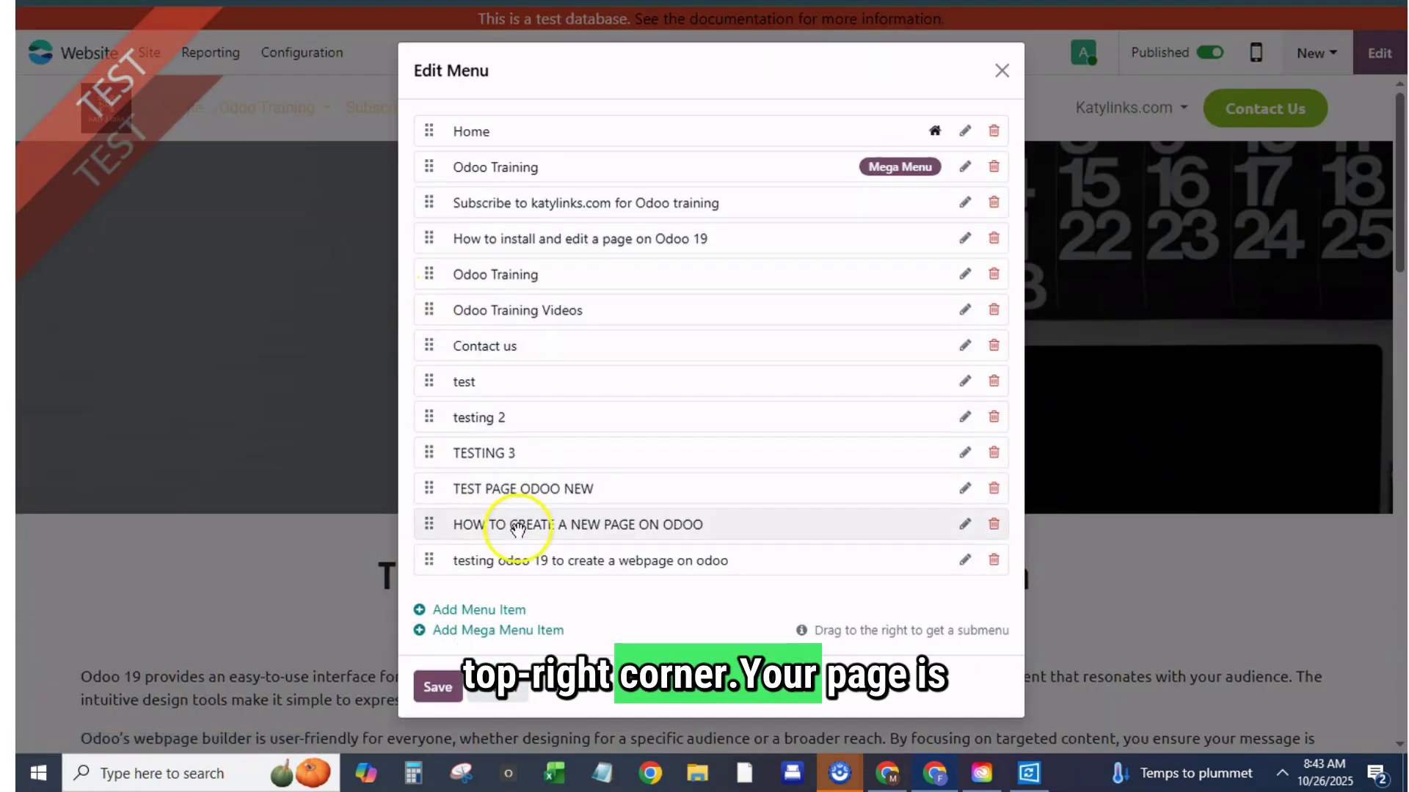
pyautogui.moveTo(442, 565); pyautogui.dragTo(429, 157)
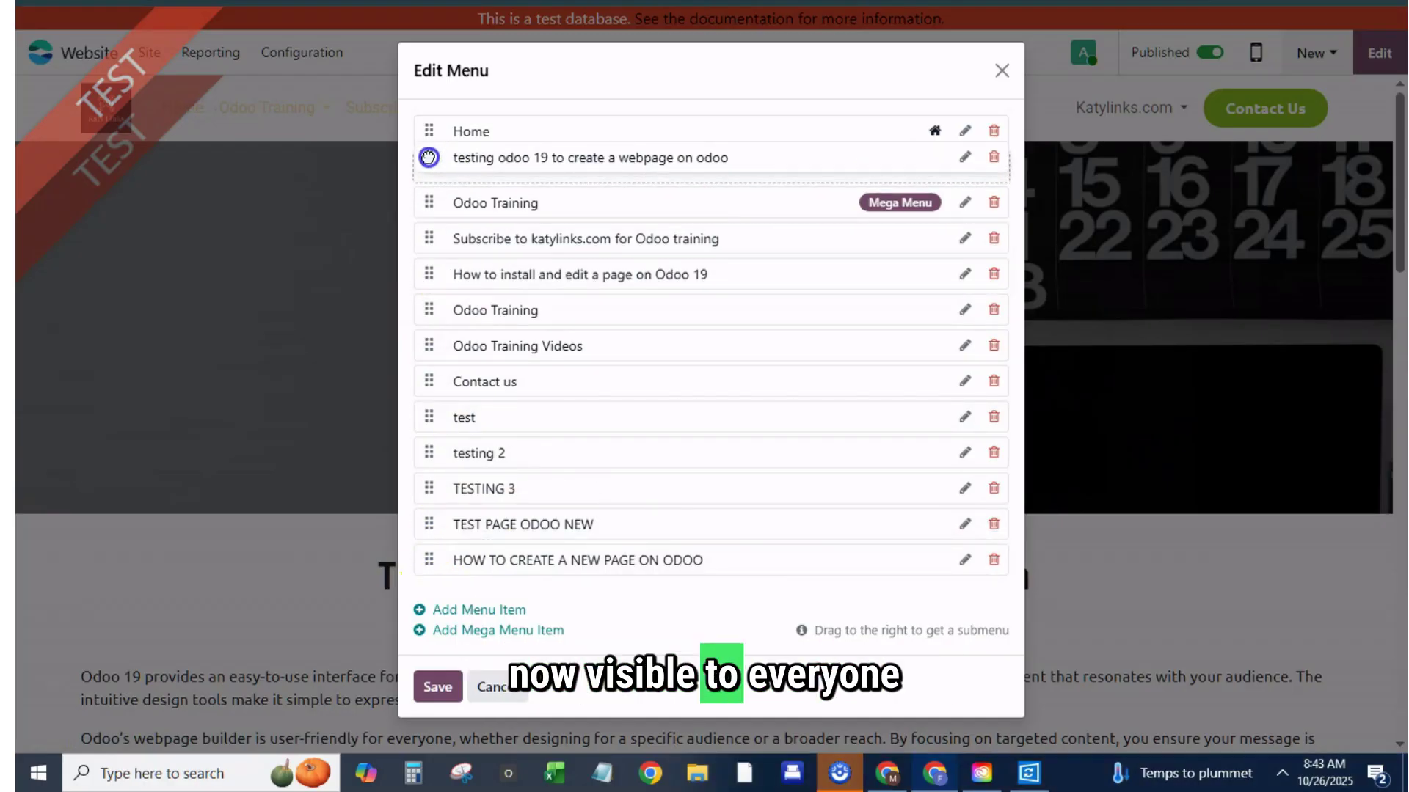
pyautogui.click(433, 681)
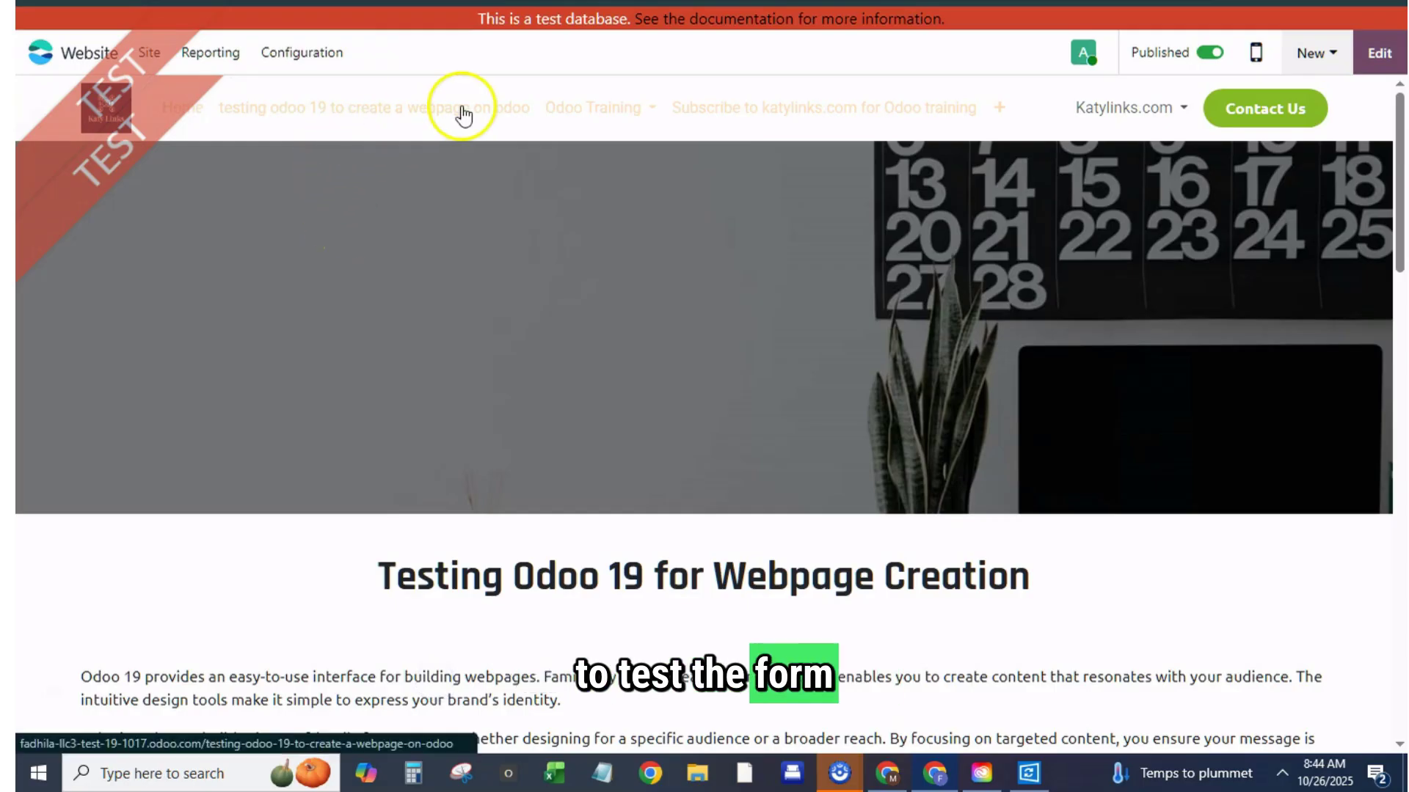
pyautogui.click(149, 53)
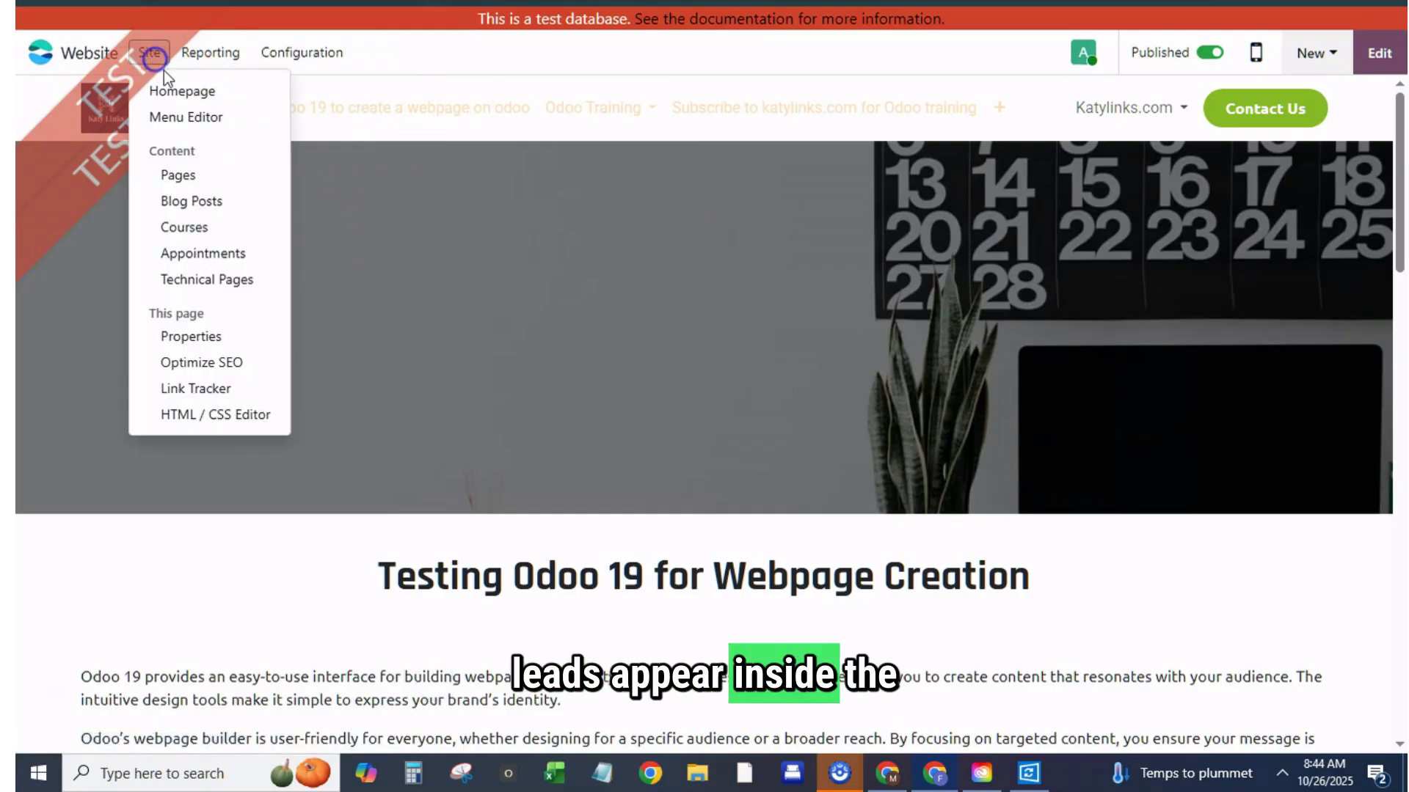
pyautogui.click(199, 121)
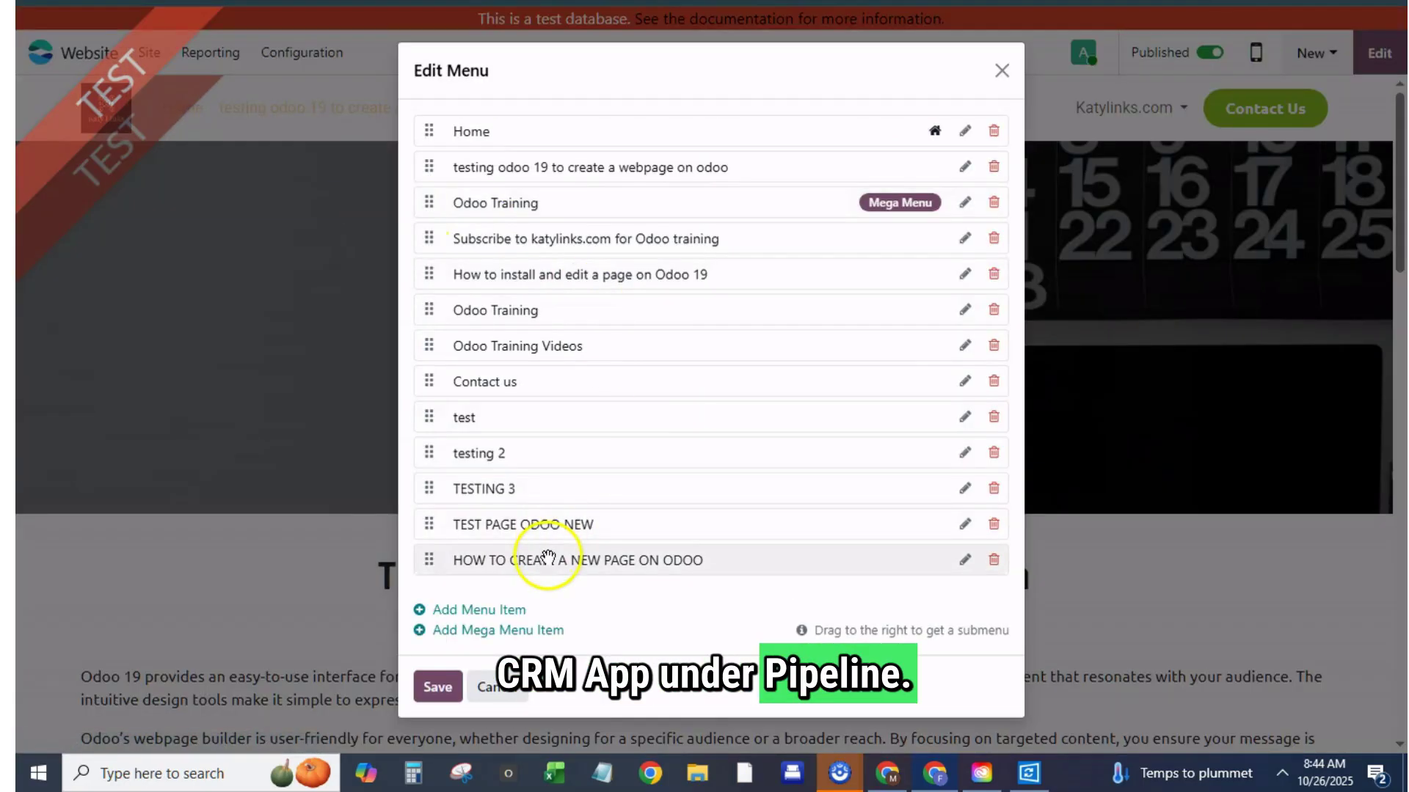